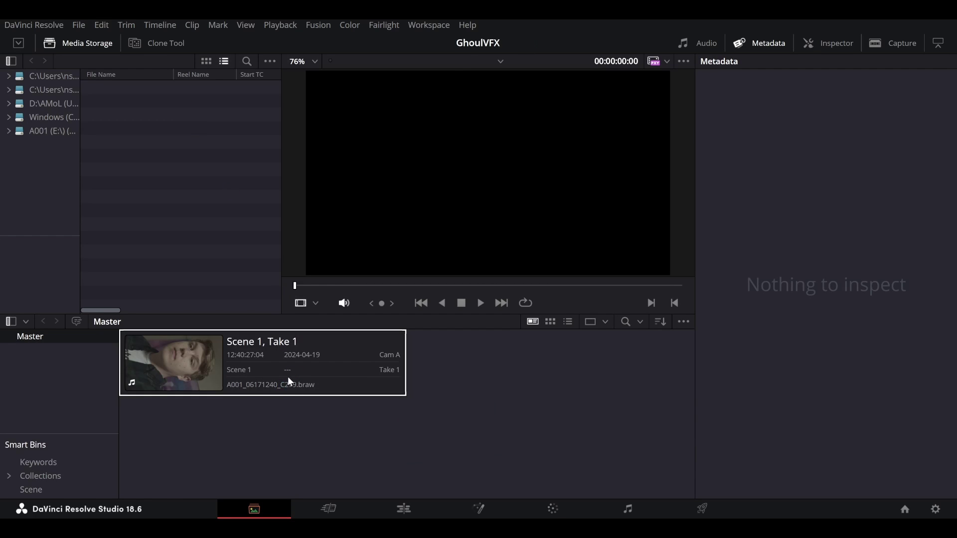
Place the Scene 1, Take 1 clip on a new timeline and select it for editing.
left_click(281, 373)
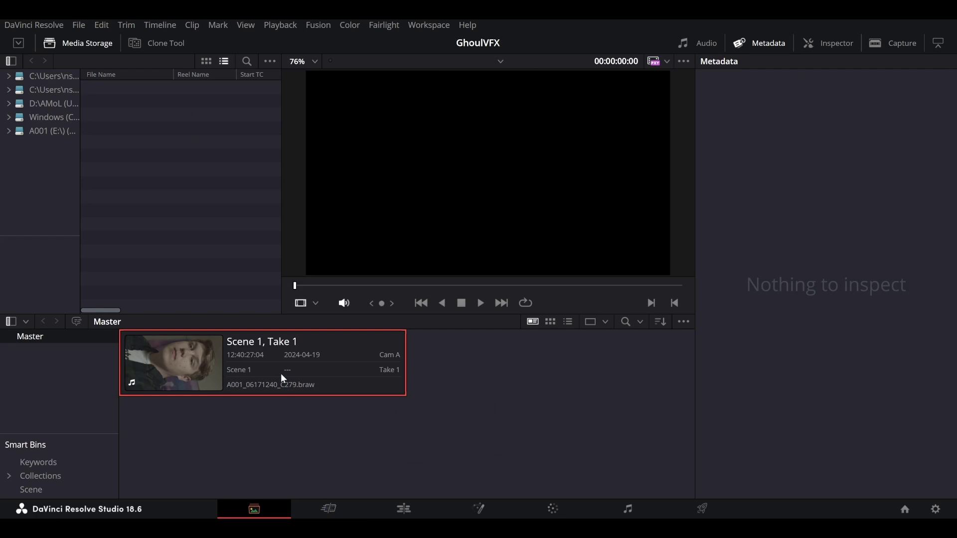
left_click(346, 512)
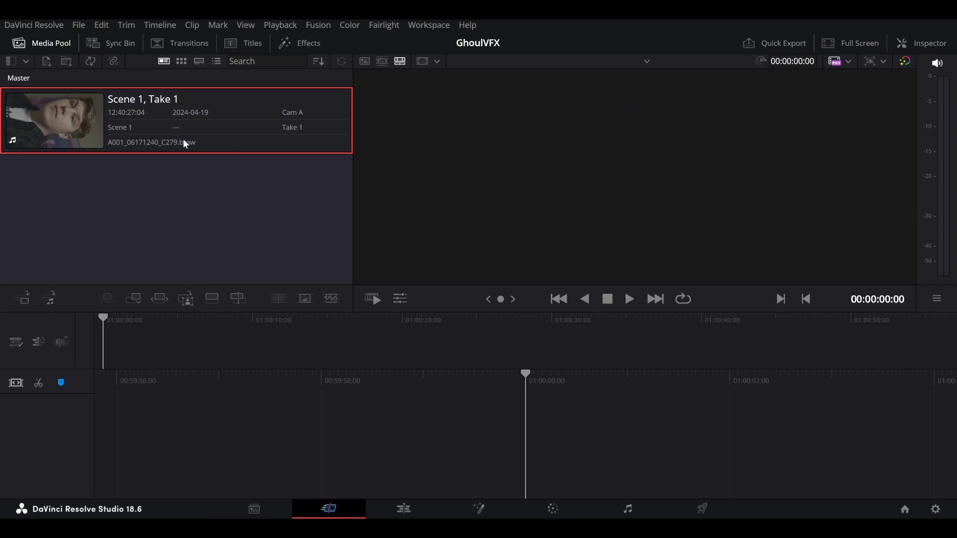
left_click_drag(183, 144, 131, 360)
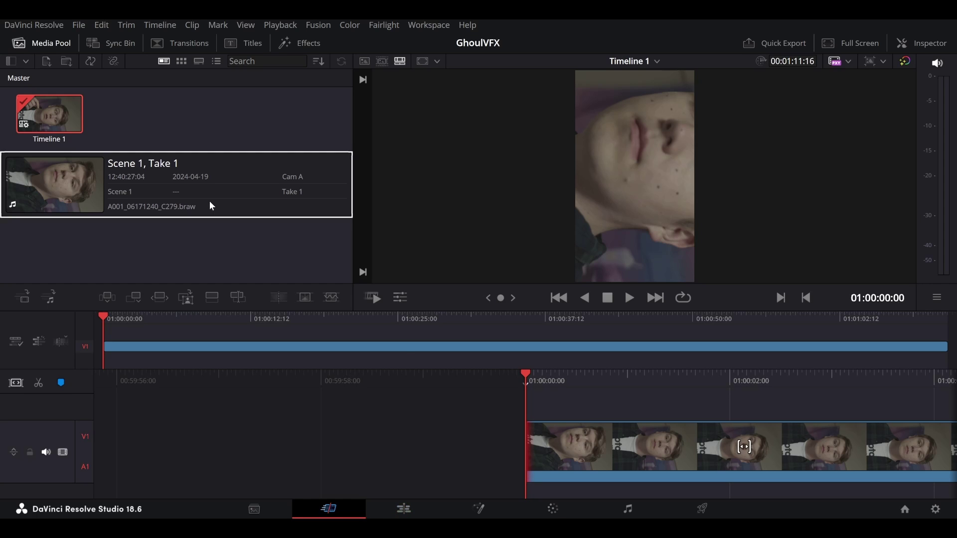
left_click(209, 207)
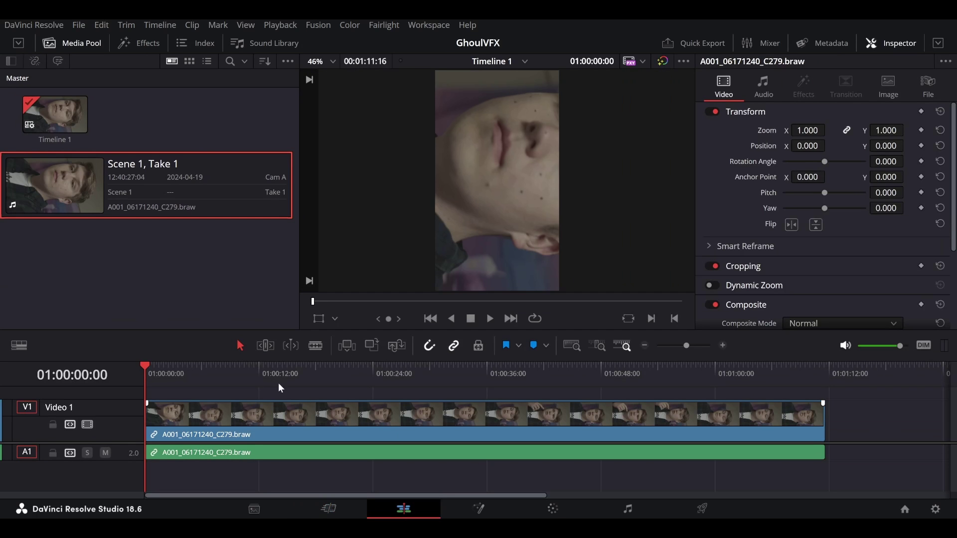
Rotate the timeline clip 90 degrees and scale it to a zoom of 0.564 so it fills the vertical frame.
left_click(314, 323)
left_click_drag(497, 119, 468, 133)
left_click(889, 162)
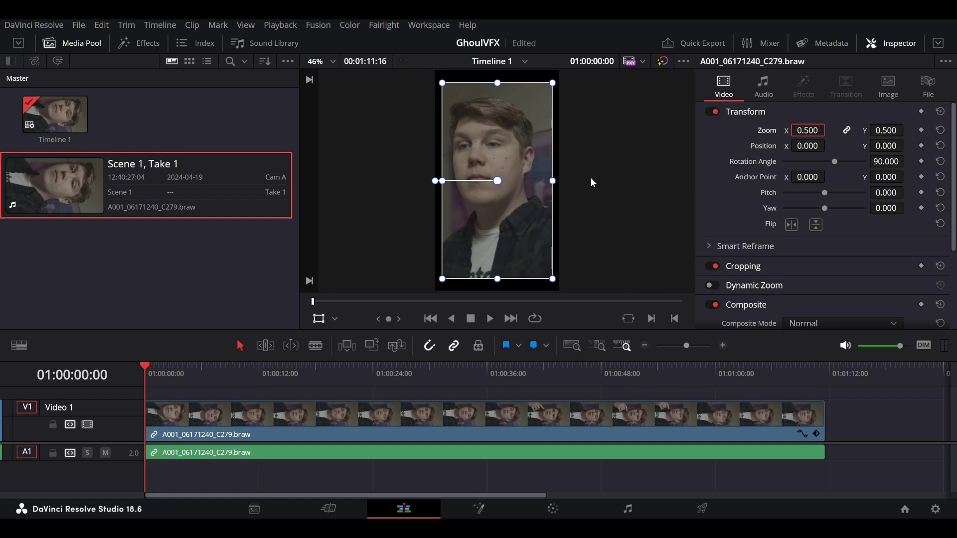
middle_click_drag(563, 282, 540, 195)
left_click_drag(536, 192, 557, 209)
scroll(544, 205, "up", 5)
left_click_drag(586, 241, 571, 228)
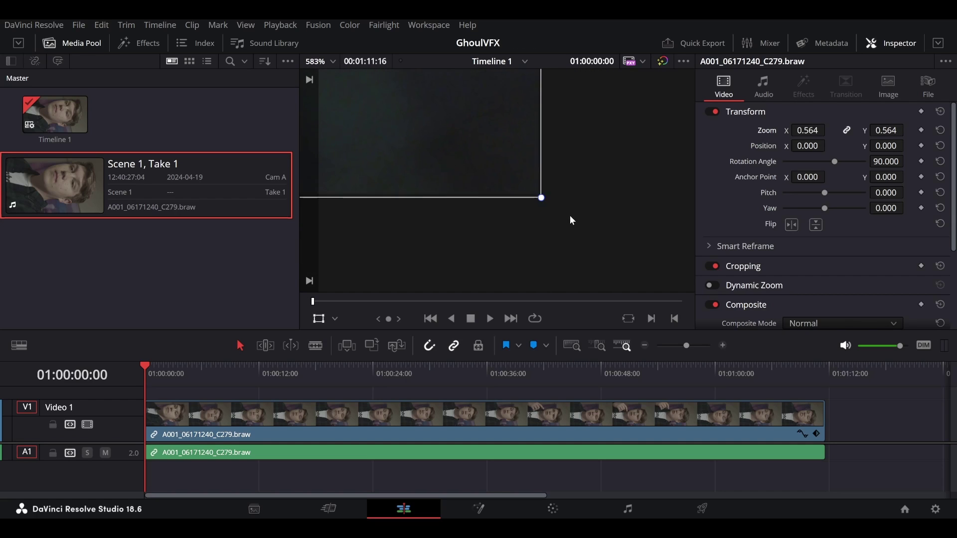
scroll(571, 216, "down", 5)
left_click(384, 419)
key("space")
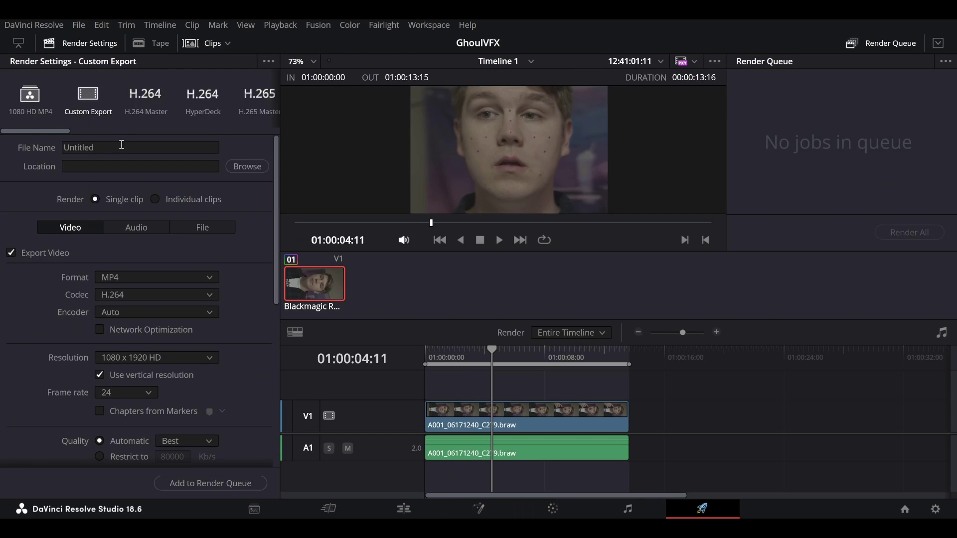
Render the timeline as an RGB 8-bit PNG sequence named Sequence in the Img Sequence folder at 1080 x 1920, and check the exported frames.
left_click(122, 145)
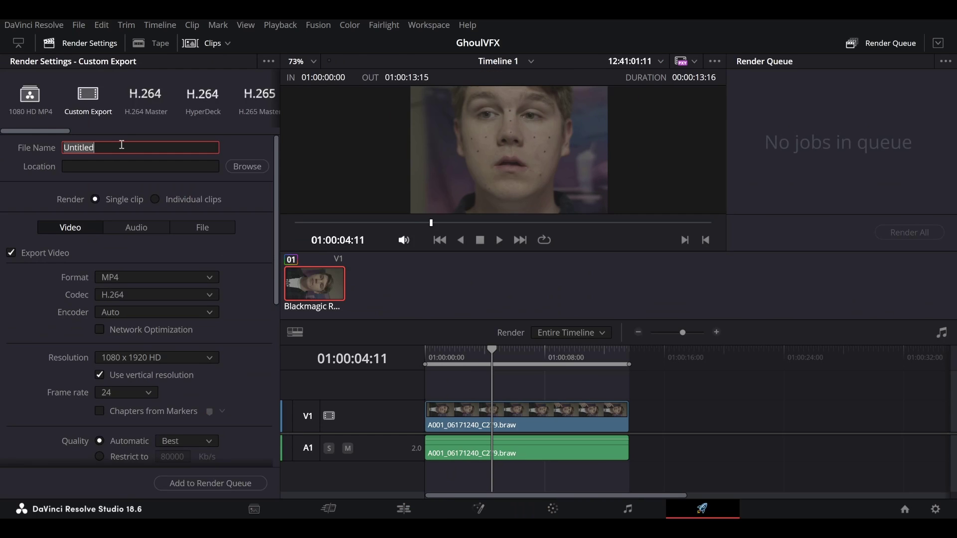
type("Sequence")
left_click(244, 167)
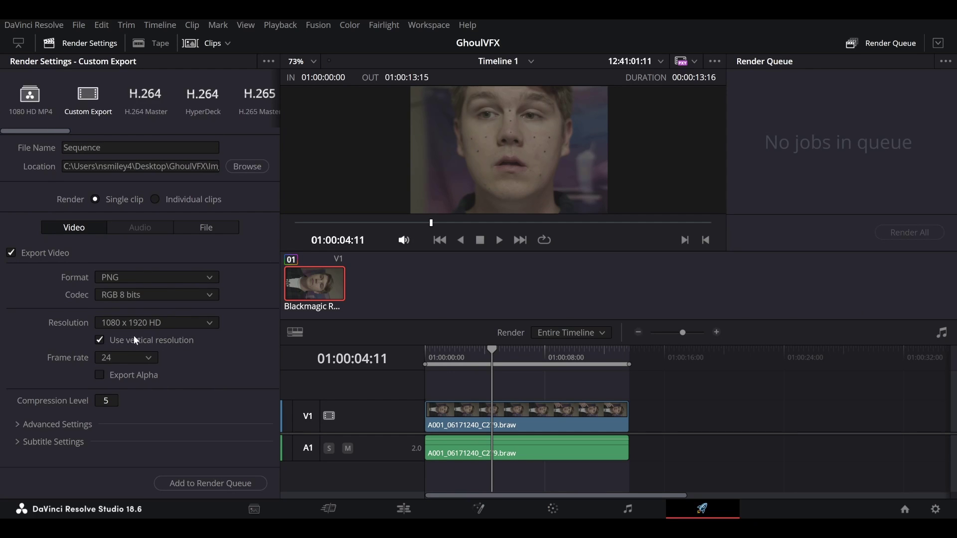
left_click(195, 483)
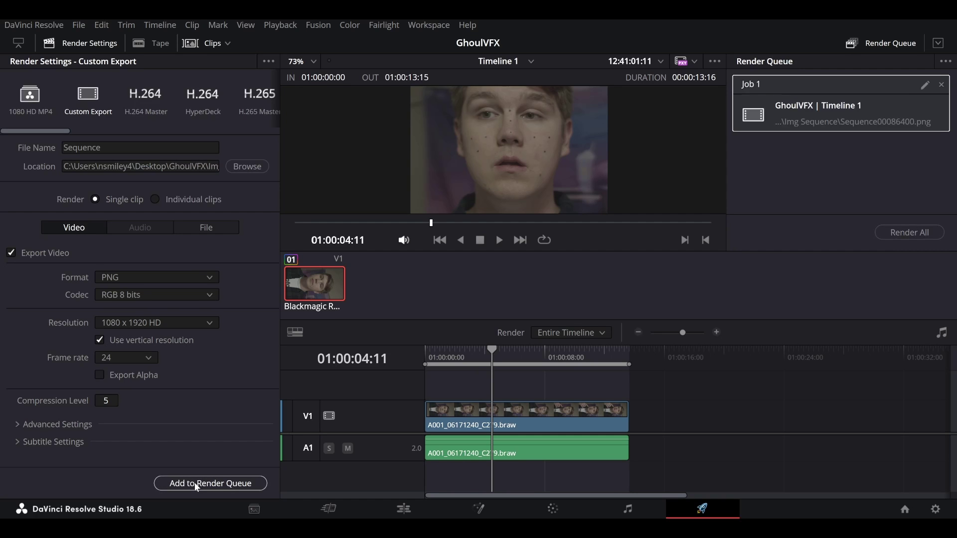
left_click(924, 234)
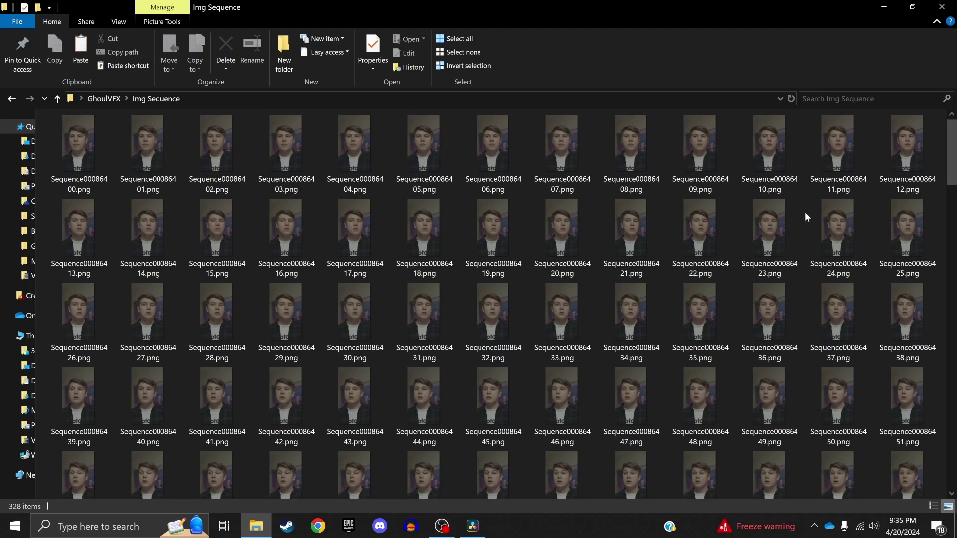
scroll(805, 211, "down", 8)
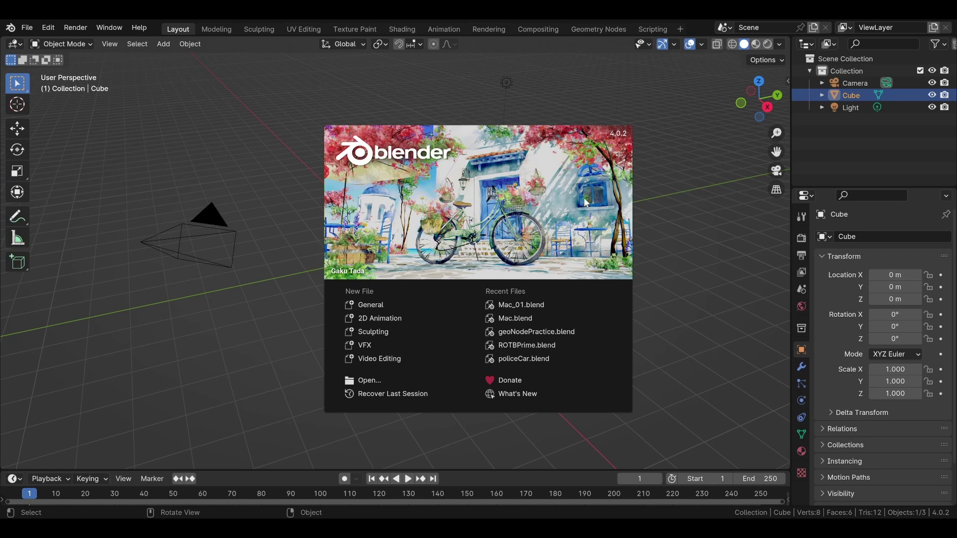
Switch to Blender and delete all objects in the default scene.
left_click(648, 232)
key("a")
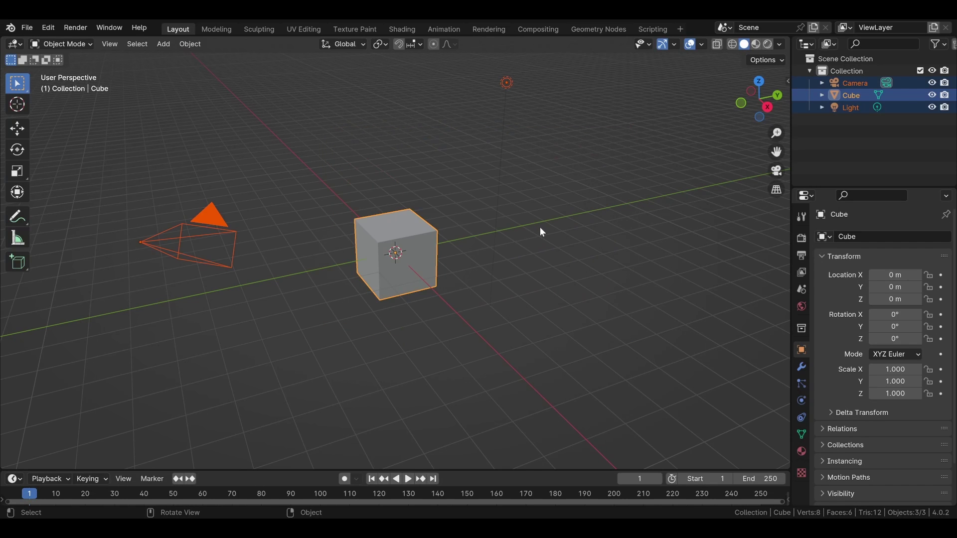
key("Delete")
Add a camera aligned to the right orthographic view and look through it.
key("KP_3")
key("shift+a")
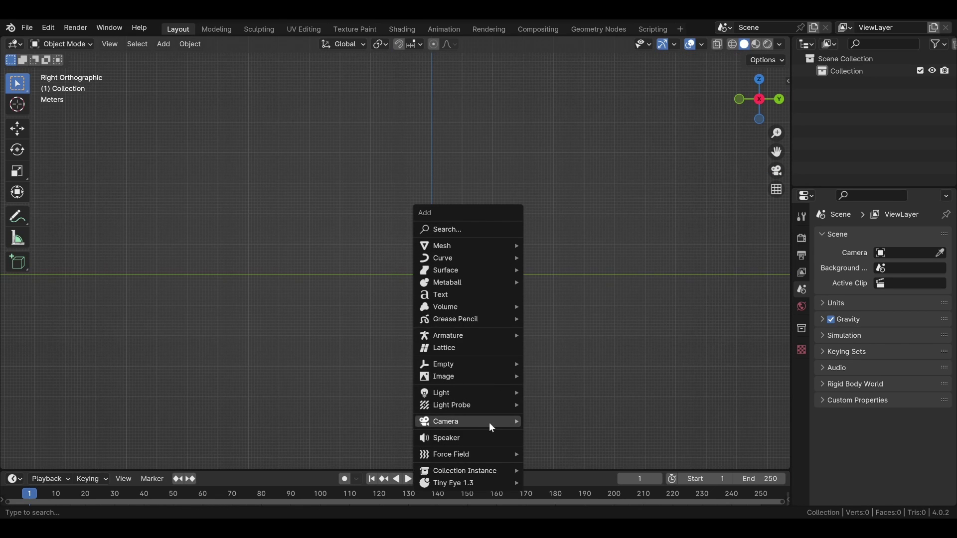
mouse_move(492, 428)
left_click(551, 422)
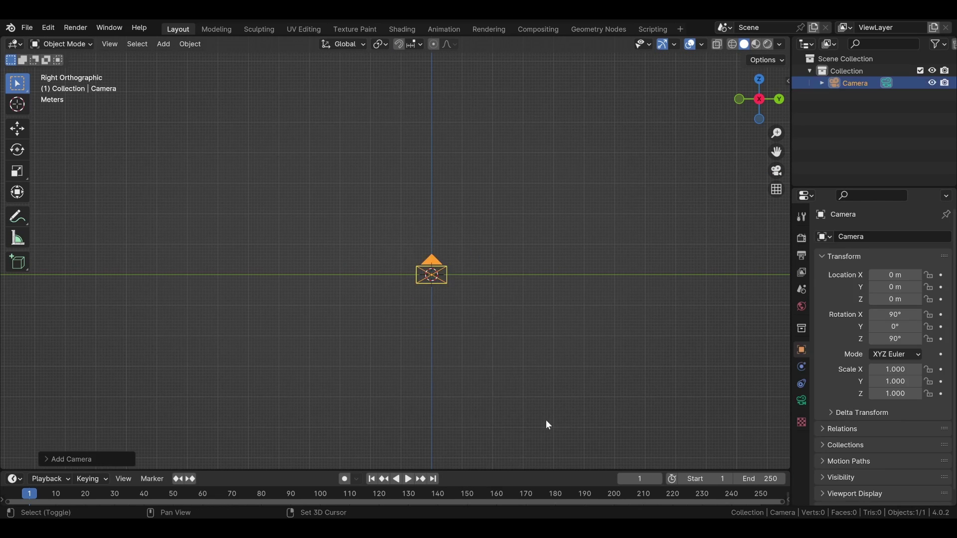
key("KP_0")
Set the output resolution to 2160 x 3840 px for a vertical camera frame.
left_click(802, 401)
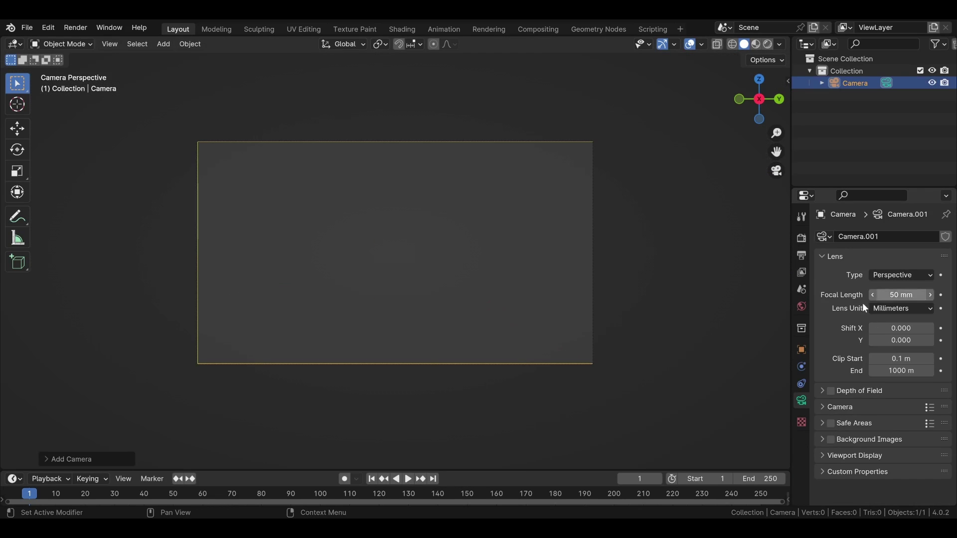
left_click(802, 256)
left_click(904, 253)
left_click(904, 253)
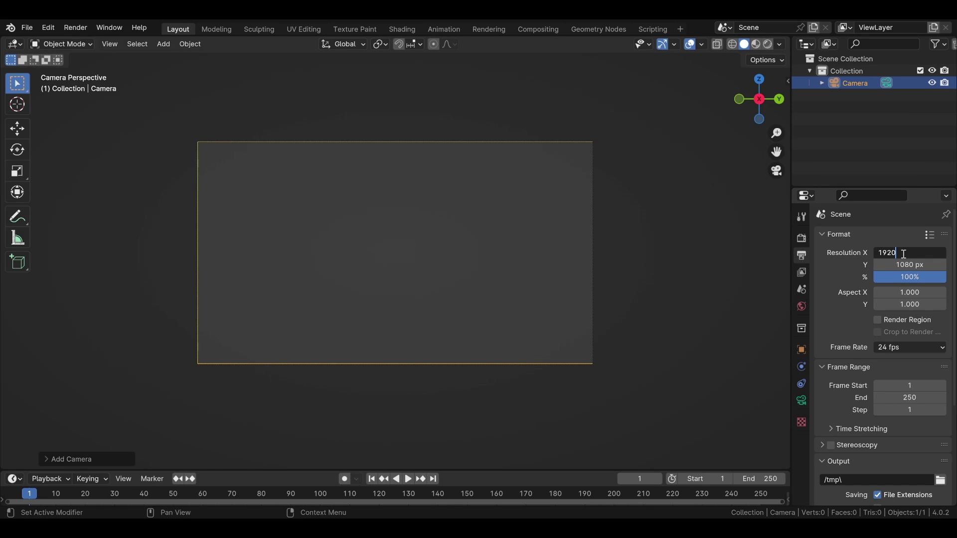
left_click(931, 235)
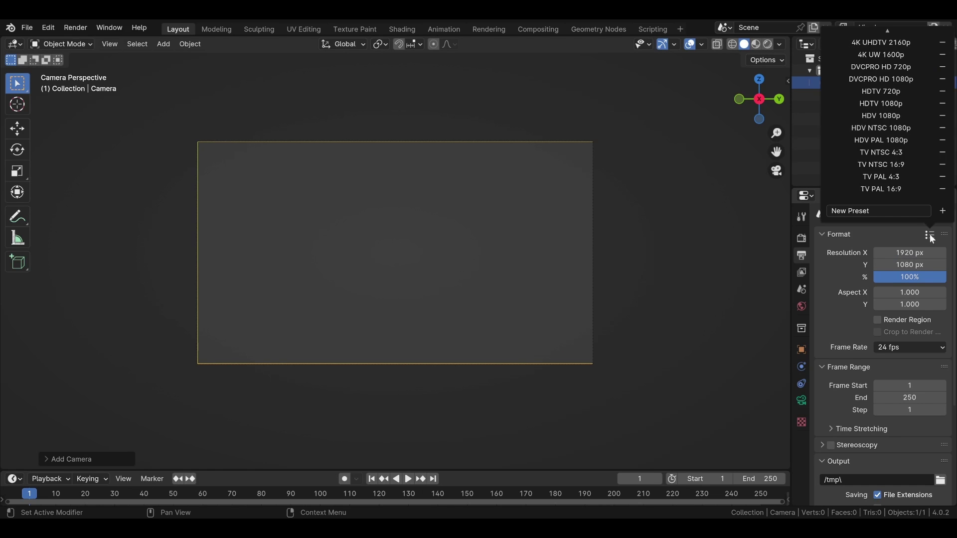
left_click(906, 43)
left_click(911, 257)
type("2160")
key("Tab")
type("3840")
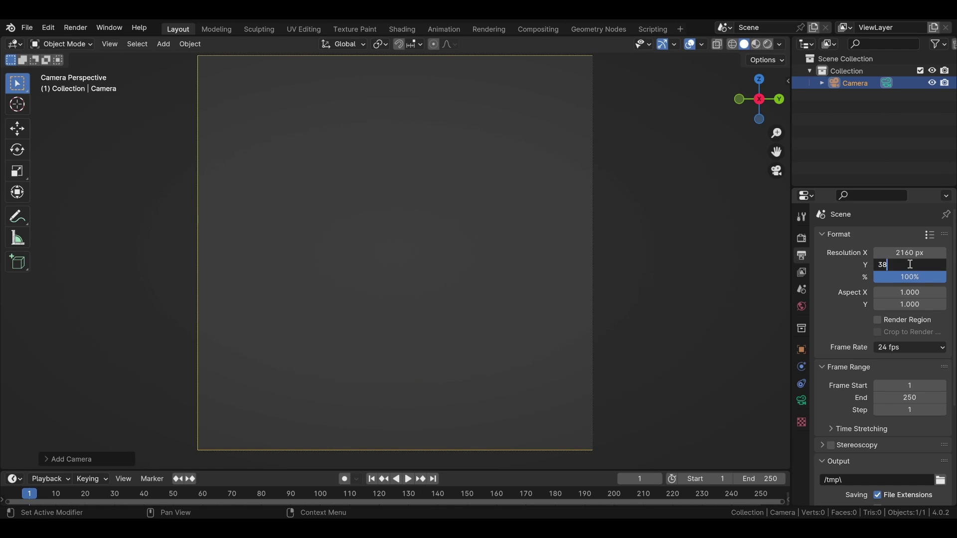
key("Return")
scroll(502, 153, "down", 1)
scroll(833, 430, "down", 2)
Enable background images on the camera and load Sequence00086400.png as its background.
left_click(801, 400)
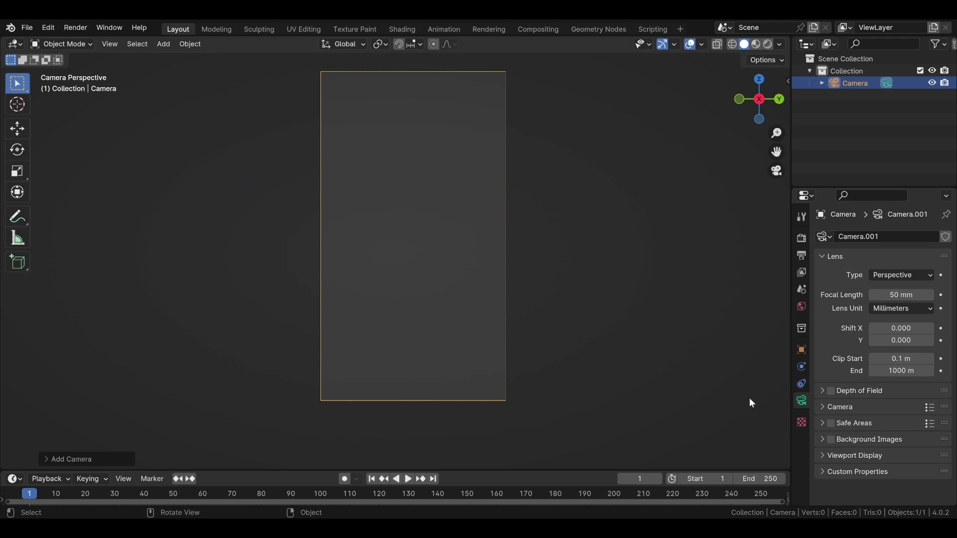
left_click(831, 440)
left_click(860, 440)
left_click(883, 455)
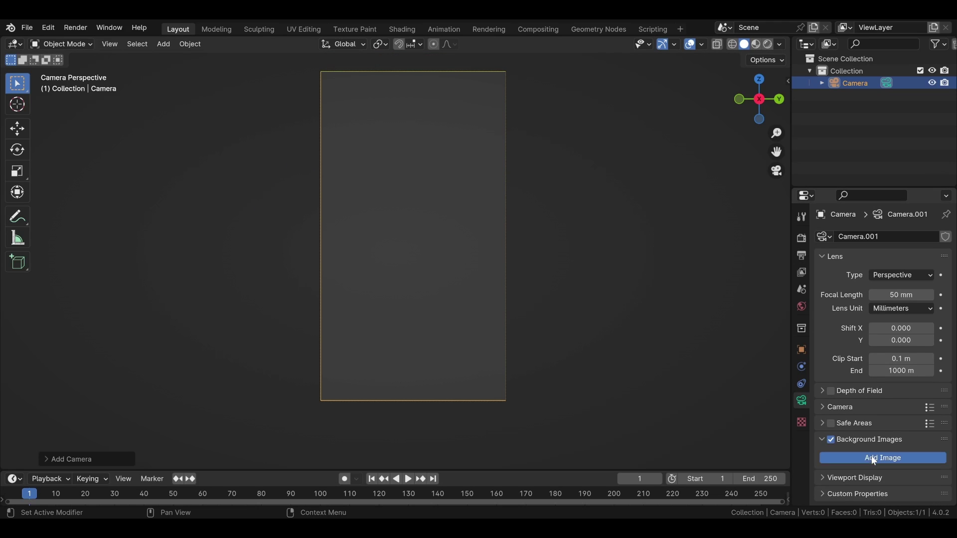
scroll(897, 466, "down", 2)
left_click(901, 462)
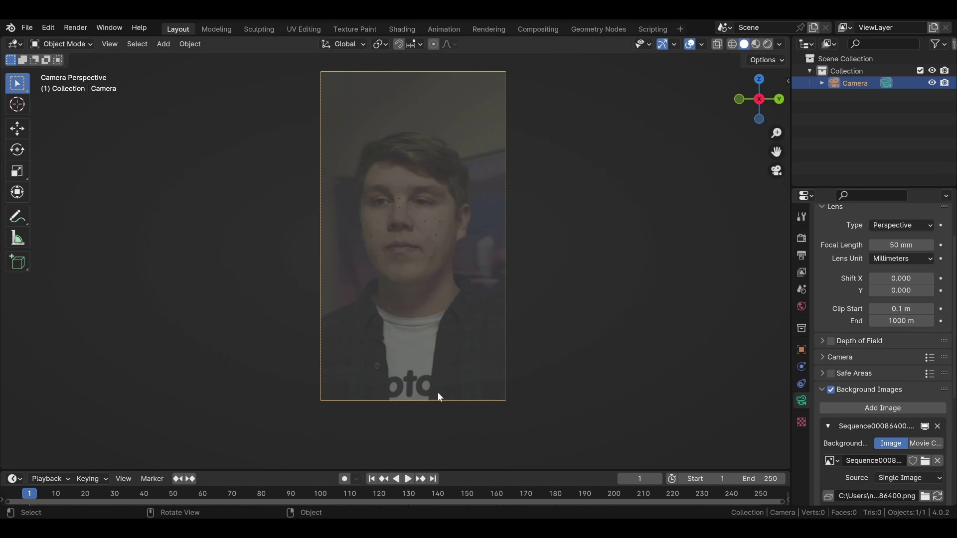
Set the camera background to the PNG sequence as a movie clip and play it through to frame 60, saving the file.
scroll(886, 428, "down", 2)
scroll(892, 425, "down", 6)
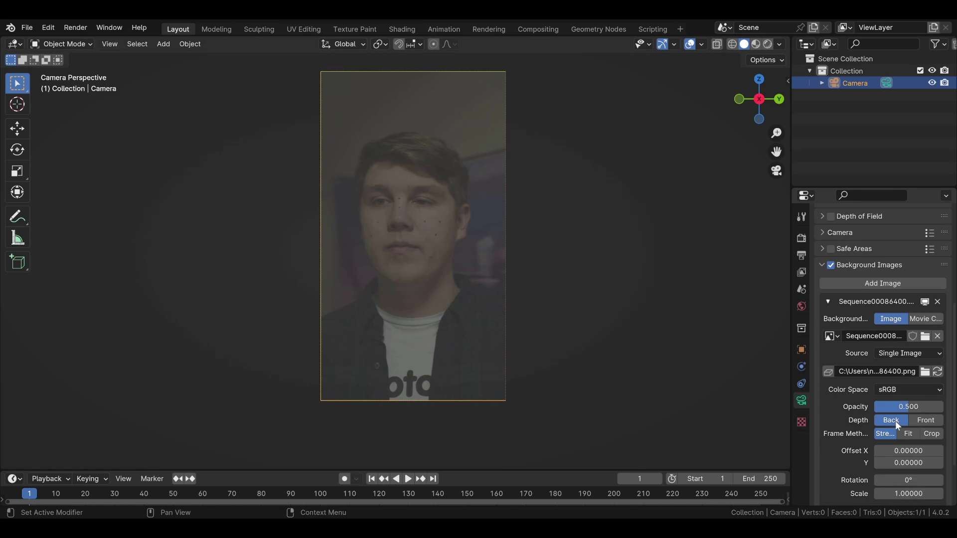
left_click(875, 428)
key("space")
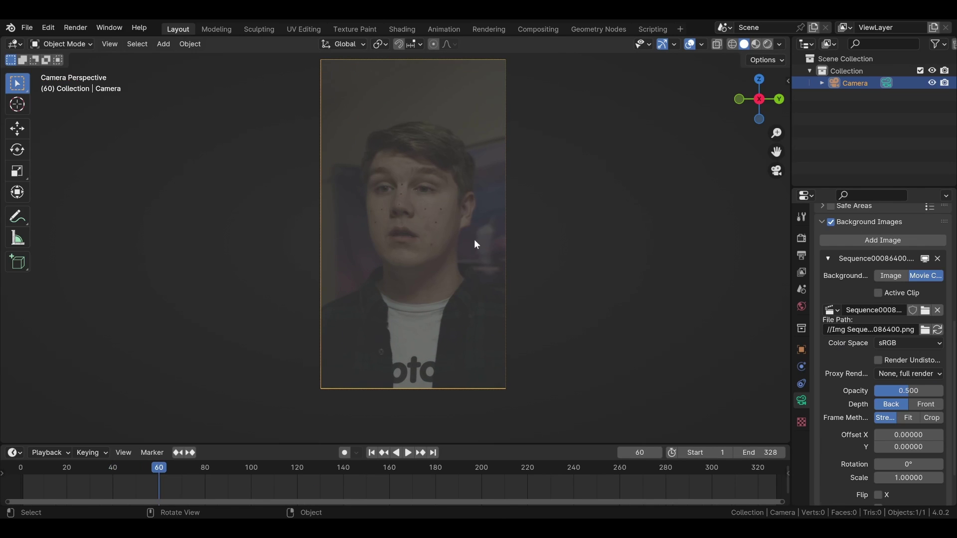
key("ctrl+s")
Create a FaceBuilder head, add a Sequence00086400 image as its view and auto-align the mesh to the face.
key("n")
left_click(784, 300)
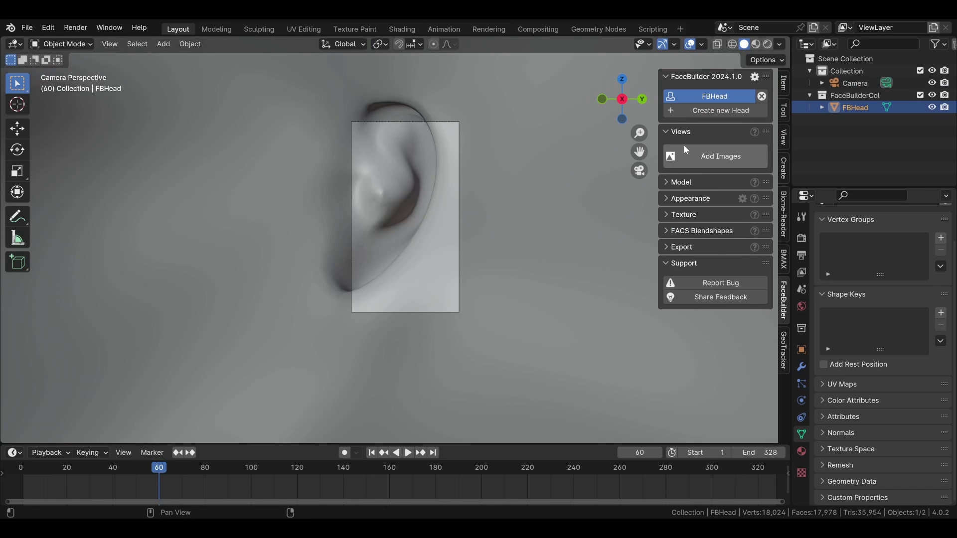
left_click(686, 150)
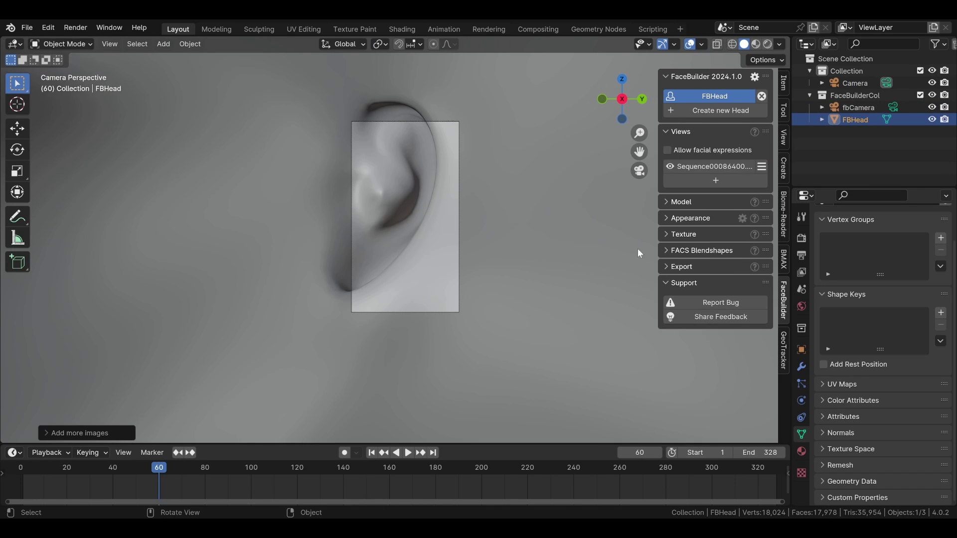
left_click(708, 166)
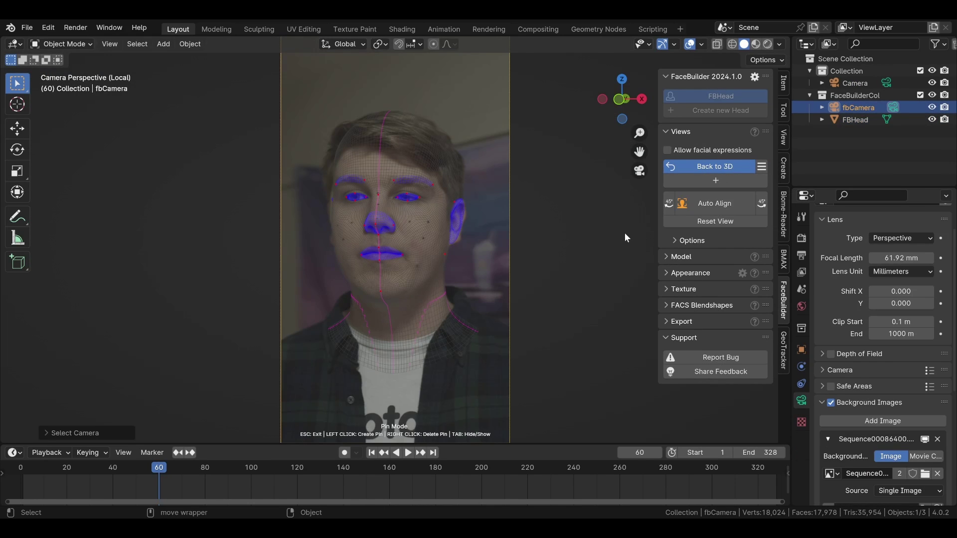
left_click(710, 212)
left_click(710, 211)
Examine how closely the head mesh matches the eyes, brows, nose, mouth, ear and jaw in the footage.
scroll(439, 208, "up", 4)
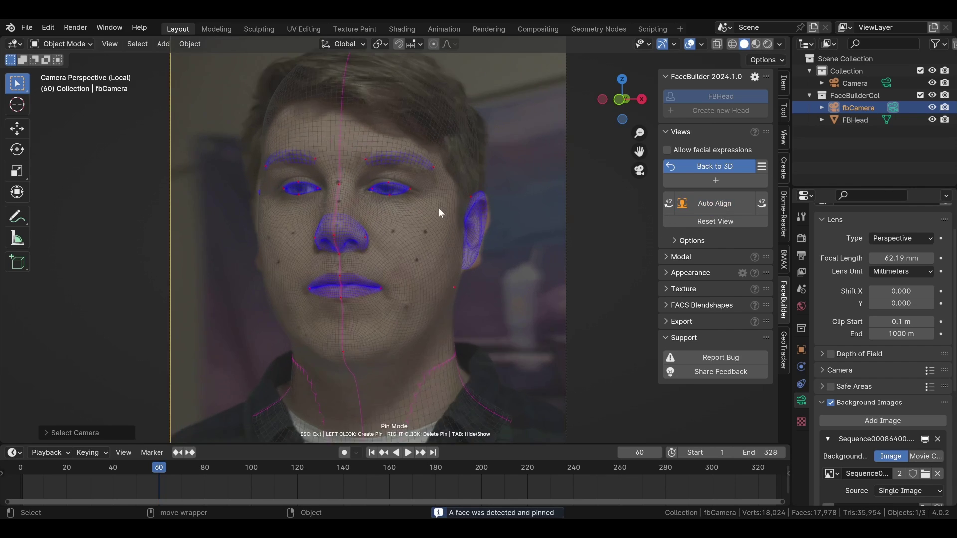
scroll(434, 229, "down", 2)
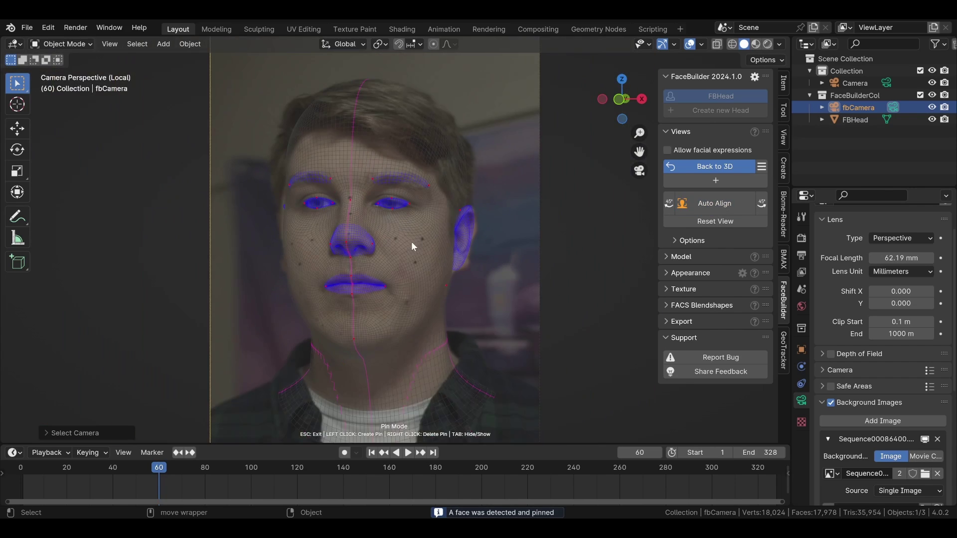
scroll(410, 240, "up", 7)
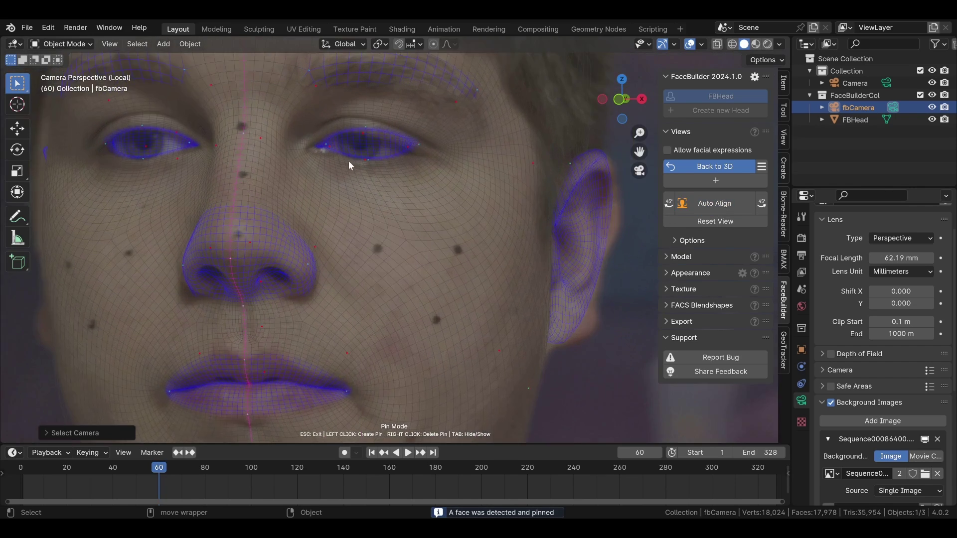
scroll(292, 171, "down", 7)
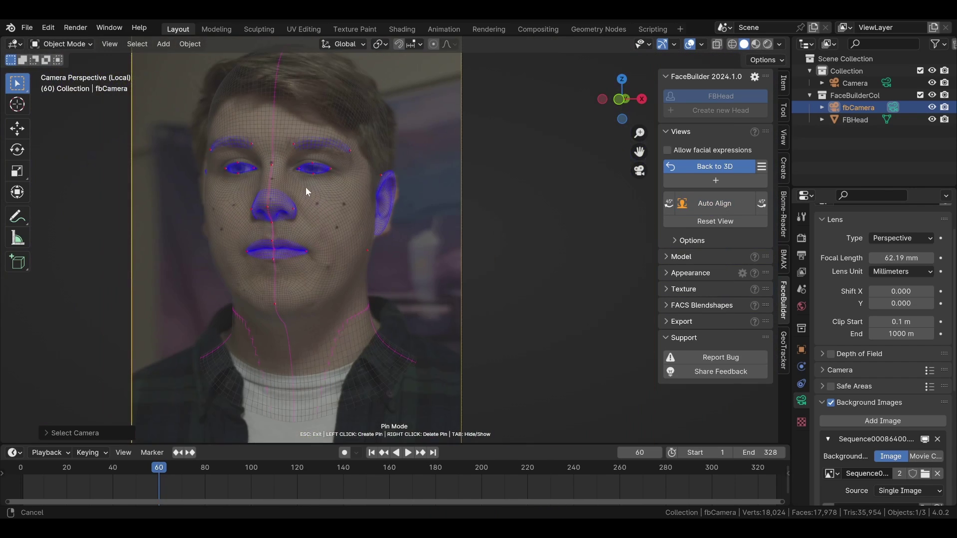
middle_click_drag(306, 187, 360, 200)
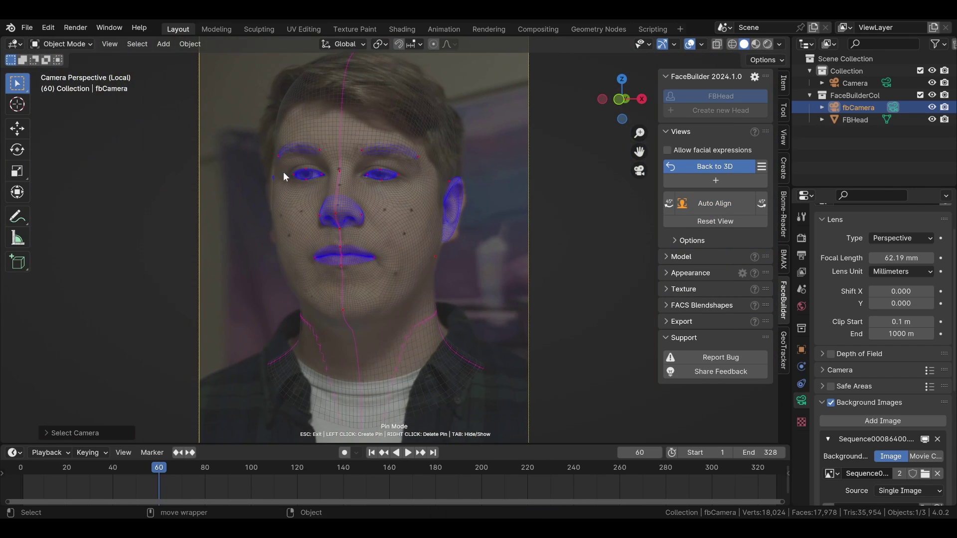
scroll(259, 189, "up", 7)
scroll(258, 189, "down", 2)
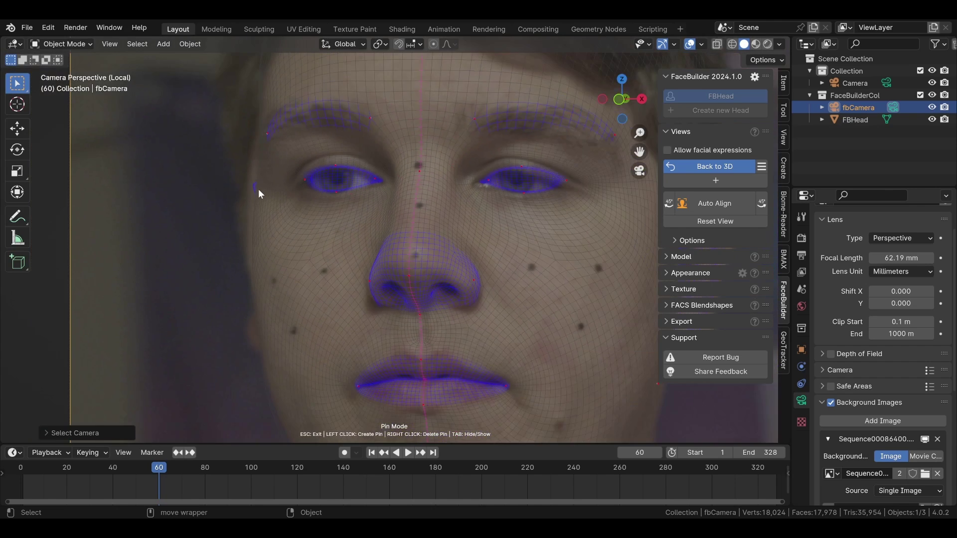
scroll(258, 189, "up", 1)
scroll(262, 183, "down", 2)
middle_click_drag(423, 240, 307, 198)
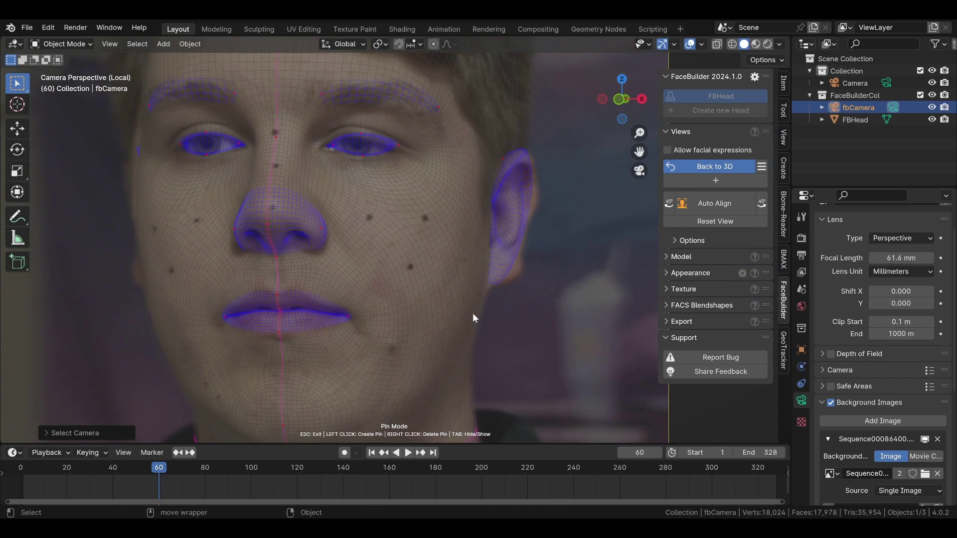
scroll(472, 313, "down", 2)
Make the main camera active, return to 3D from the FaceBuilder view and resize the FBHead mesh.
left_click(856, 83)
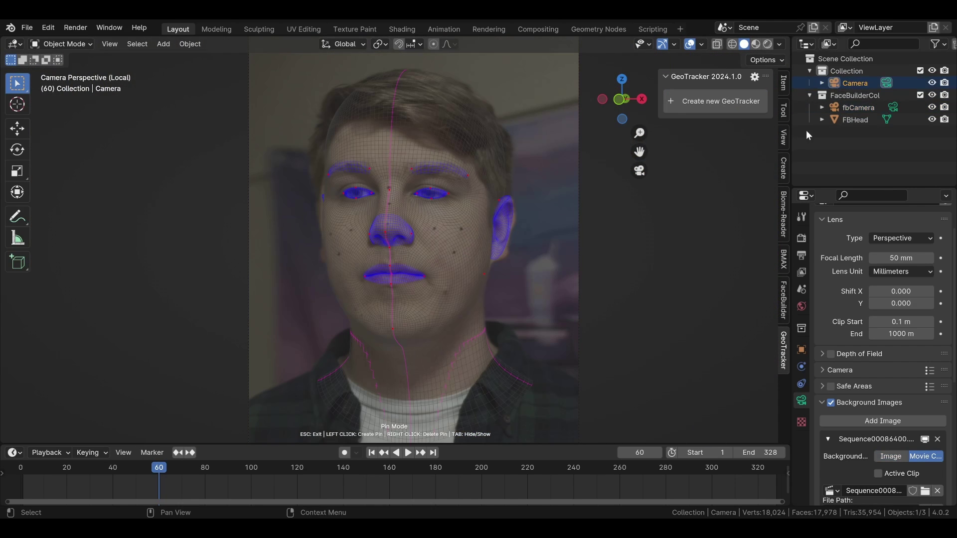
left_click(782, 311)
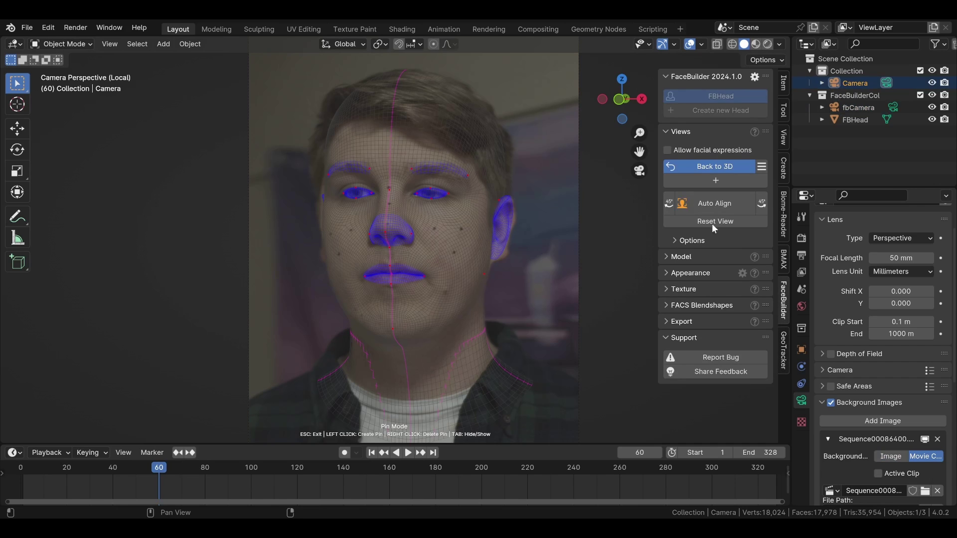
left_click(708, 166)
key("s")
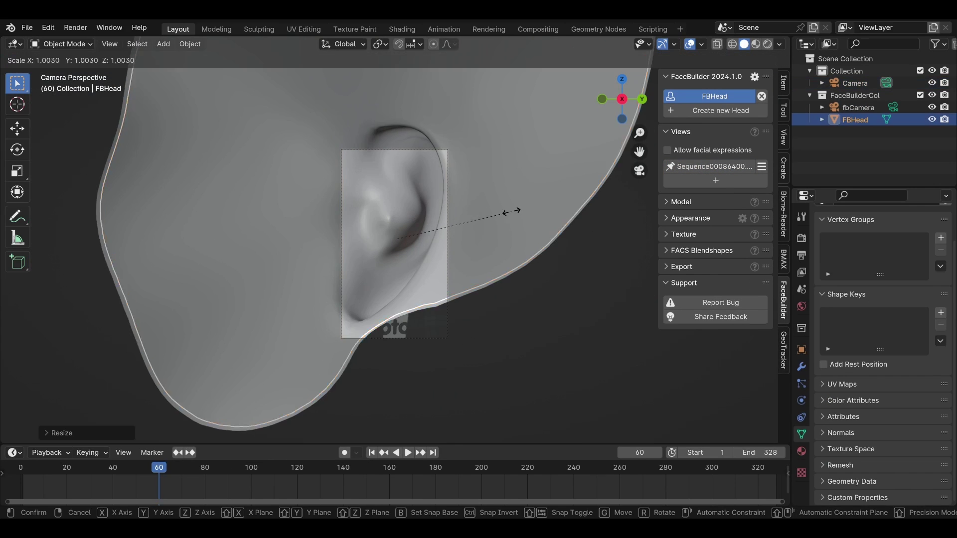
left_click(487, 219)
Move the main camera about 0.75 m back along X so the whole head fits in the frame.
left_click(449, 265)
key("g")
key("x")
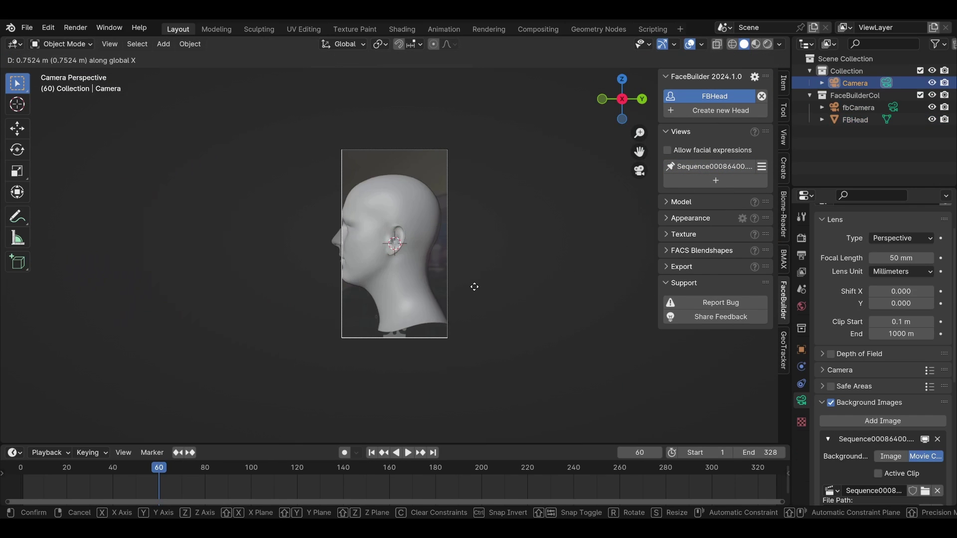
left_click(474, 291)
scroll(404, 247, "up", 4)
Create a GeoTracker for FBHead and the main camera, assign the image sequence as its clip and analyse it.
left_click(782, 350)
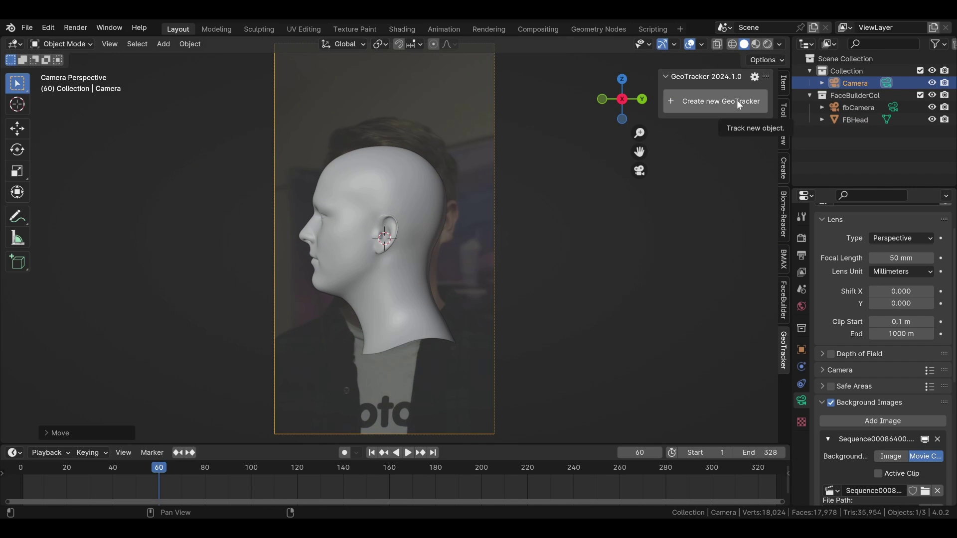
left_click(739, 105)
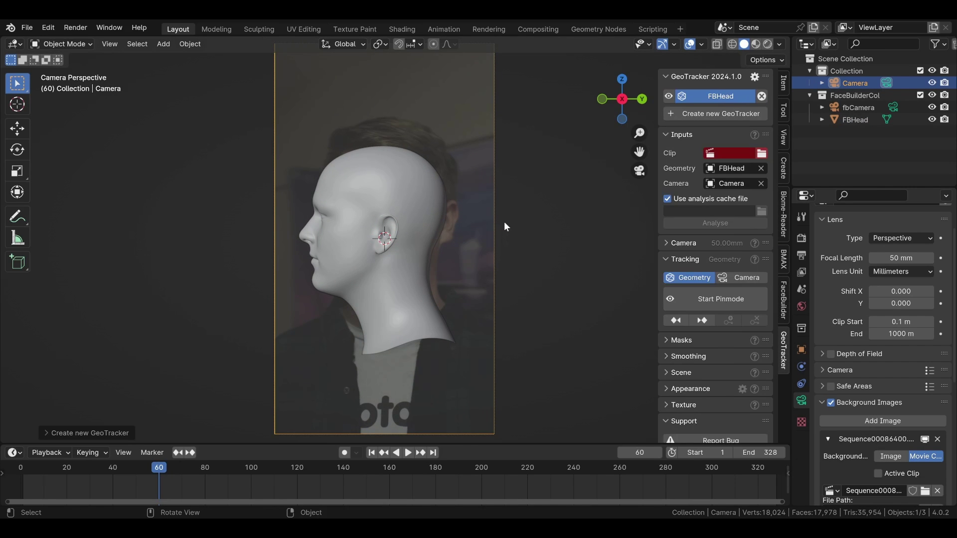
left_click(710, 153)
left_click(715, 177)
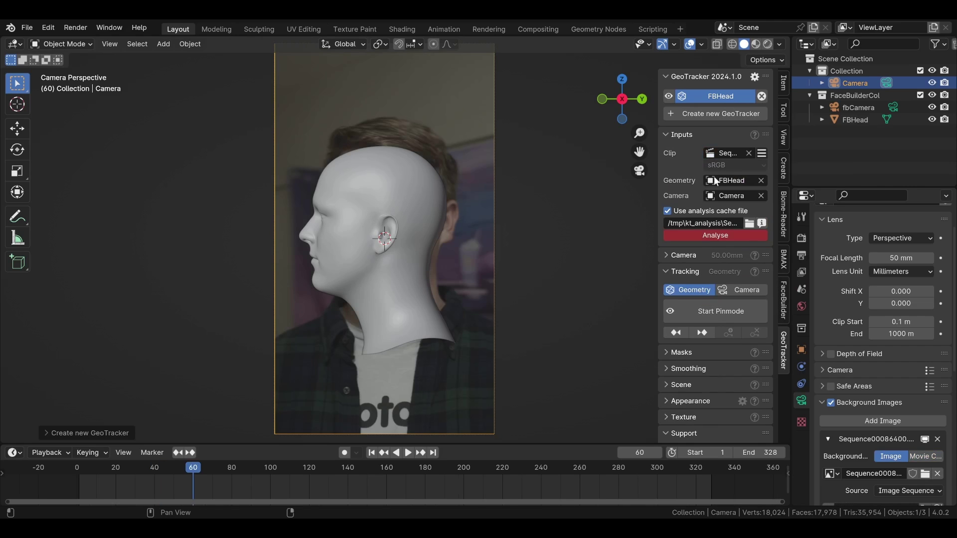
left_click(705, 234)
left_click(695, 271)
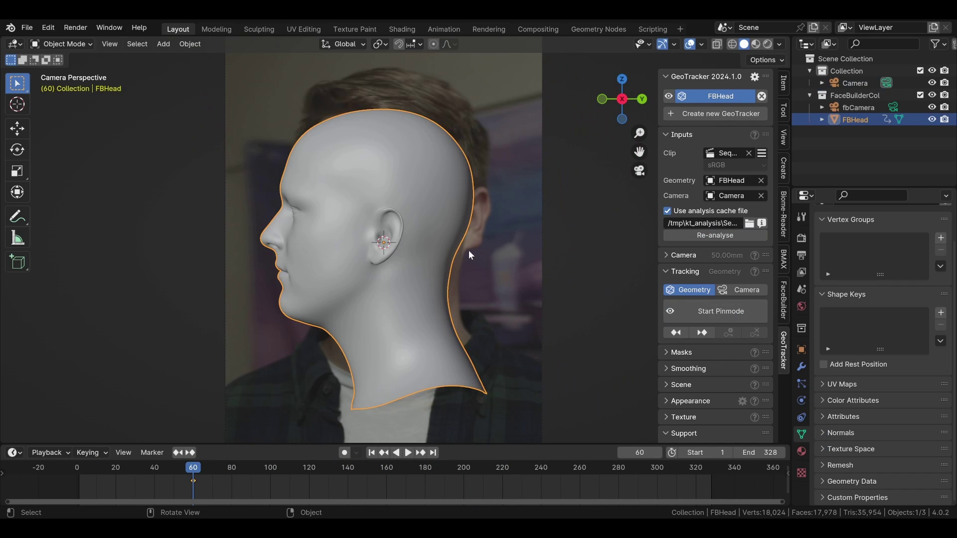
Rotate FBHead about the global Z axis to face the way the actor does and make it see-through with X-ray.
key("r")
key("z")
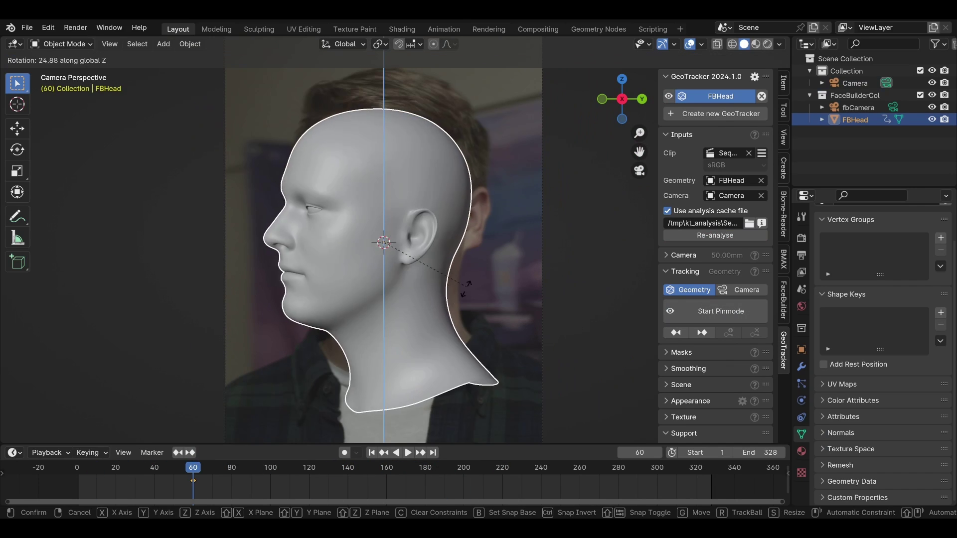
left_click(398, 314)
key("alt+z")
Move and scale FBHead until its features roughly overlay the actor's face at frame 60.
key("g")
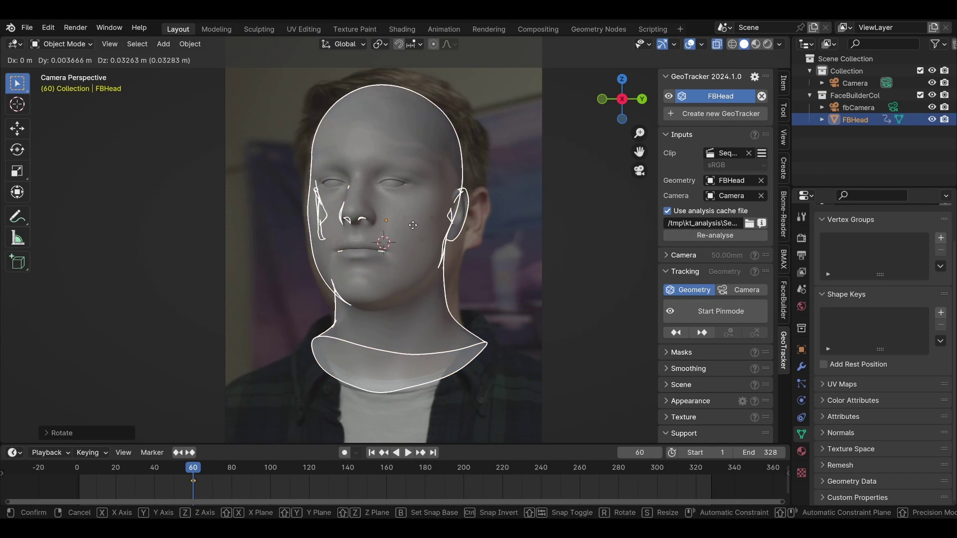
left_click(427, 239)
key("s")
left_click(432, 232)
scroll(420, 213, "up", 2)
key("g")
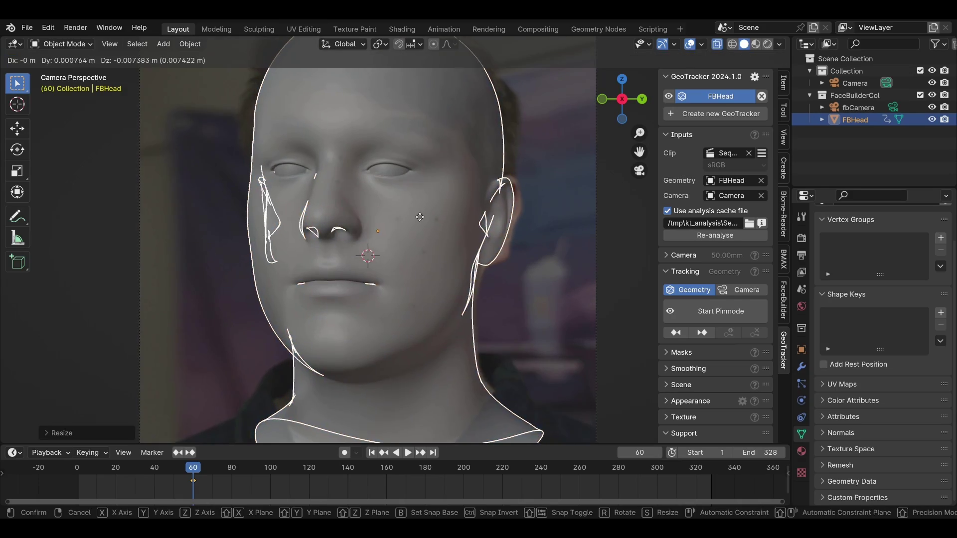
left_click(420, 217)
key("s")
left_click(467, 234)
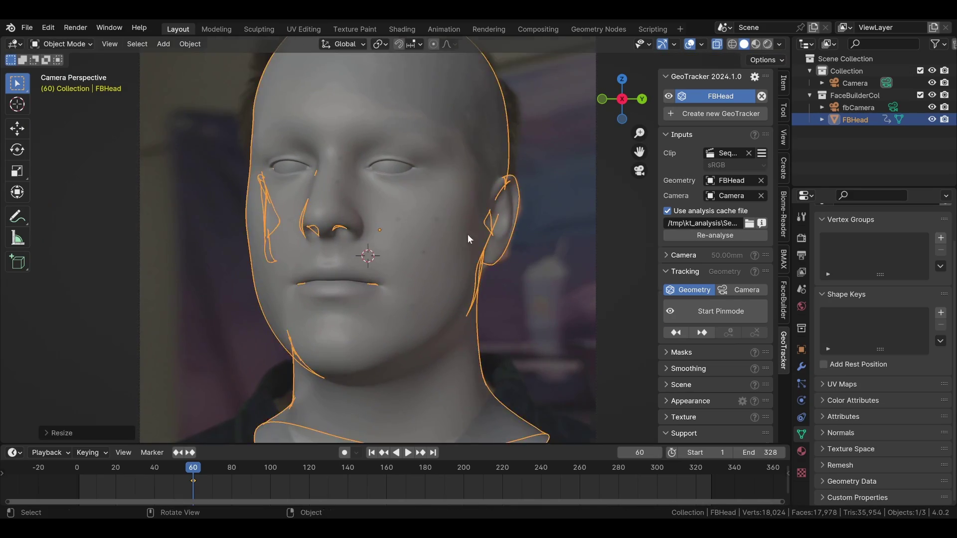
Start GeoTracker Pinmode and pin the nose, chin, neck and nose bridge of the mesh onto the footage.
scroll(488, 237, "down", 1)
key("Tab")
key("Tab")
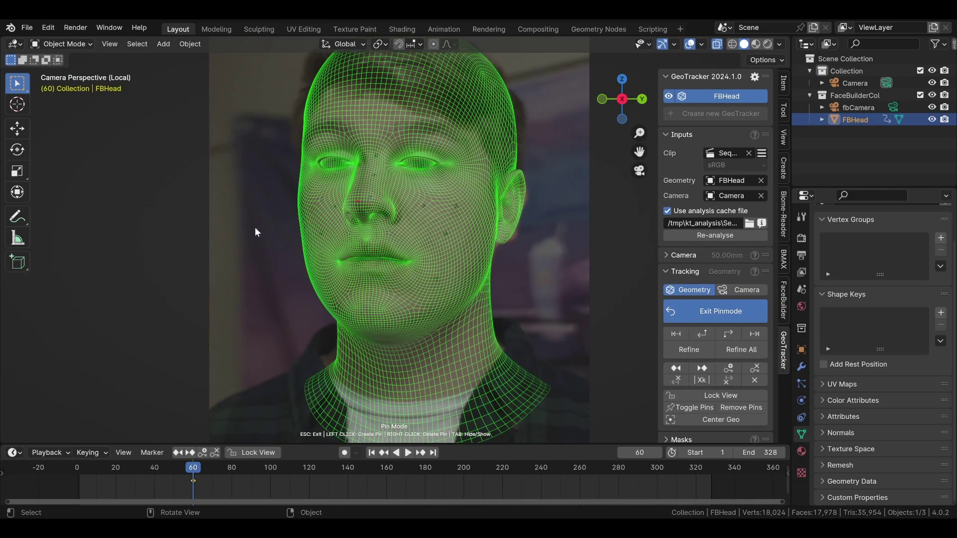
left_click_drag(358, 201, 374, 218)
left_click_drag(374, 323, 372, 319)
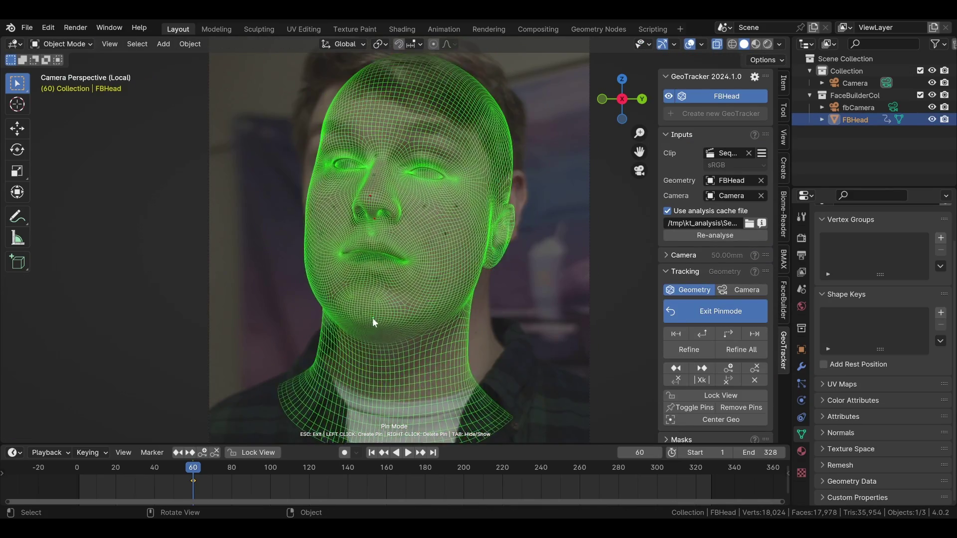
left_click_drag(454, 366, 473, 368)
mouse_move(375, 149)
left_mouse_down()
mouse_move(353, 167)
mouse_move(378, 150)
left_mouse_up()
scroll(412, 220, "up", 6)
scroll(405, 205, "down", 3)
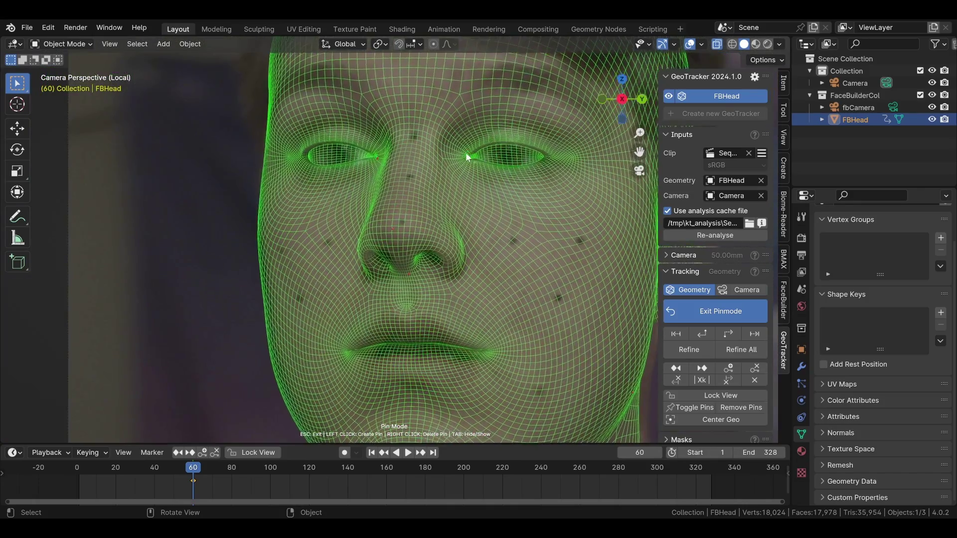
Refine the fit by pinning the mesh at the inner eye corner and the cheek.
left_click_drag(465, 151, 472, 151)
scroll(490, 222, "down", 5)
scroll(489, 222, "up", 4)
left_click_drag(567, 290, 575, 297)
scroll(576, 297, "down", 5)
scroll(473, 154, "up", 4)
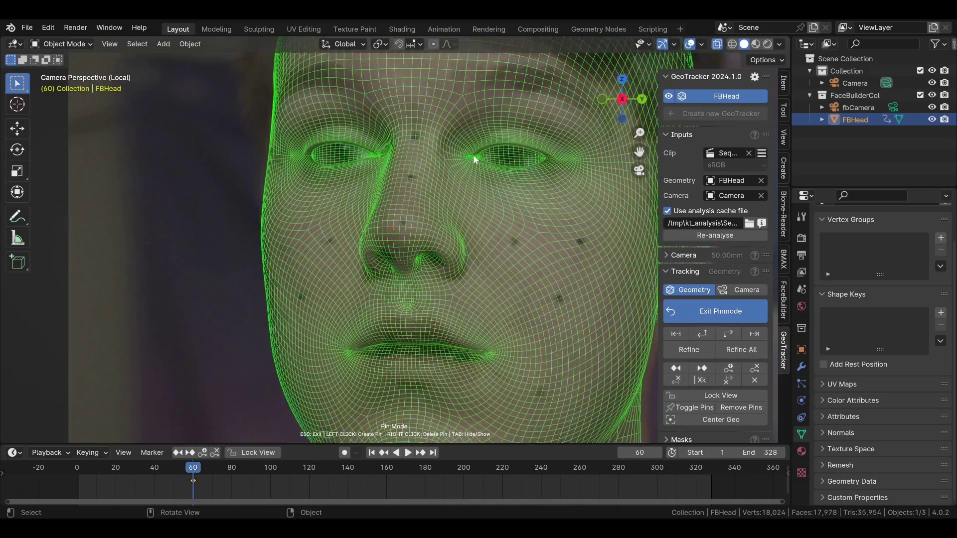
Track the head geometry from frame 60 back to the start and on to the end of the clip.
scroll(536, 238, "down", 4)
left_click(703, 333)
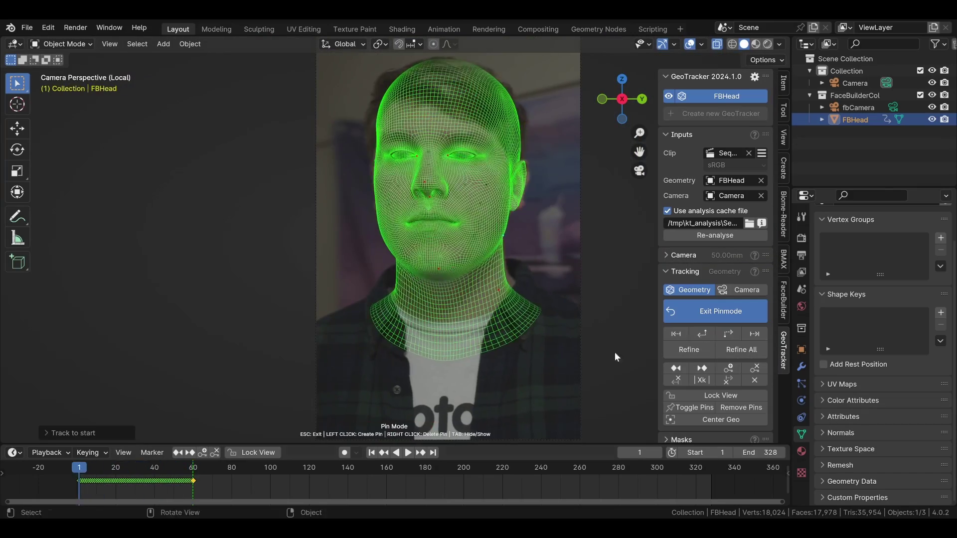
left_click(729, 331)
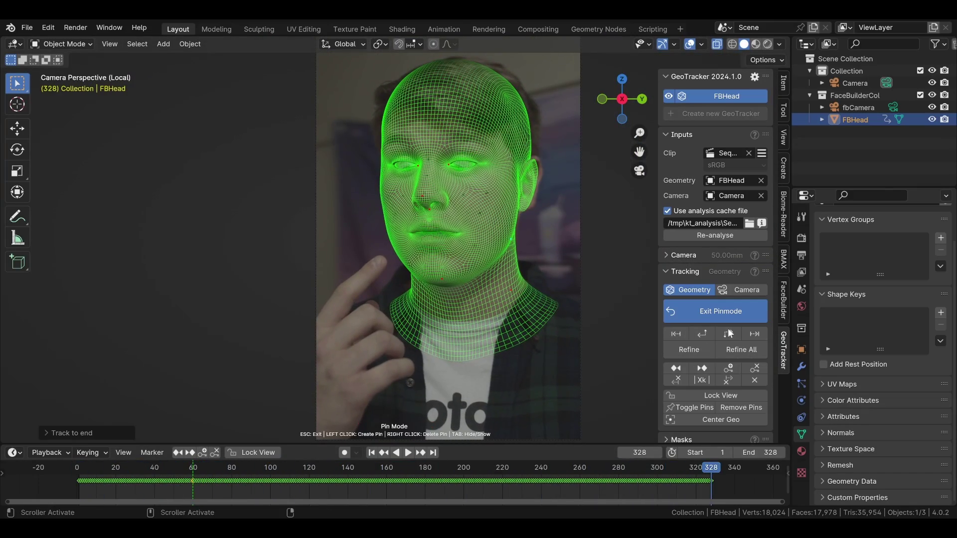
Play and scrub through the tracked frames up close to check how the mesh follows the face.
scroll(417, 187, "up", 8)
scroll(418, 187, "down", 4)
left_click_drag(439, 470, 425, 469)
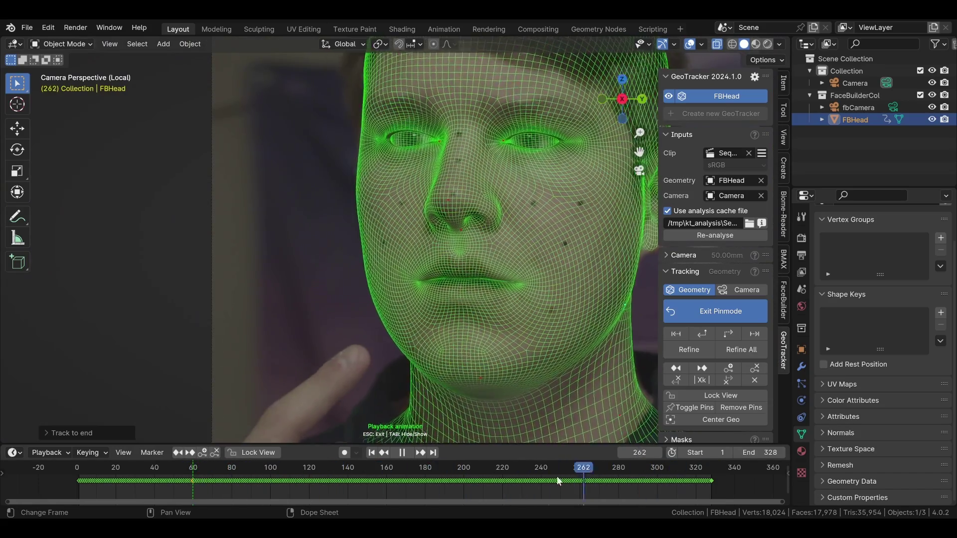
left_click_drag(558, 476, 324, 450)
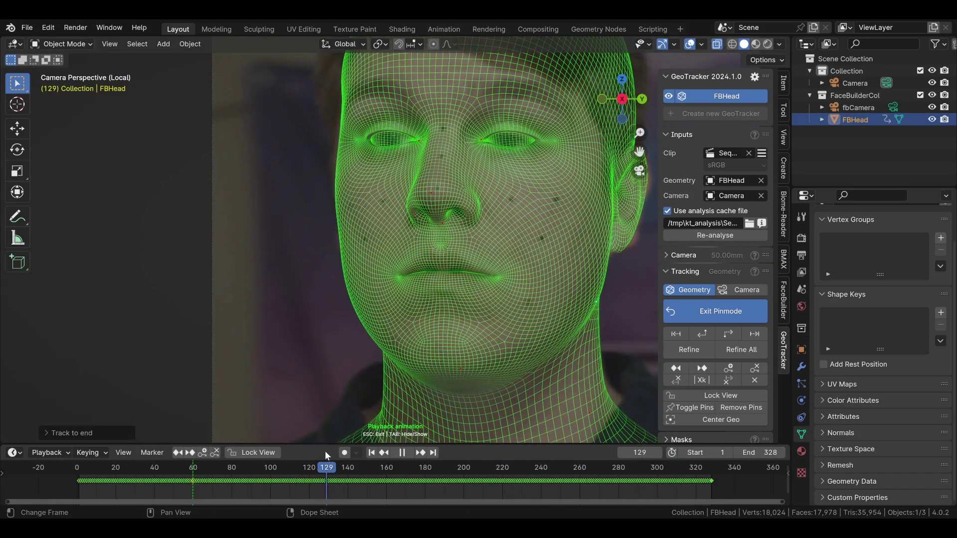
Exit Pinmode with X-ray off, save the file and play the tracked head as a solid mesh.
left_click(687, 314)
key("ctrl+s")
key("alt+z")
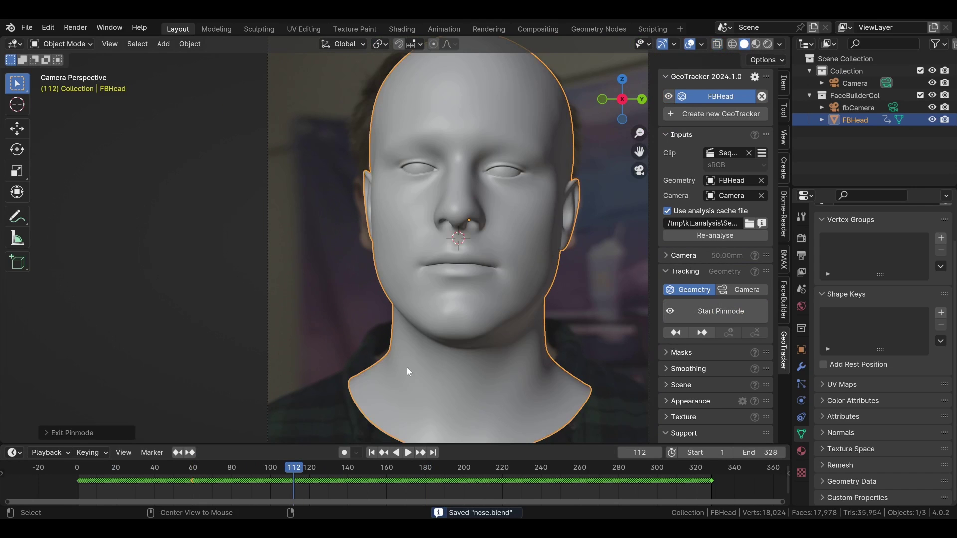
key("space")
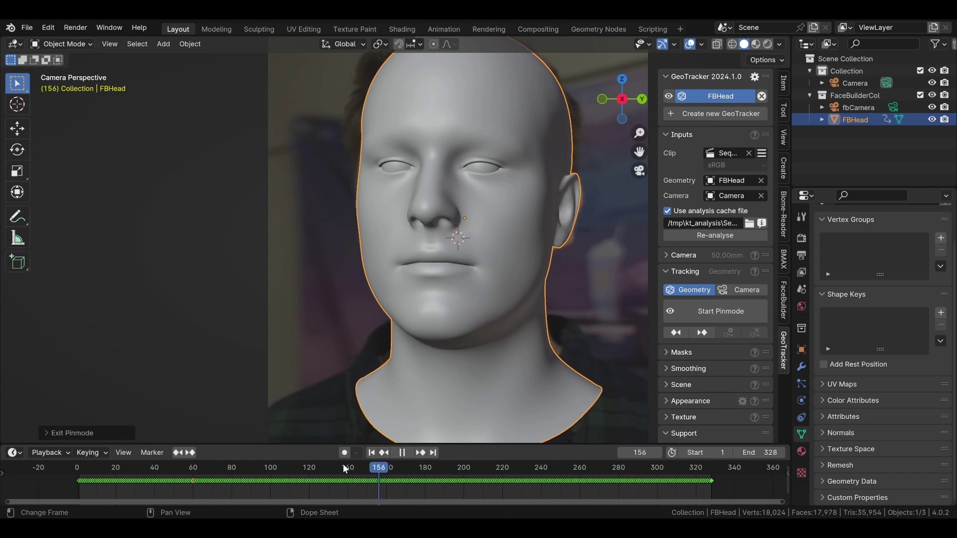
key("space")
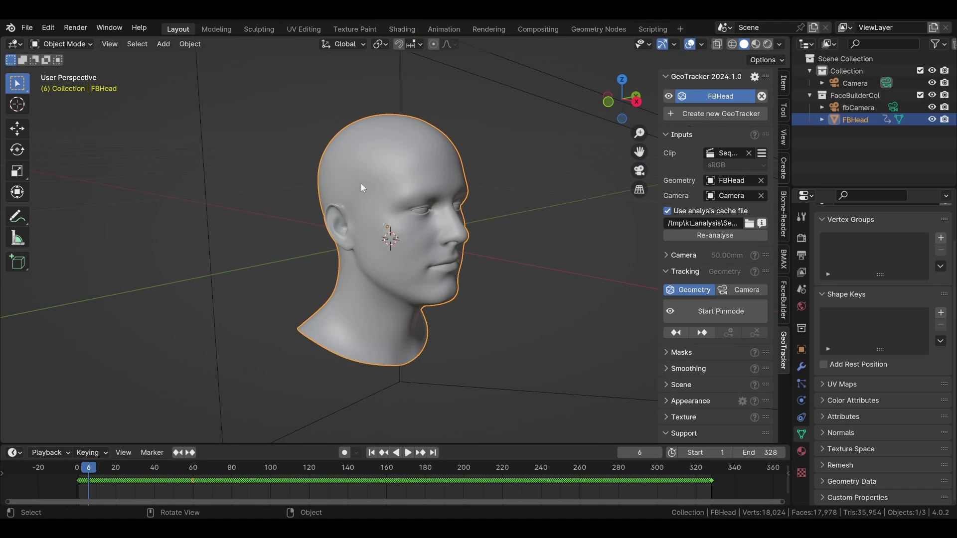
Import the upper skull model as a Wavefront (.obj) file into the head scene.
middle_click_drag(361, 183, 355, 201)
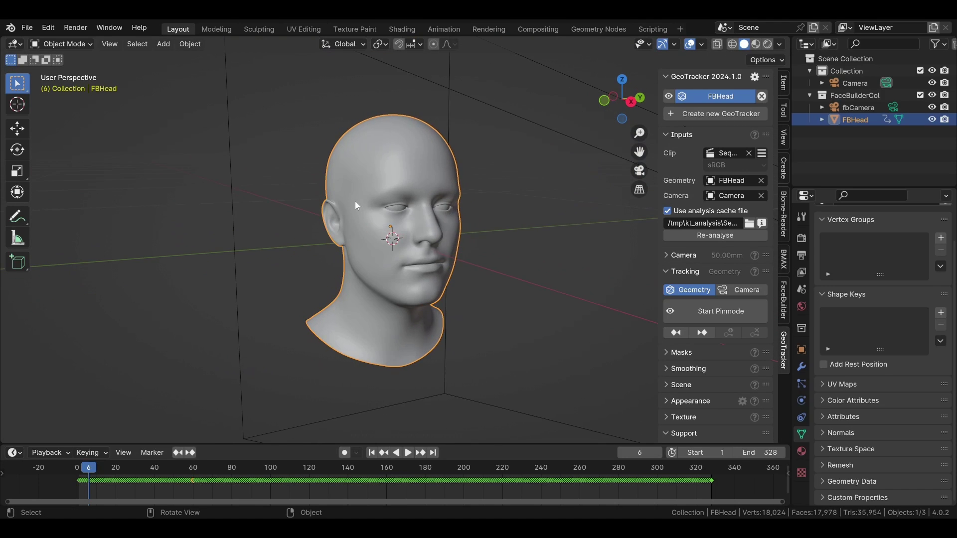
scroll(355, 201, "down", 3)
scroll(367, 211, "up", 2)
left_click(46, 27)
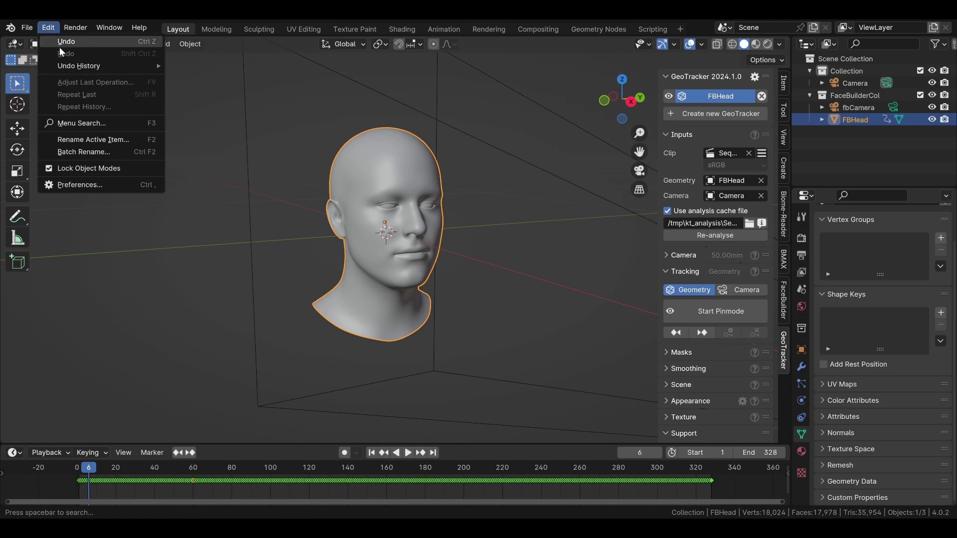
left_click(26, 28)
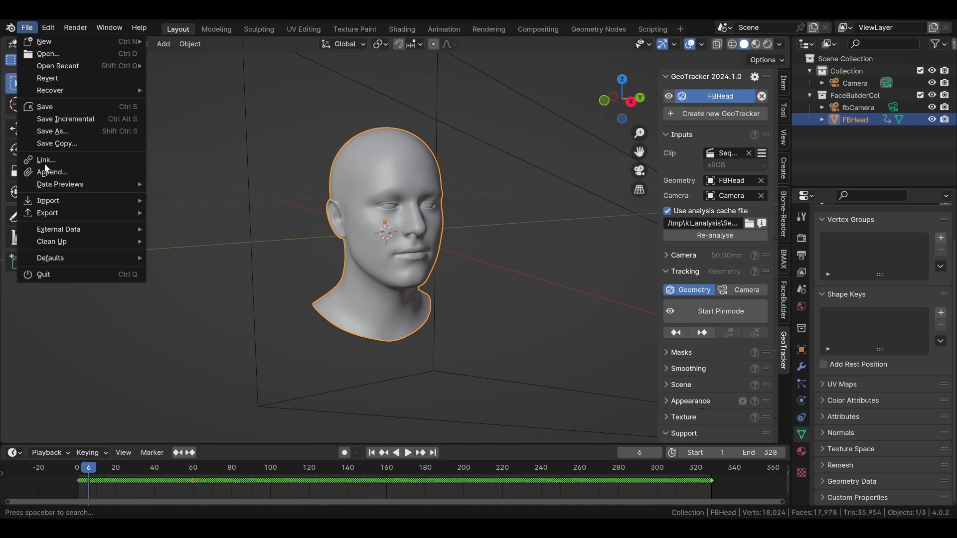
mouse_move(45, 199)
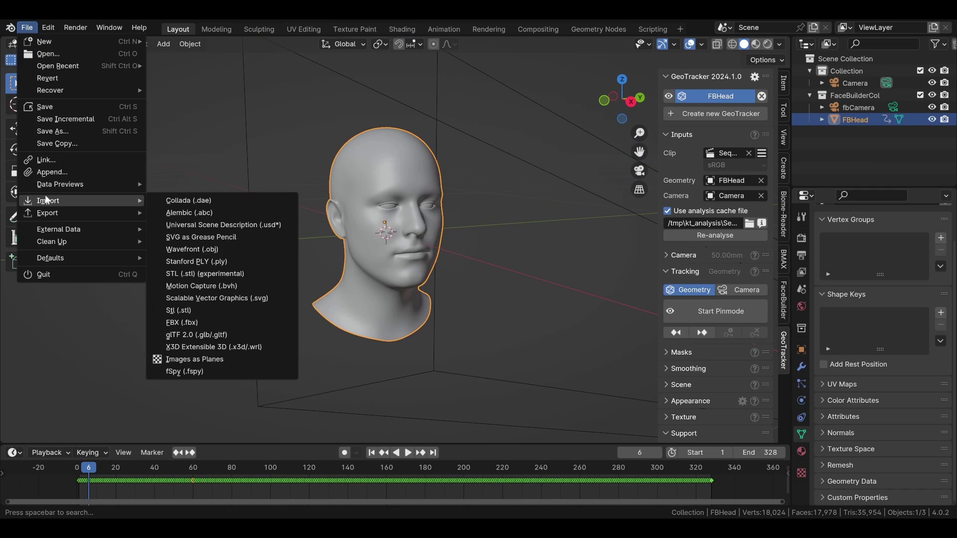
left_click(194, 249)
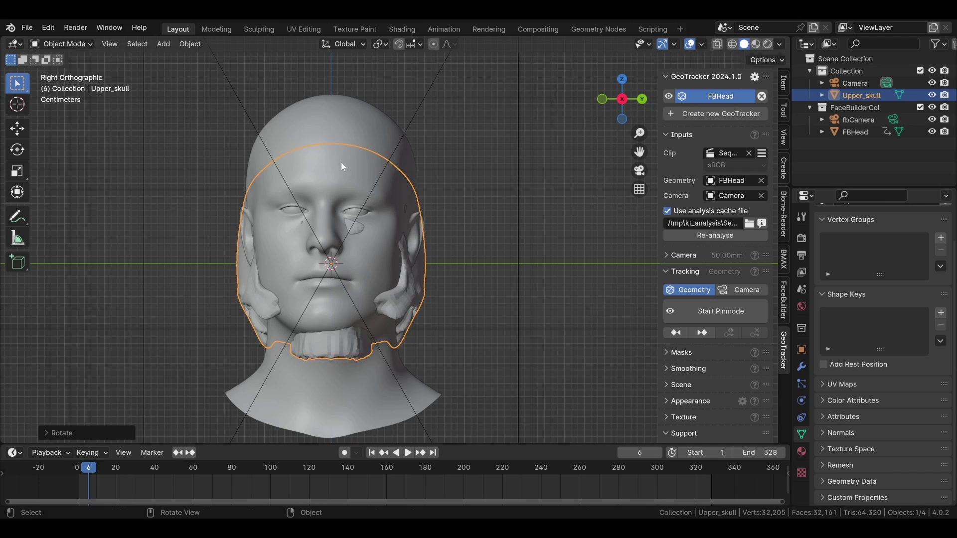
Shift the upper skull along Z and Y to line up its eye sockets, nose opening and teeth with the head.
key("KP_1")
key("g")
key("z")
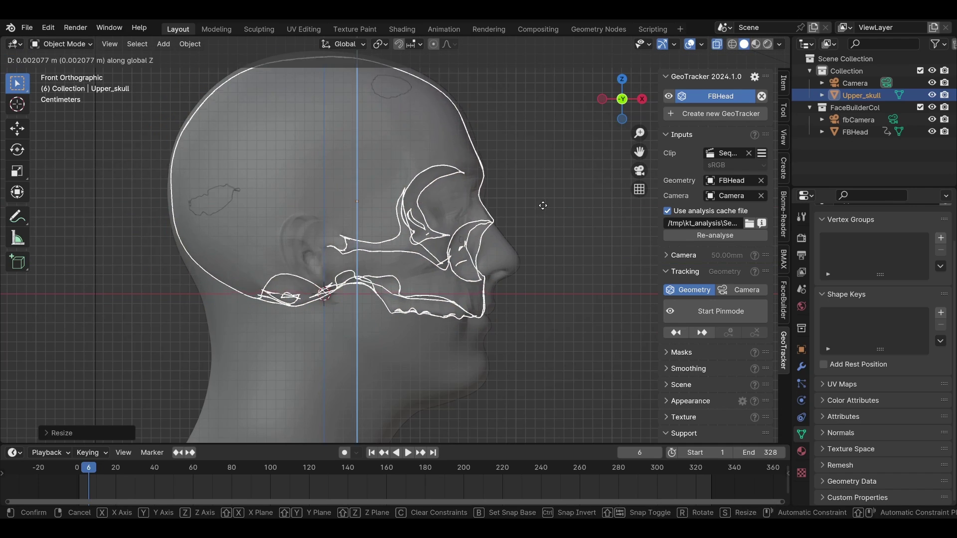
left_click(543, 205)
key("KP_3")
key("g")
key("y")
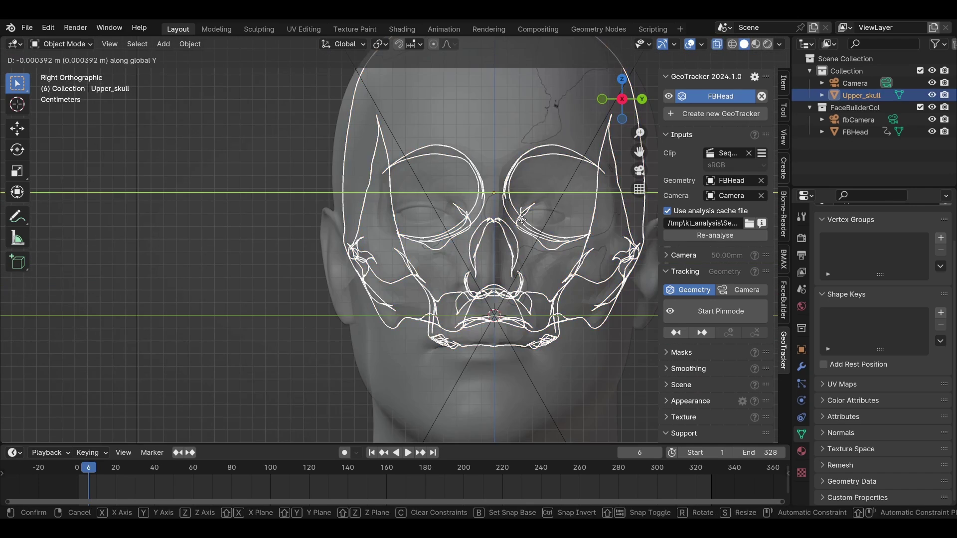
left_click(555, 214)
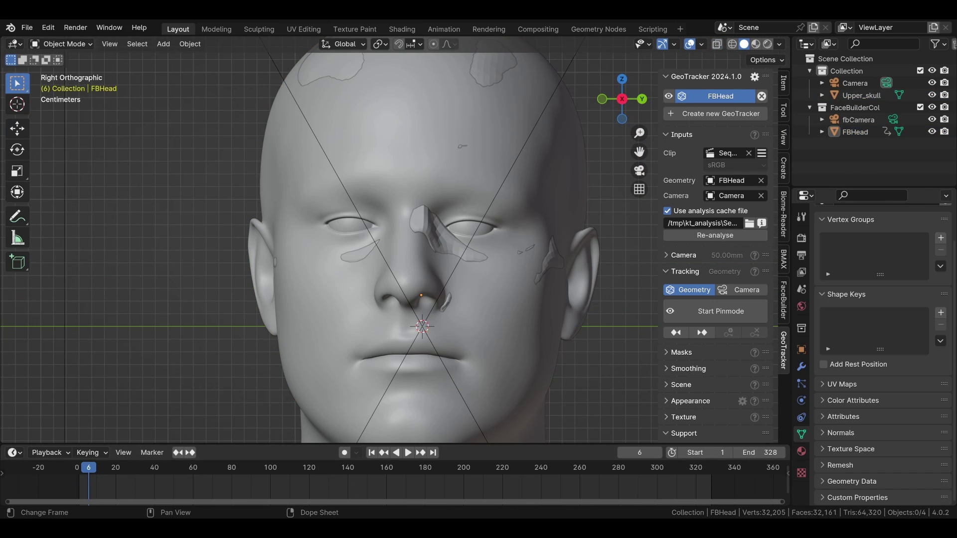
Adjust the upper skull's depth along X inside the head and apply Shade Auto Smooth to it.
left_click(439, 235)
key("KP_1")
key("g")
key("x")
right_click(400, 256)
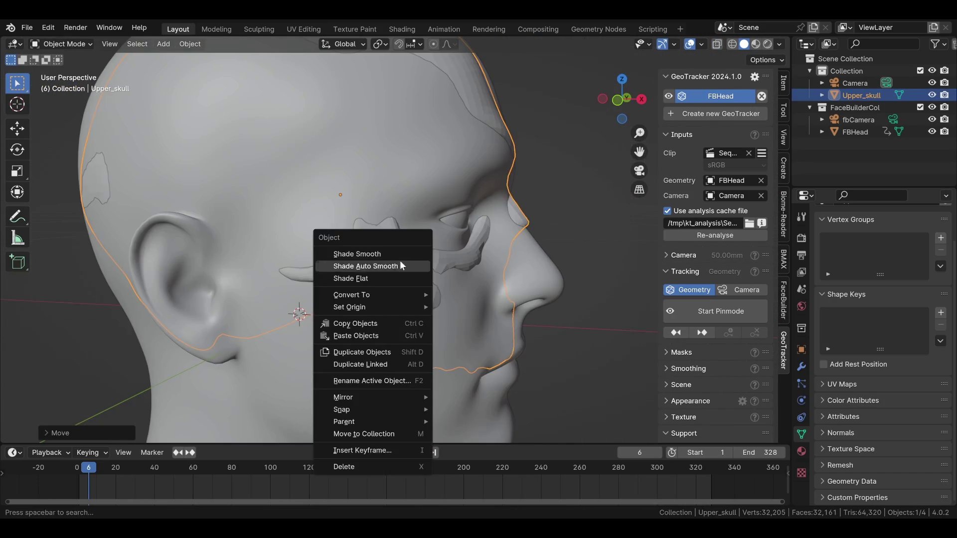
left_click(401, 261)
Isolate the upper skull and delete a strip of its faces across the nose bridge and alongside the nasal opening.
key("slash")
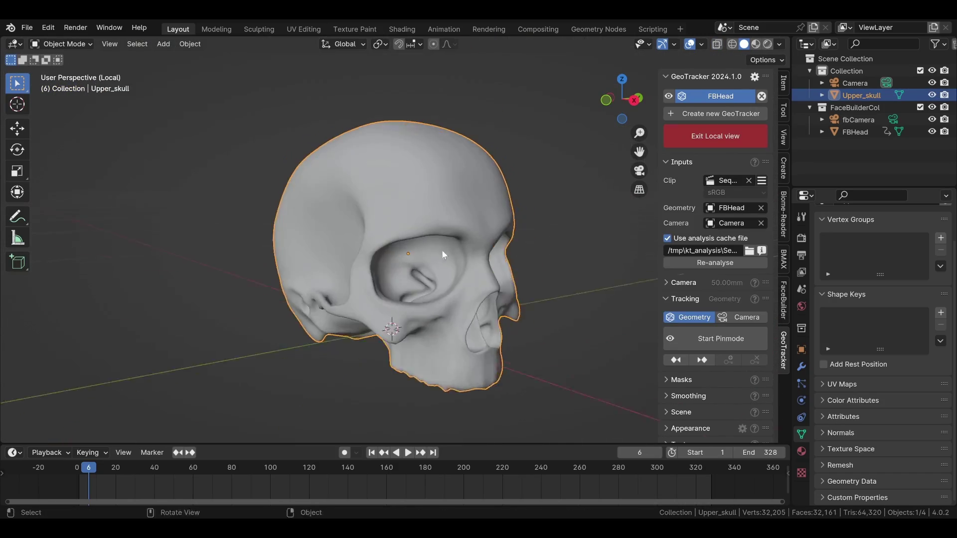
scroll(501, 304, "up", 4)
key("Tab")
key("3")
left_click(435, 230)
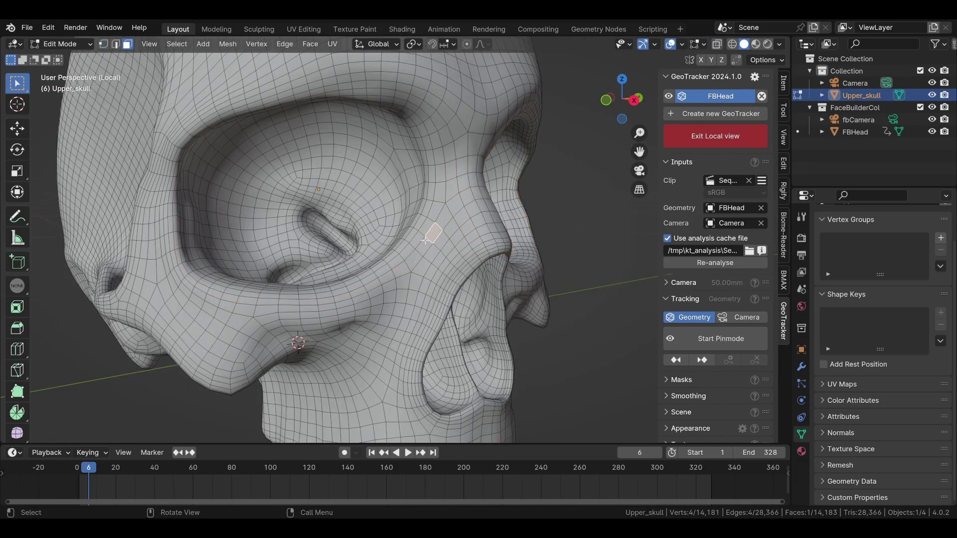
middle_click_drag(435, 235, 327, 242)
middle_click_drag(501, 292, 588, 282)
left_click(508, 284, "ctrl")
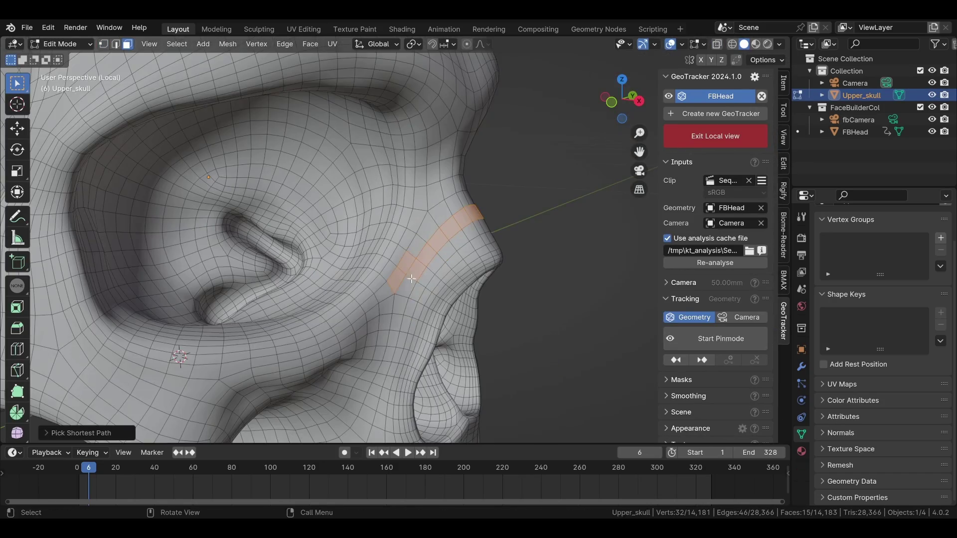
left_click(406, 279)
middle_click_drag(439, 279, 594, 291)
left_click(451, 270, "ctrl")
key("x")
left_click(548, 322)
Delete further face strips beside and beneath the nasal opening to detach it completely from the surrounding skull.
middle_click_drag(548, 322, 438, 305)
key("x")
left_click(395, 199)
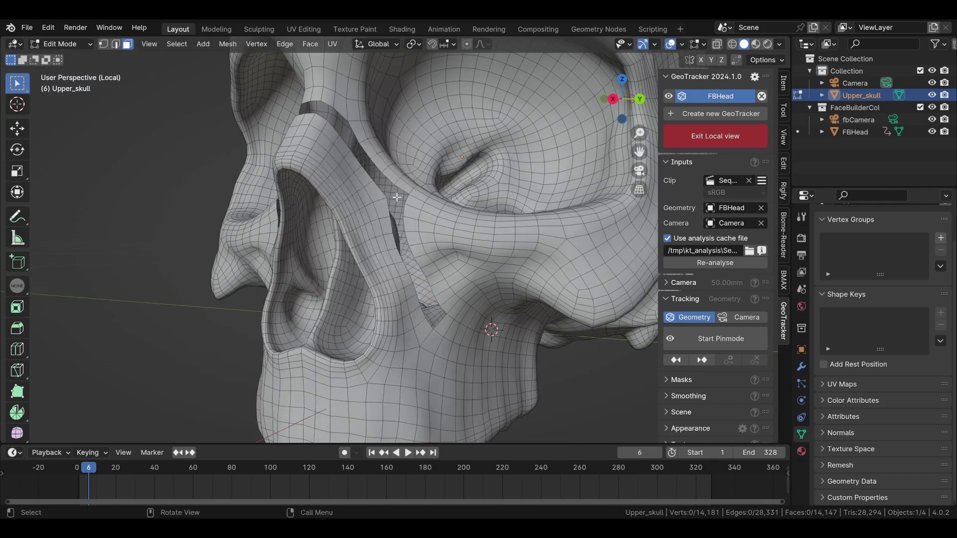
middle_click_drag(528, 294, 504, 294)
left_click(573, 226)
left_click(598, 299, "ctrl")
middle_click_drag(649, 301, 358, 319)
key("x")
left_click(351, 335)
Select all linked faces of the surrounding skull and delete them, keeping only the nasal piece.
key("l")
key("x")
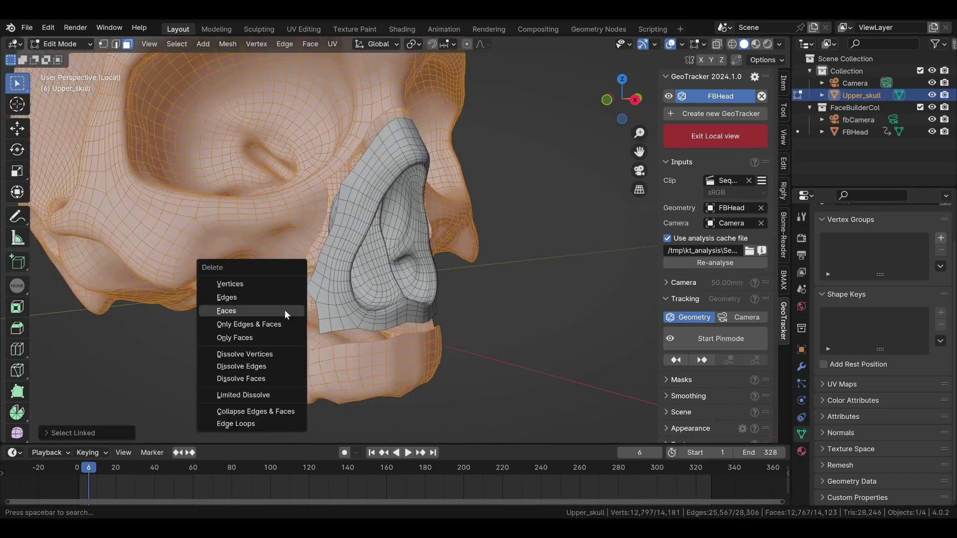
left_click(284, 311)
Return to the full scene in Object Mode and shift the nasal piece along Y to centre it on the head's nose.
key("slash")
middle_click_drag(387, 258, 259, 251)
key("Tab")
key("KP_3")
key("g")
key("y")
left_click(612, 234)
Reset the nasal piece's origin, rotate it about -7° in the front view and shift it to follow the nose profile.
key("KP_1")
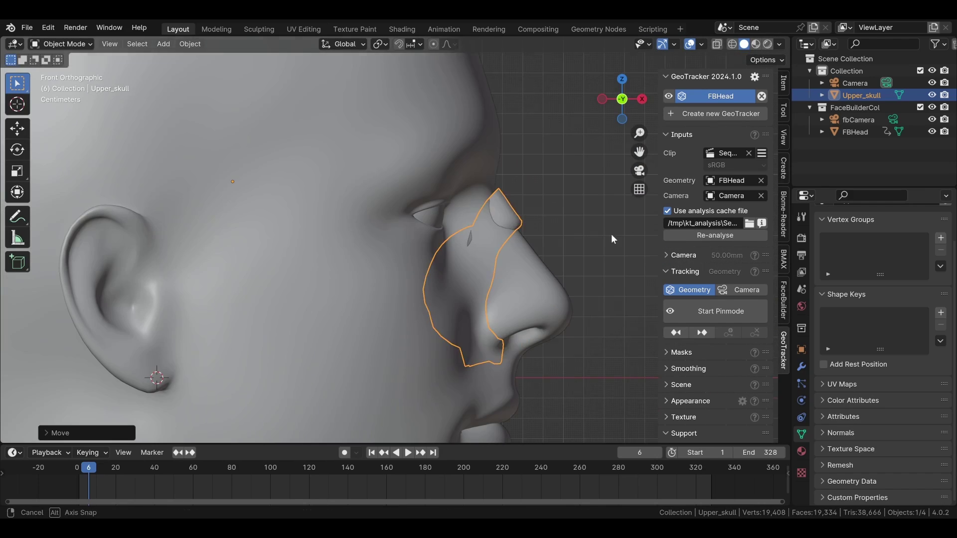
key("r")
right_click(611, 234)
key("r")
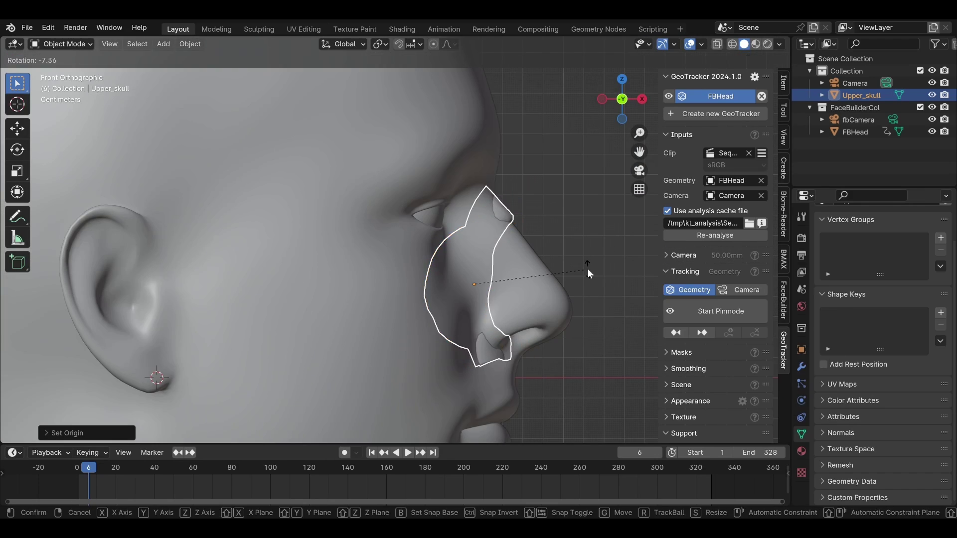
left_click(588, 269)
key("g")
left_click(593, 273)
key("KP_3")
key("KP_1")
left_click(588, 274)
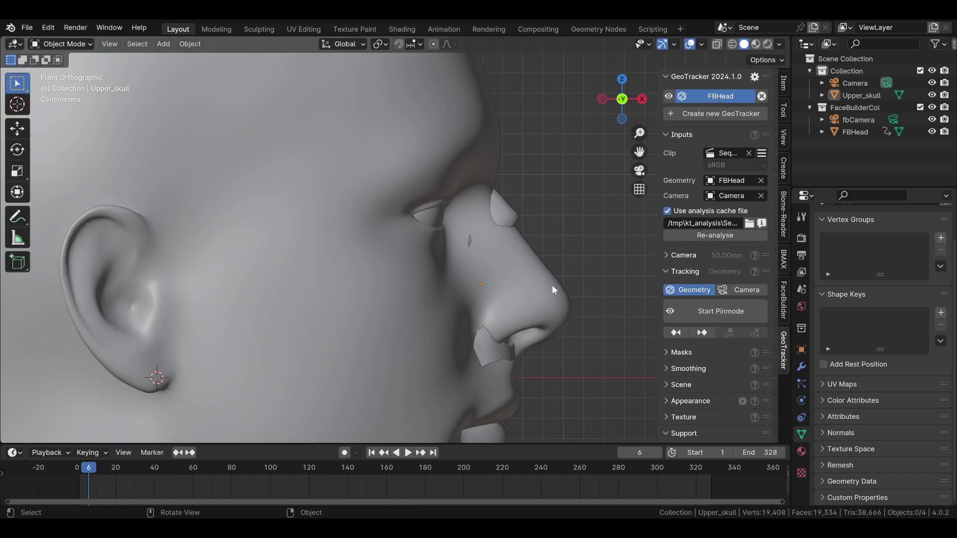
left_click(552, 285)
middle_click_drag(531, 298, 462, 262, "shift")
left_click(782, 297)
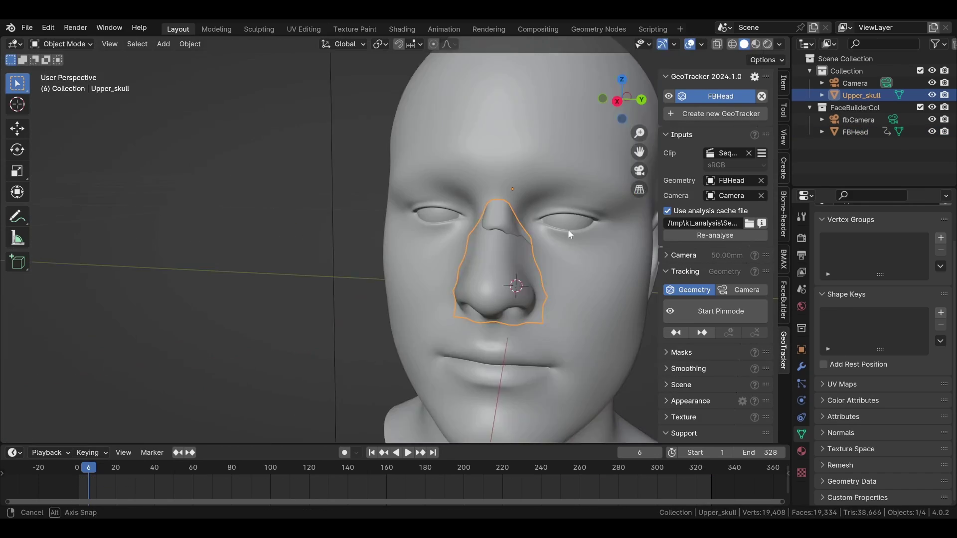
Move the nasal piece sideways until it sits centred on the nose when facing the head.
scroll(567, 229, "up", 2)
key("g")
left_click(504, 232)
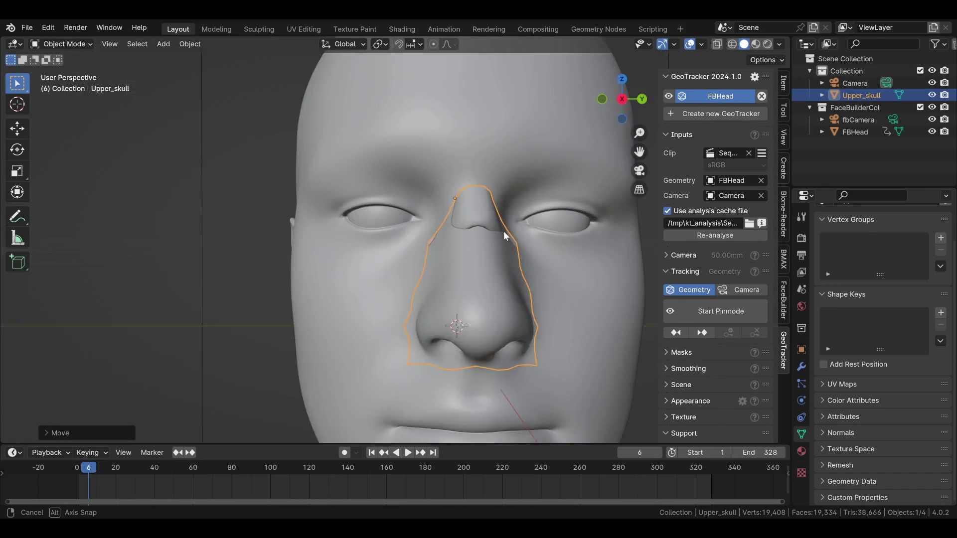
Set the nasal piece's origin again, tilt it in the front view and move it along X to fit the profile.
key("KP_1")
key("F3")
left_click(583, 302)
key("r")
left_click(588, 269)
key("g")
key("x")
left_click(594, 273)
Select the FBHead model and change its FaceBuilder topology to mid poly.
left_click(552, 286)
middle_click_drag(530, 298, 462, 263, "shift")
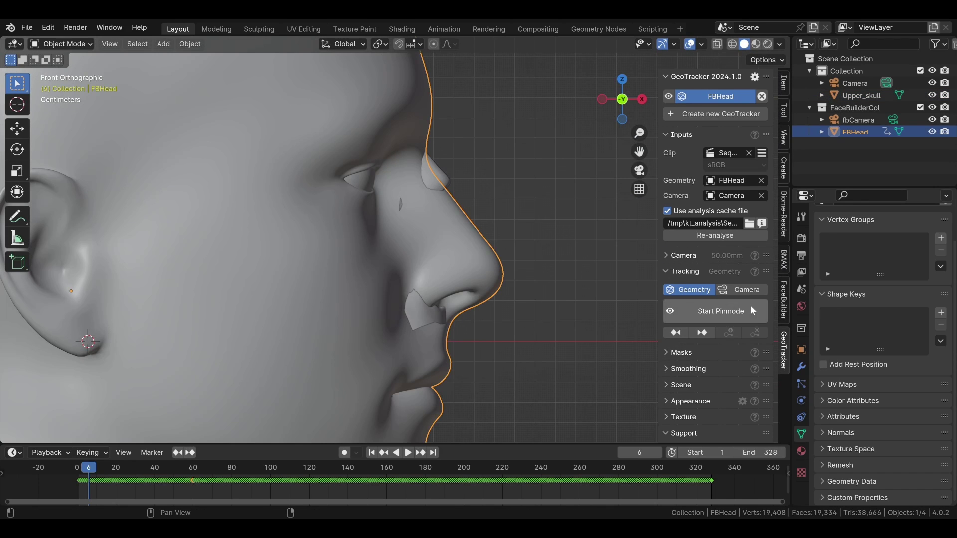
left_click(783, 299)
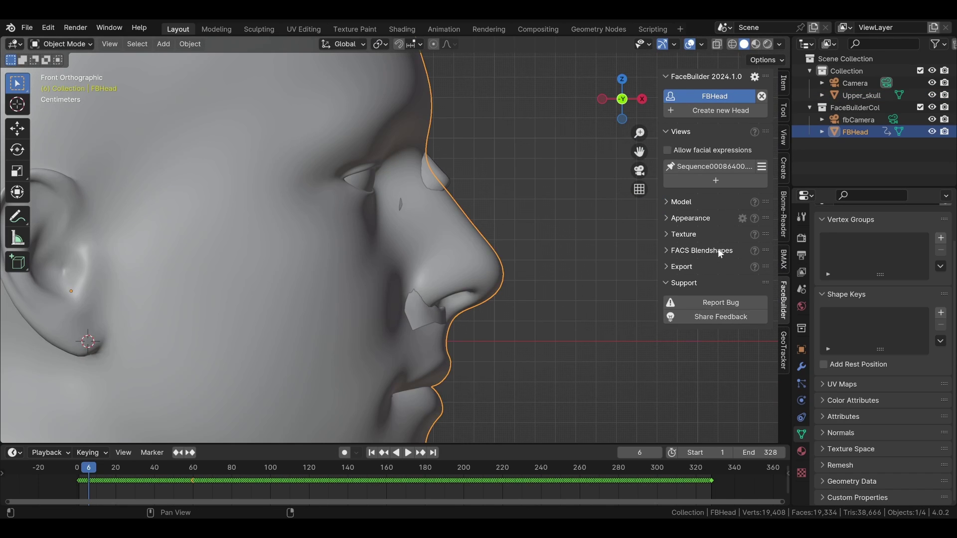
left_click(666, 202)
left_click(736, 221)
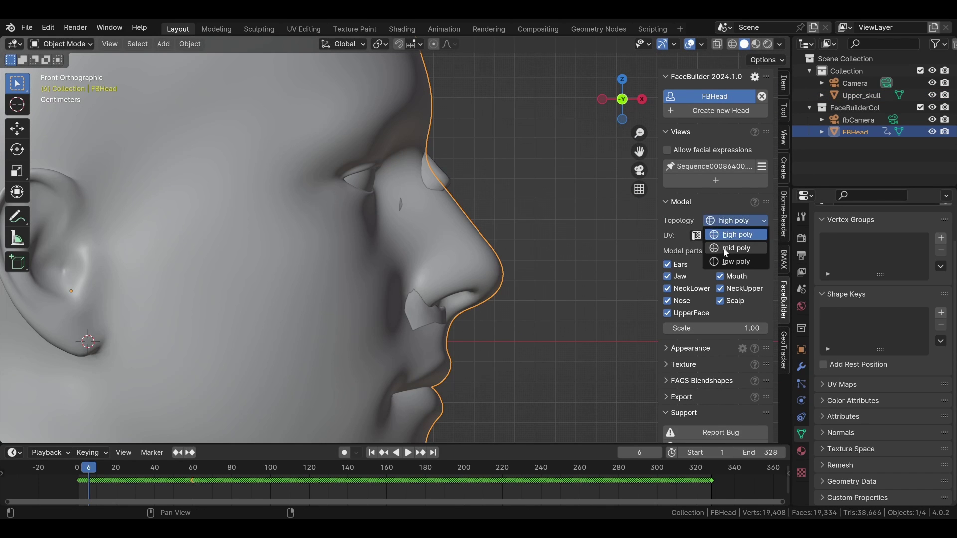
left_click(723, 247)
Disable the Nose, Ears, Eyes, Mouth, NeckUpper, Scalp and NeckLower model parts, keeping only Jaw and UpperFace.
left_click(667, 301)
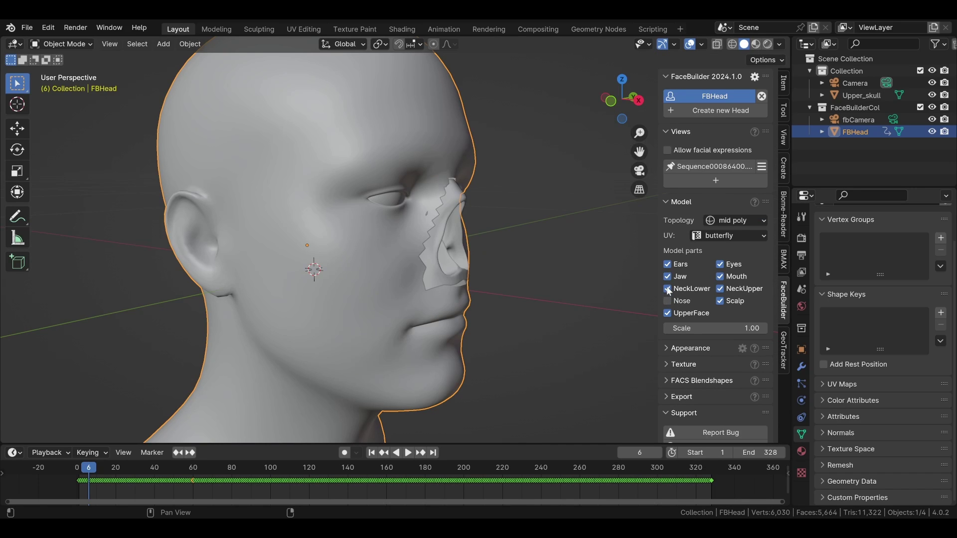
left_click(668, 265)
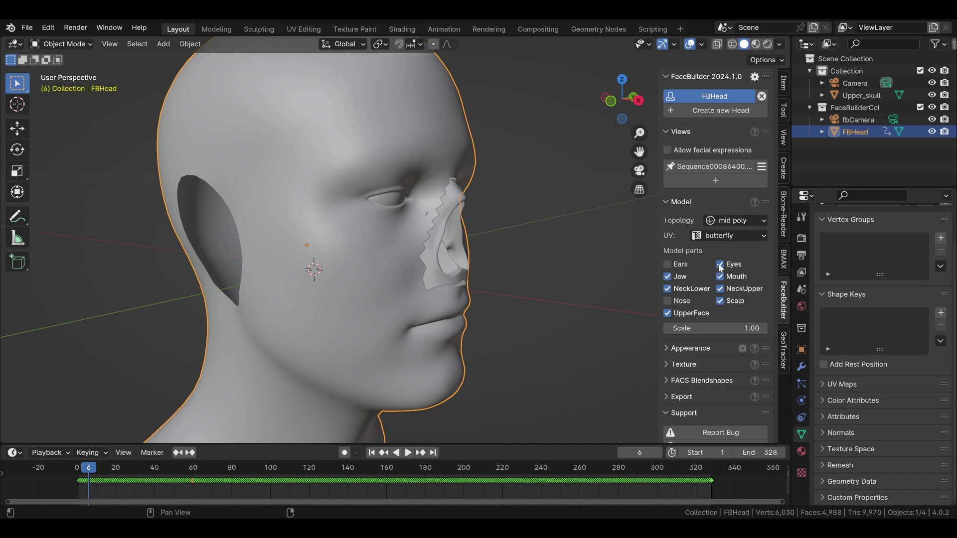
left_click(721, 289)
left_click(721, 301)
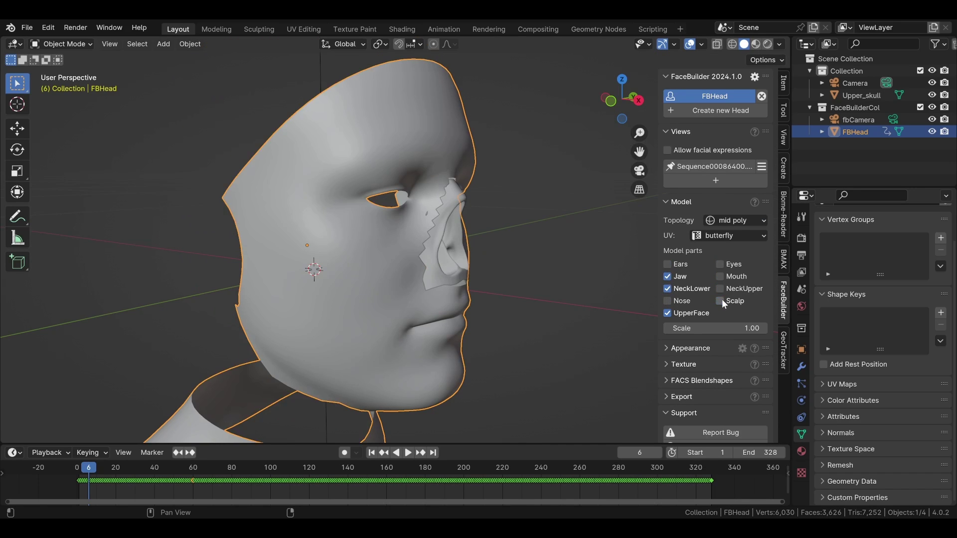
left_click(668, 289)
scroll(490, 280, "down", 3)
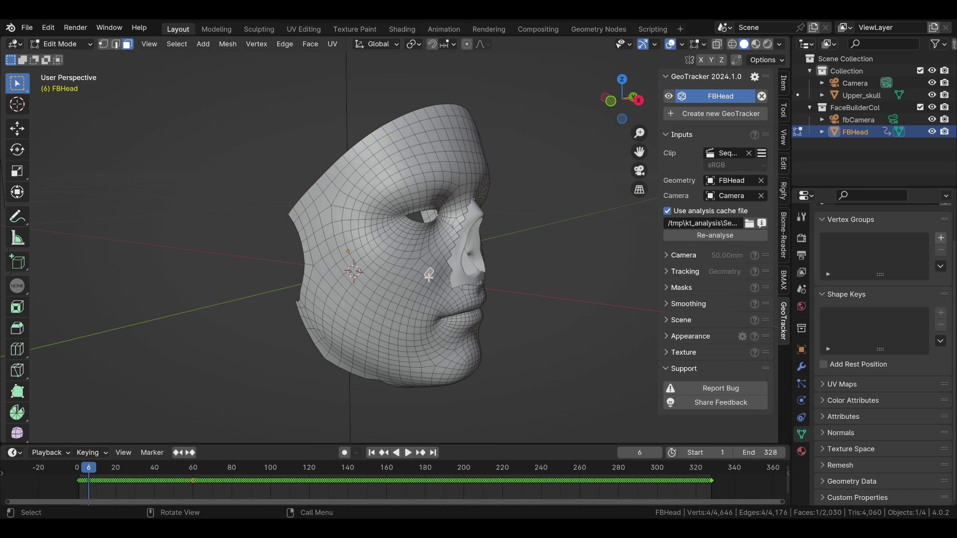
Duplicate the entire linked face mesh in place and separate the copy into its own object.
key("ctrl+l")
key("shift+d")
key("Escape")
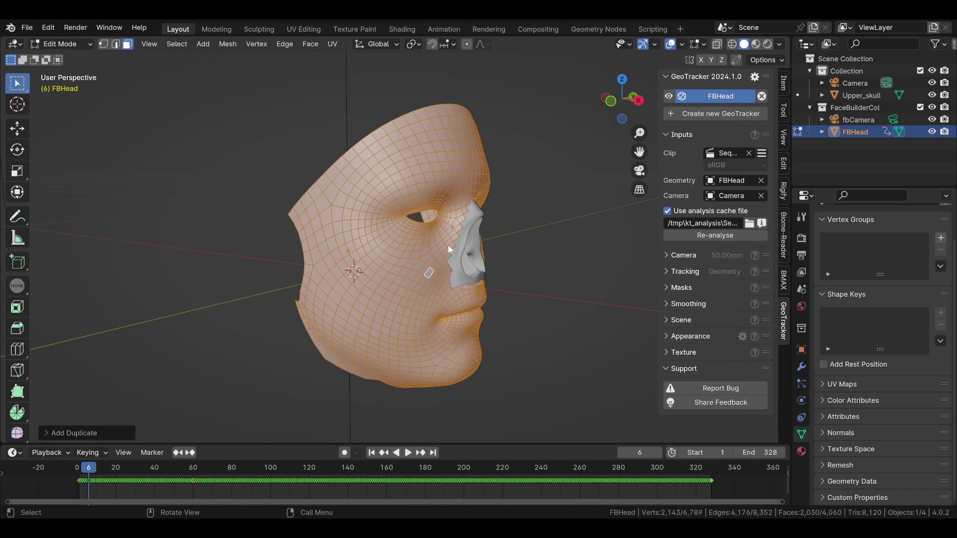
key("p")
left_click(447, 244)
key("Tab")
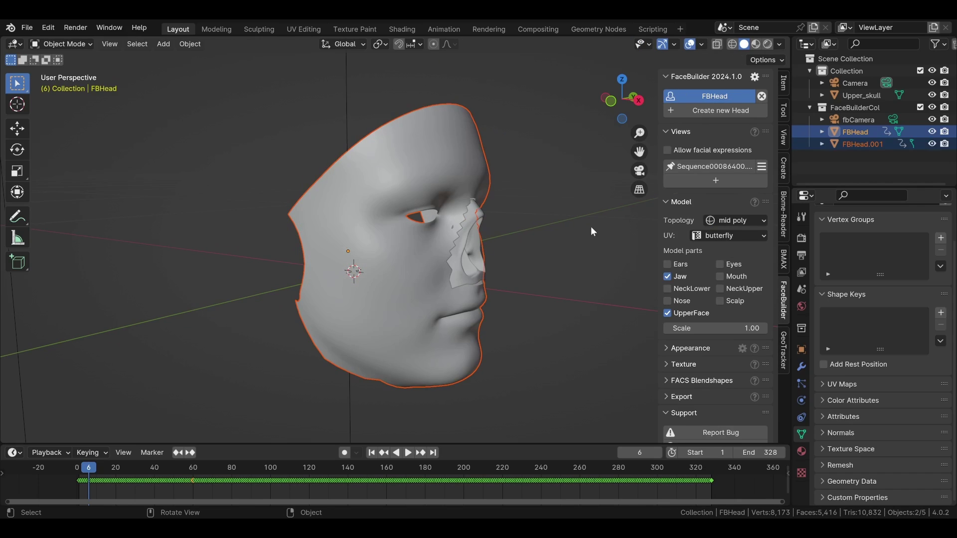
Rename the separated head copy as face.
left_click(878, 146)
double_click(872, 146)
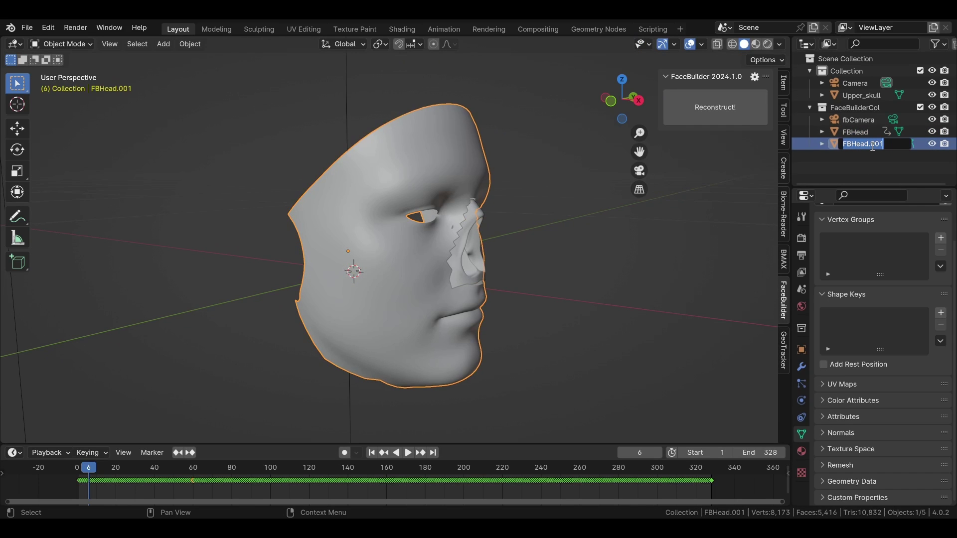
type("face")
key("Return")
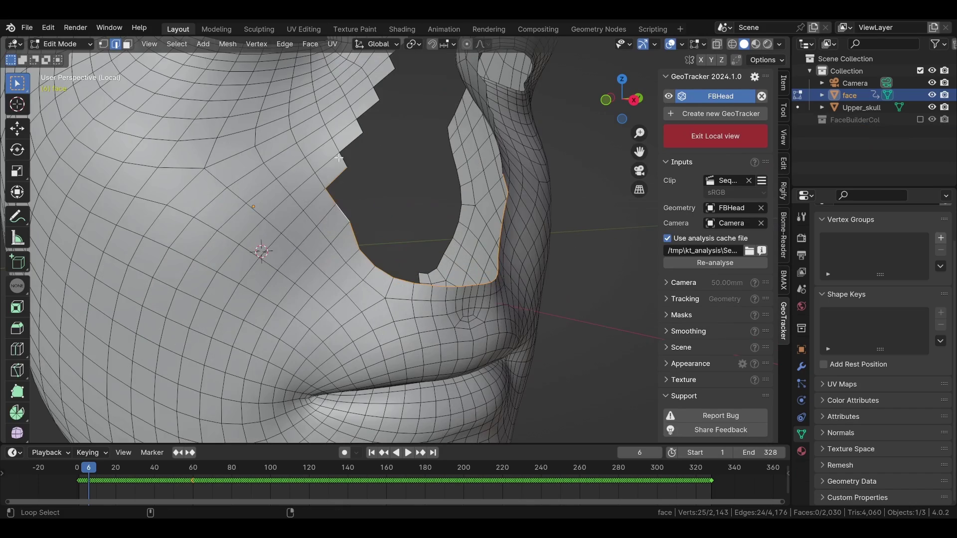
Select the jagged boundary edges around the face's nose hole and smooth them with LoopTools Relax.
left_click(339, 157, "alt+shift")
scroll(339, 157, "down", 4)
middle_click_drag(339, 158, 351, 188, "shift")
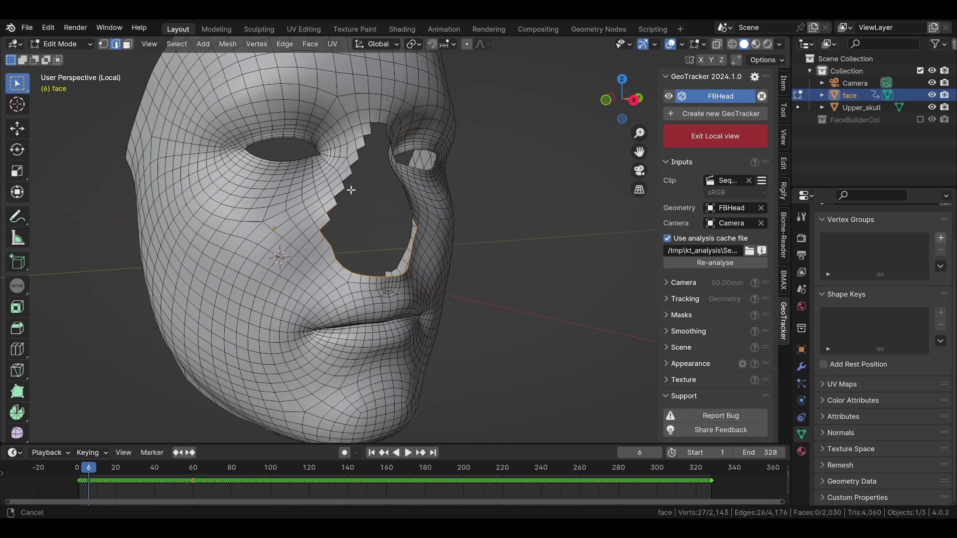
scroll(344, 187, "up", 3)
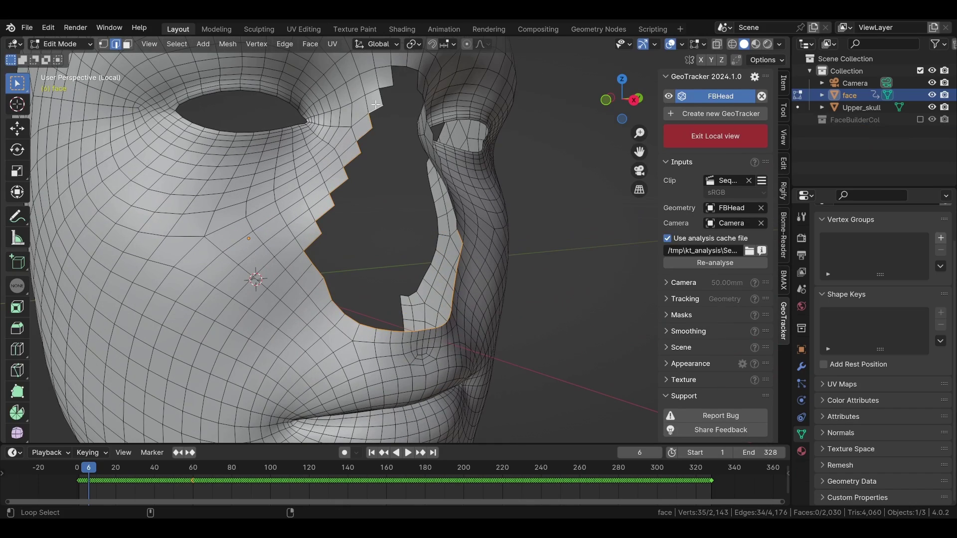
left_click(397, 65, "alt+shift")
scroll(397, 65, "down", 5)
scroll(420, 113, "up", 5)
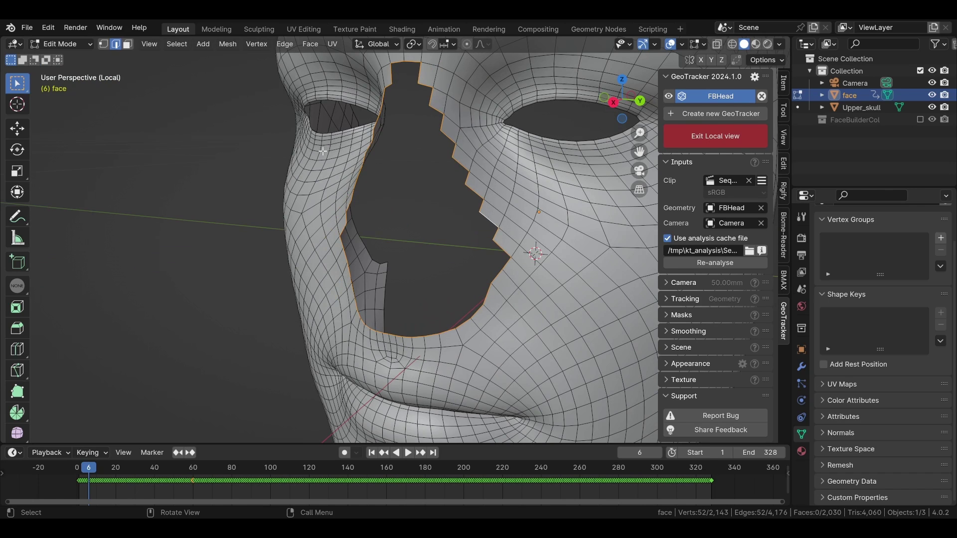
key("ctrl+e")
mouse_move(330, 132)
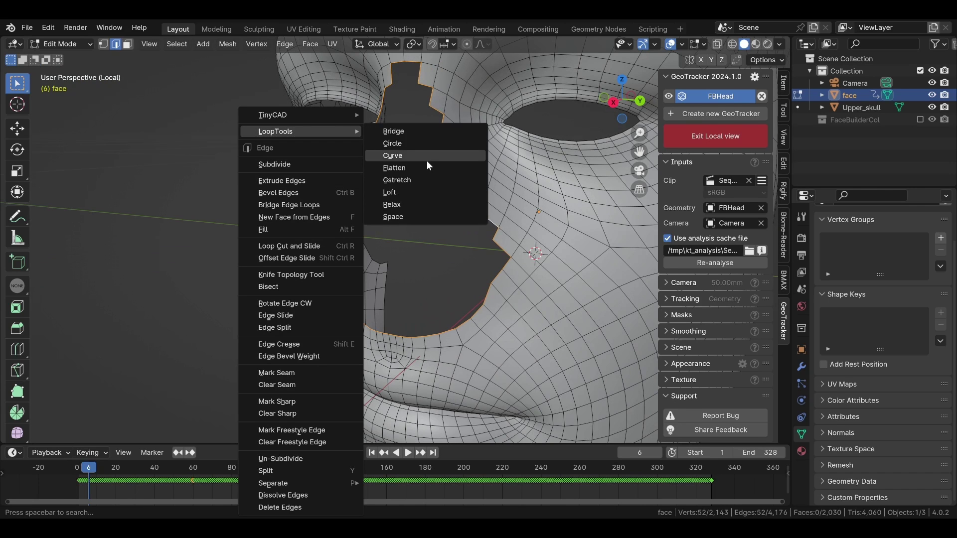
left_click(402, 205)
mouse_move(409, 206)
middle_mouse_down()
mouse_move(507, 203)
mouse_move(485, 197)
mouse_move(407, 225)
middle_mouse_up()
scroll(485, 196, "down", 6)
key("Tab")
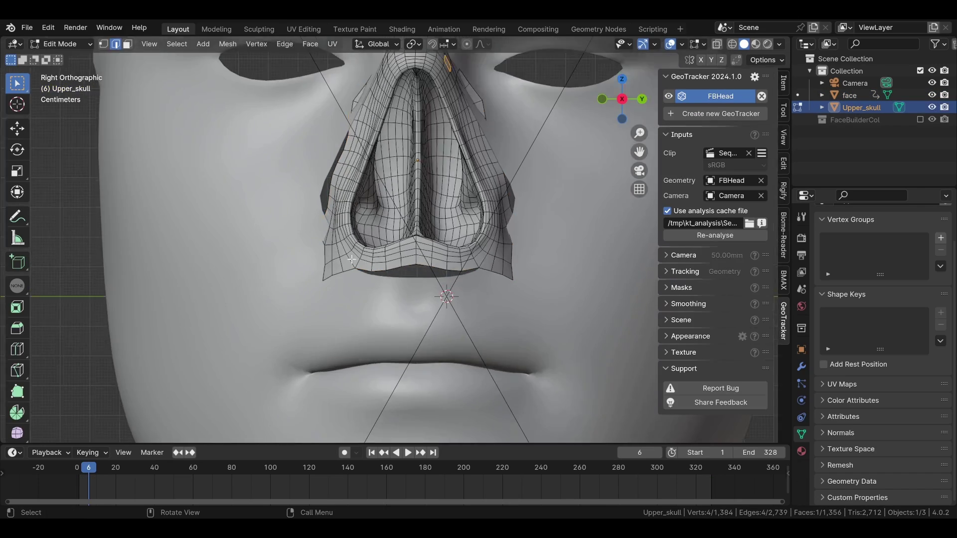
Delete the outermost face loops along both sides of the nasal piece so it fits within the face's nose hole.
scroll(352, 259, "up", 3)
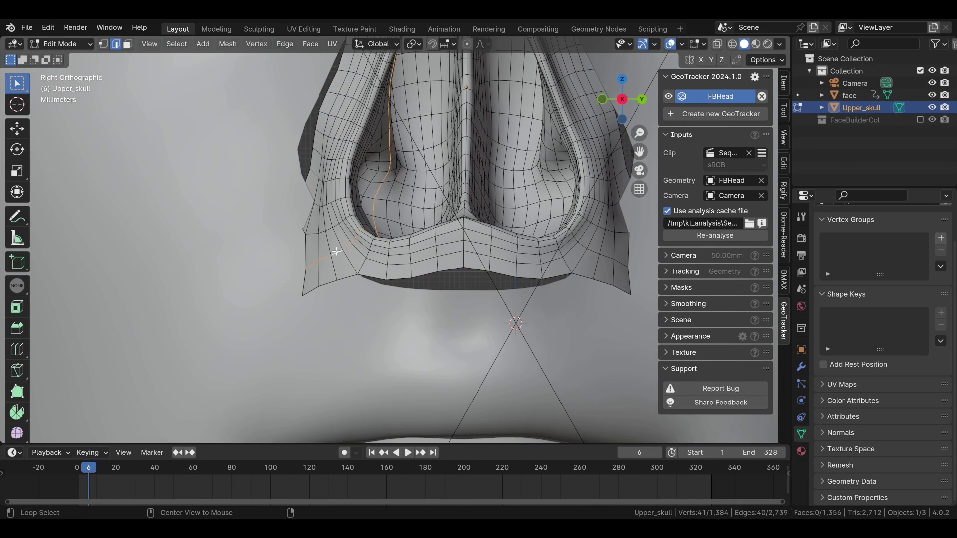
key("3")
left_click(344, 260, "alt")
left_click(329, 260, "alt+shift")
left_click(314, 261, "alt+shift")
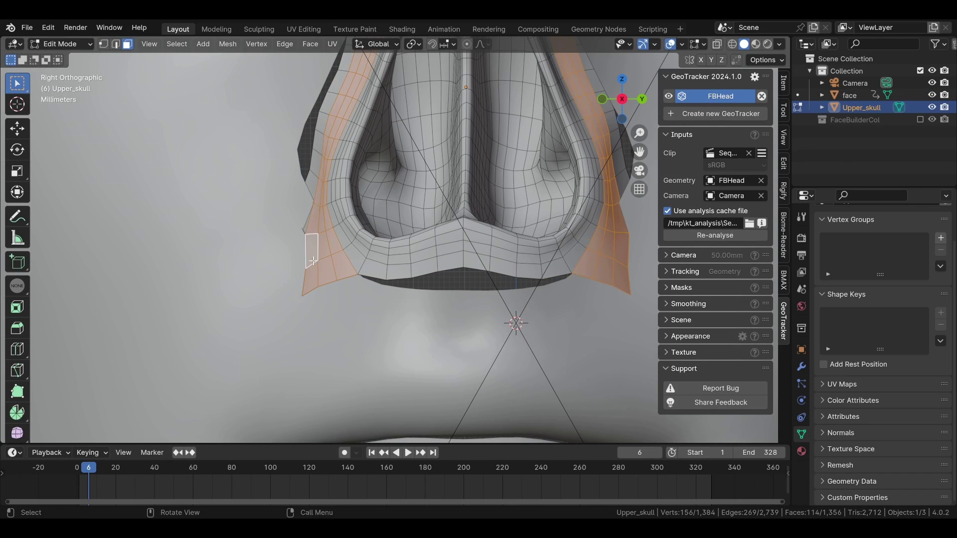
key("x")
left_click(316, 180)
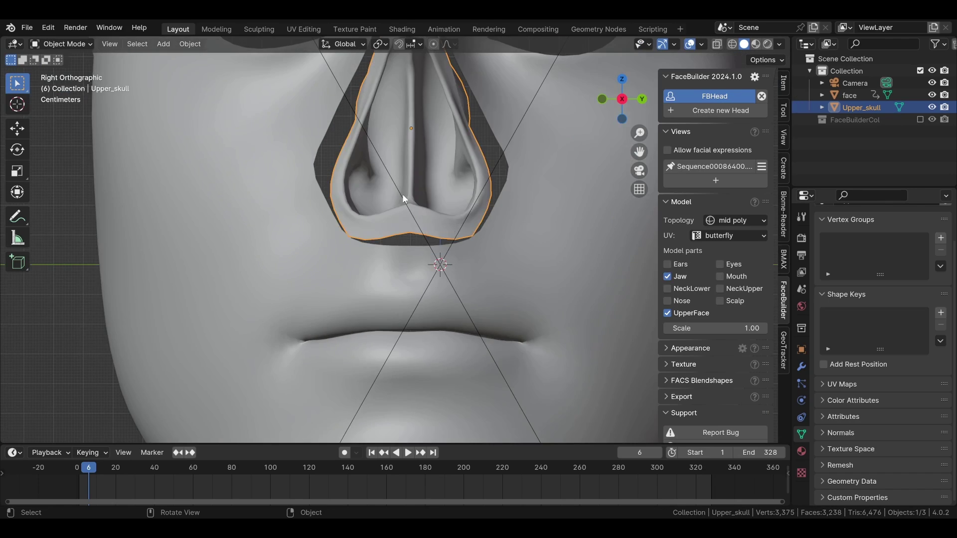
Join the nasal piece with the face mesh into the single face object.
middle_click_drag(402, 193, 394, 169)
scroll(398, 166, "up", 3)
scroll(399, 152, "up", 2)
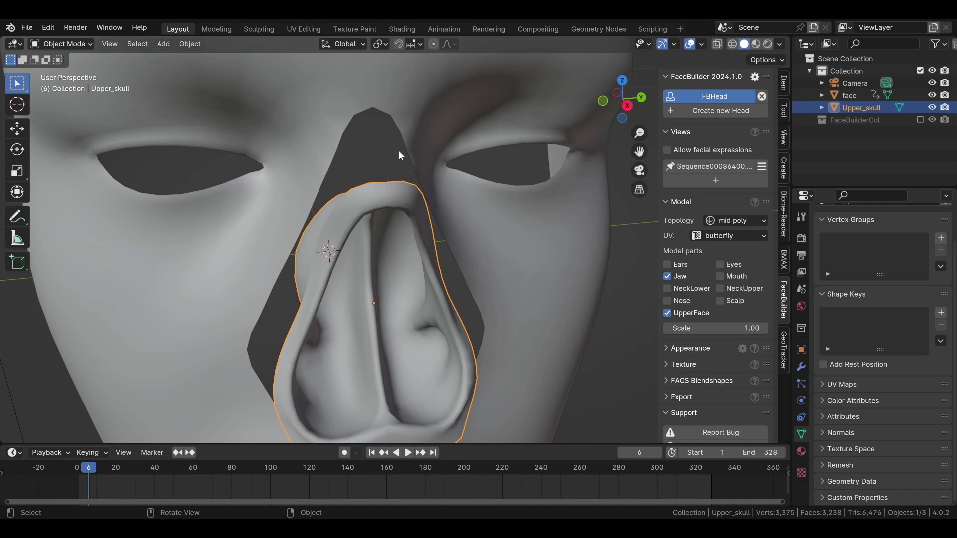
key("Delete")
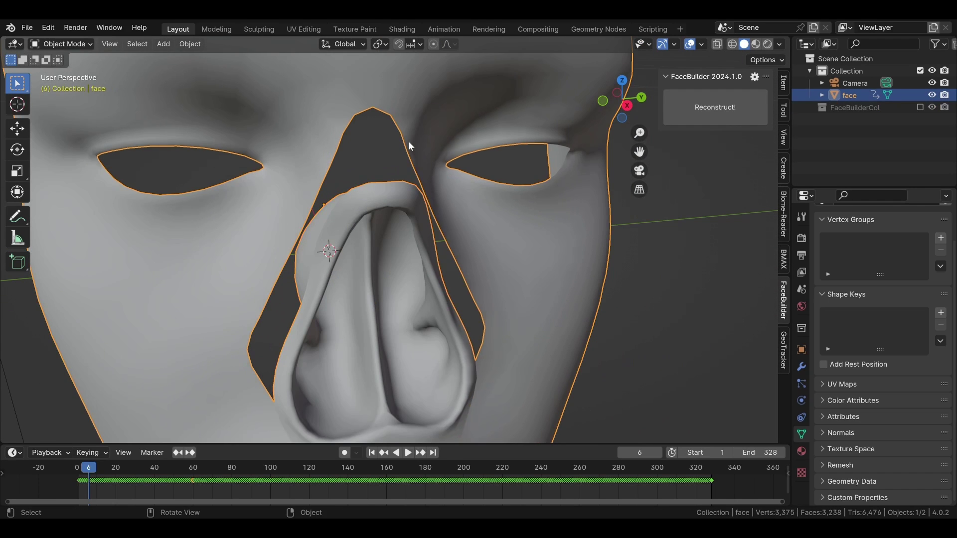
Fill the gap between the nose hole's rim and the nasal piece with faces over the bridge and down one side.
key("Tab")
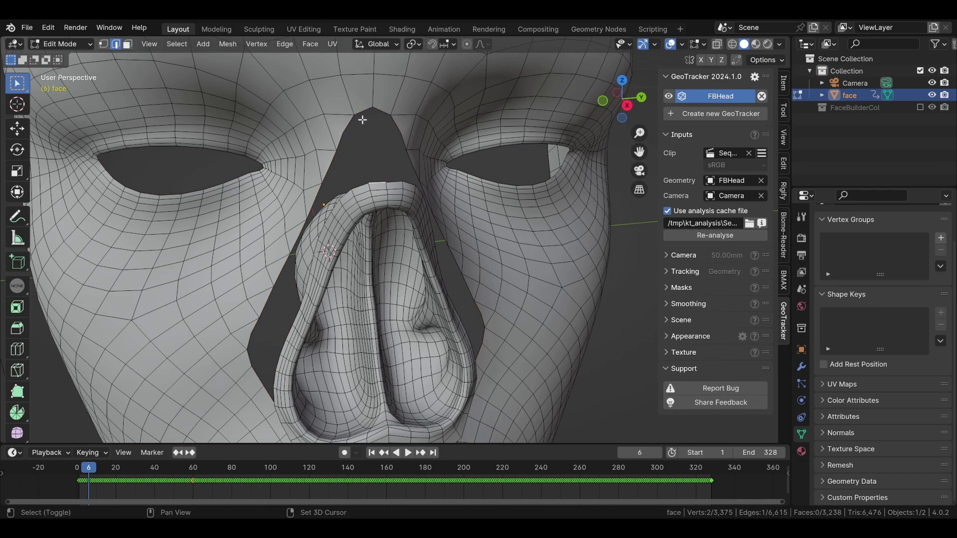
middle_click_drag(464, 230, 406, 219)
key("f")
key("f")
key("f")
key("f")
key("f")
key("f")
key("f")
key("f")
key("f")
key("f")
key("f")
key("f")
key("f")
key("f")
key("f")
key("f")
key("f")
key("f")
key("f")
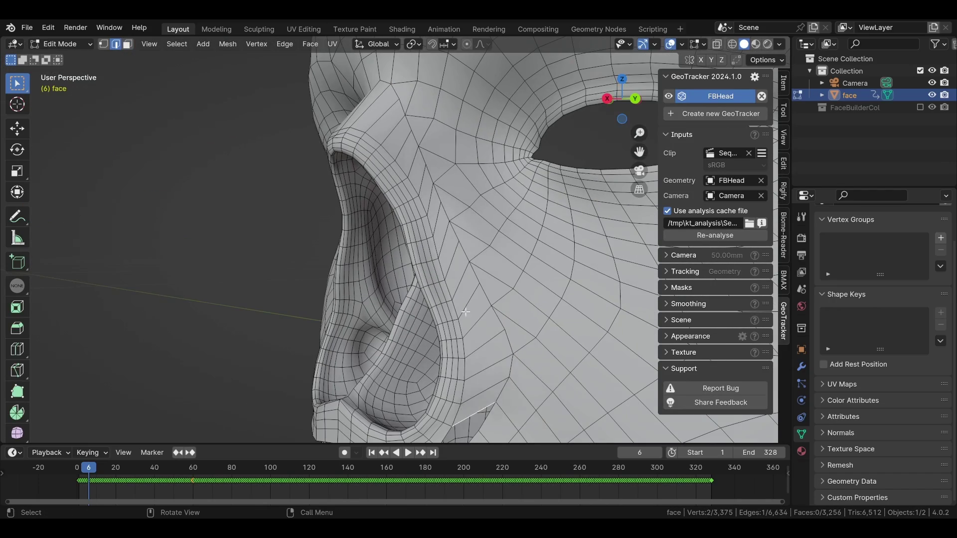
Continue filling faces down that side to the lower corner of the nasal piece.
middle_click_drag(503, 295, 450, 276)
key("f")
key("f")
key("f")
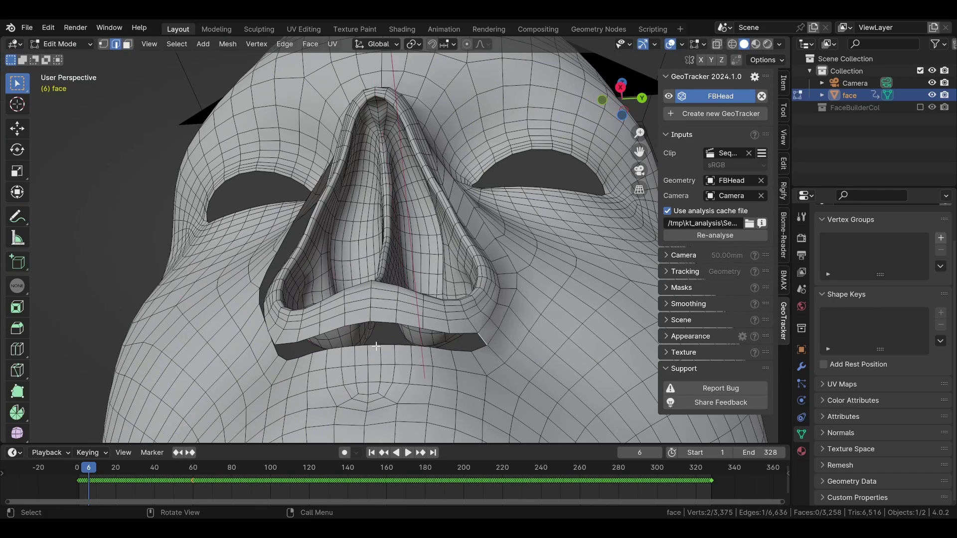
Try filling the gap beneath the nasal piece with faces.
key("f")
middle_click_drag(376, 346, 385, 330)
key("ctrl+z")
key("ctrl+z")
key("ctrl+z")
Dissolve the row of vertices along the lower edge of the nasal piece.
middle_click_drag(464, 352, 374, 364)
key("x")
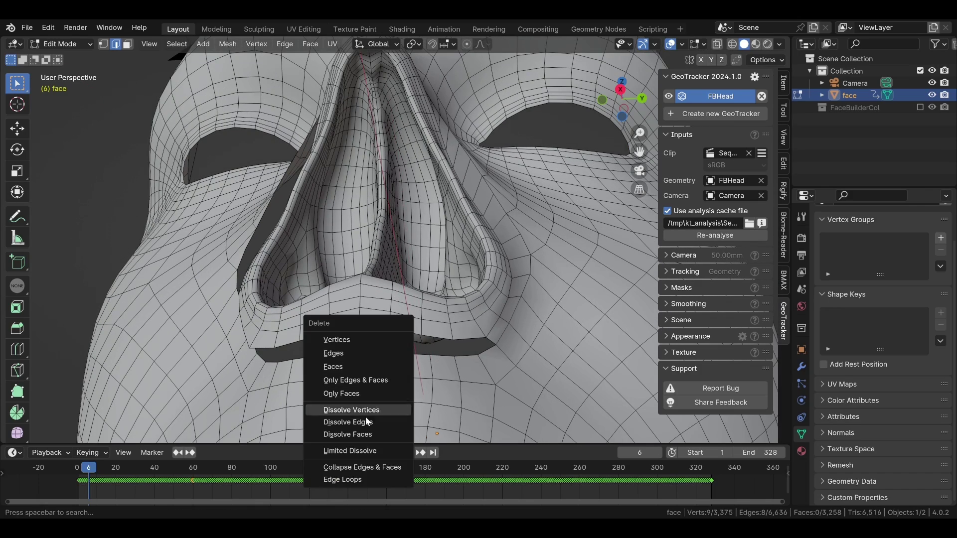
left_click(366, 412)
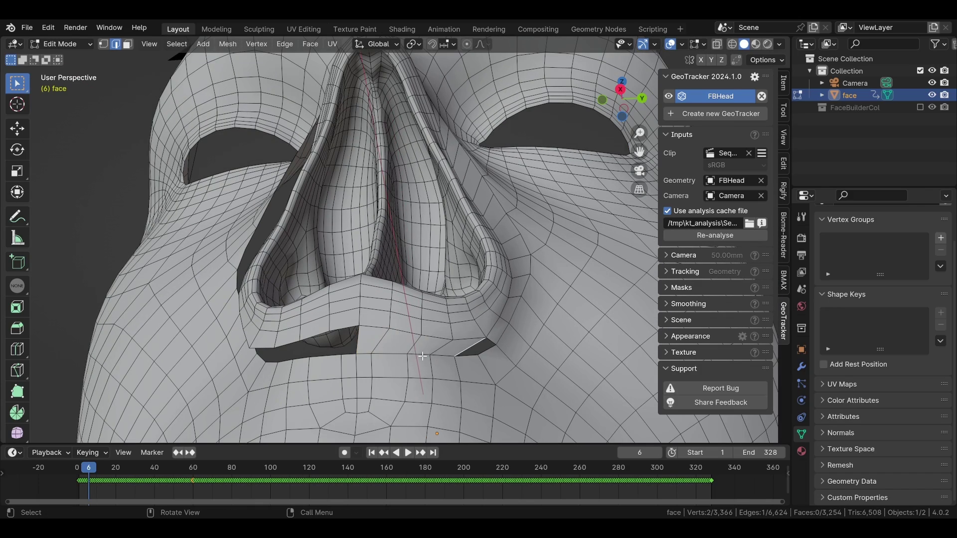
Bridge the gap beneath the nasal piece with faces down to the upper lip's rim.
key("f")
mouse_move(476, 357)
middle_mouse_down()
mouse_move(433, 359)
mouse_move(494, 361)
middle_mouse_up()
left_click(336, 357)
key("f")
key("f")
key("f")
key("f")
key("f")
key("f")
key("f")
key("f")
key("f")
key("f")
key("f")
Close the gap up the nasal piece's remaining open side with faces, and merge the stray vertices at its lower corner.
middle_click_drag(269, 310, 336, 224)
key("f")
key("f")
key("f")
scroll(342, 177, "down", 3)
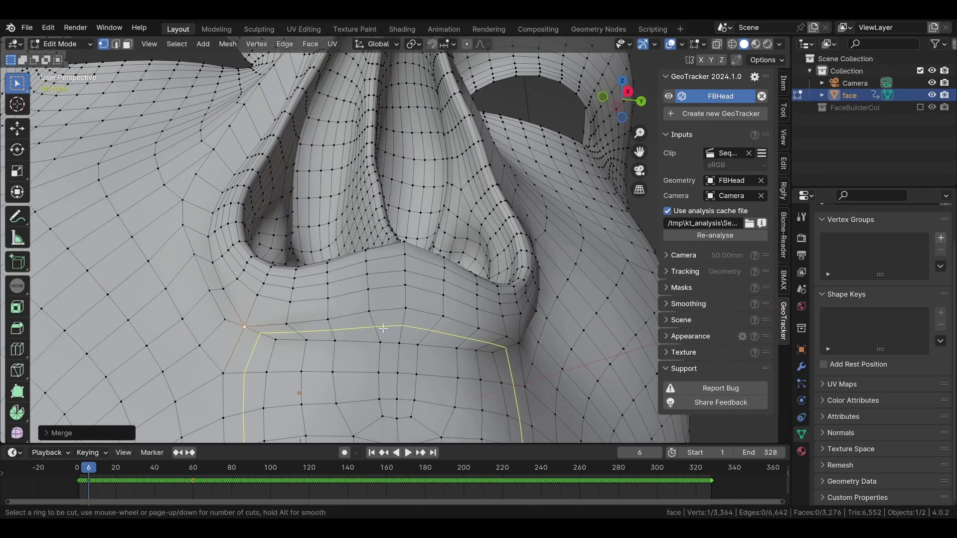
Add edge loops through the newly filled band around the nasal piece without sliding them, and check the shaded surface.
left_click(259, 306)
right_click(216, 265)
right_click(207, 203)
middle_click_drag(206, 203, 279, 249)
scroll(258, 226, "down", 4)
key("Tab")
middle_click_drag(224, 219, 394, 239)
key("Tab")
key("Tab")
Smooth the seam around the nasal cavity with the Smooth sculpt brush at 247 px radius, and play the shot through the camera.
left_click(79, 44)
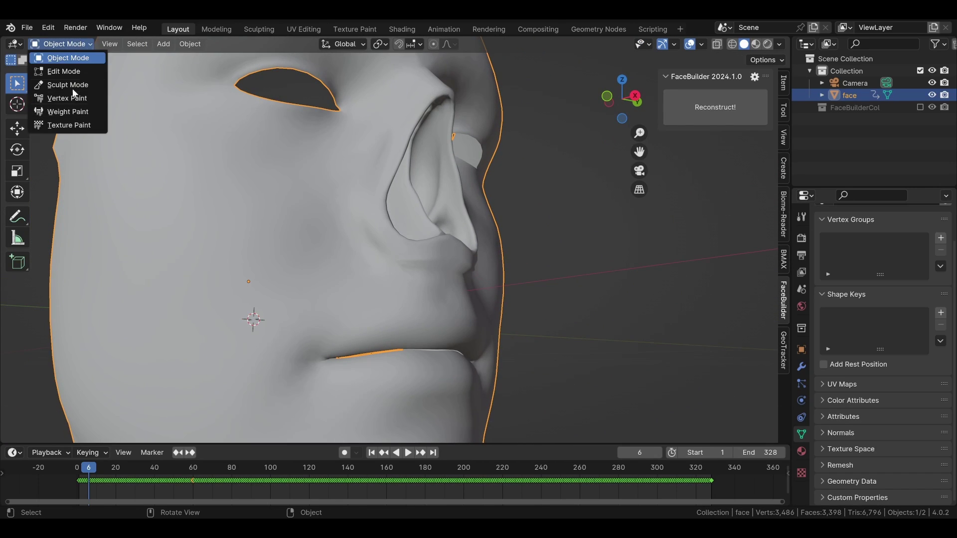
left_click(72, 86)
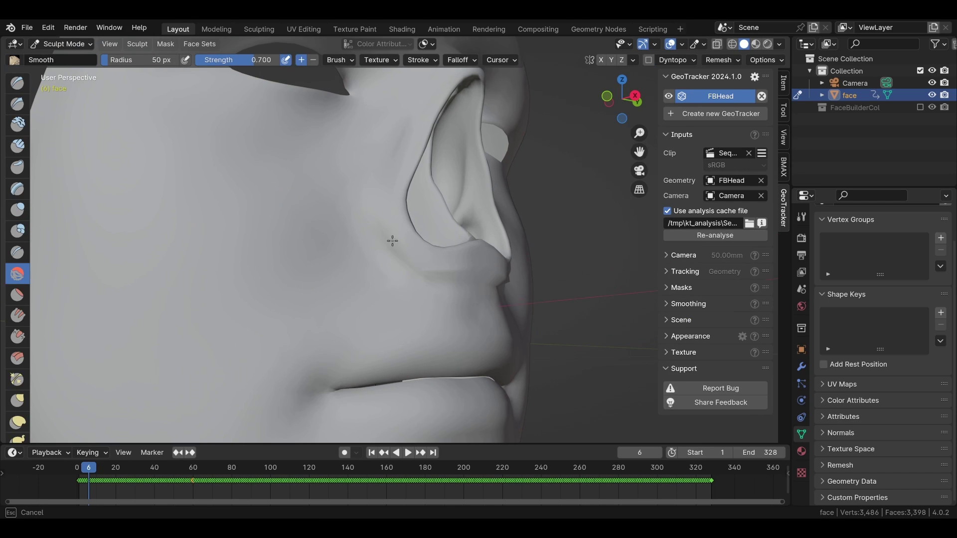
mouse_move(443, 273)
middle_mouse_down()
mouse_move(540, 269)
mouse_move(597, 226)
mouse_move(533, 154)
mouse_move(535, 214)
middle_mouse_up()
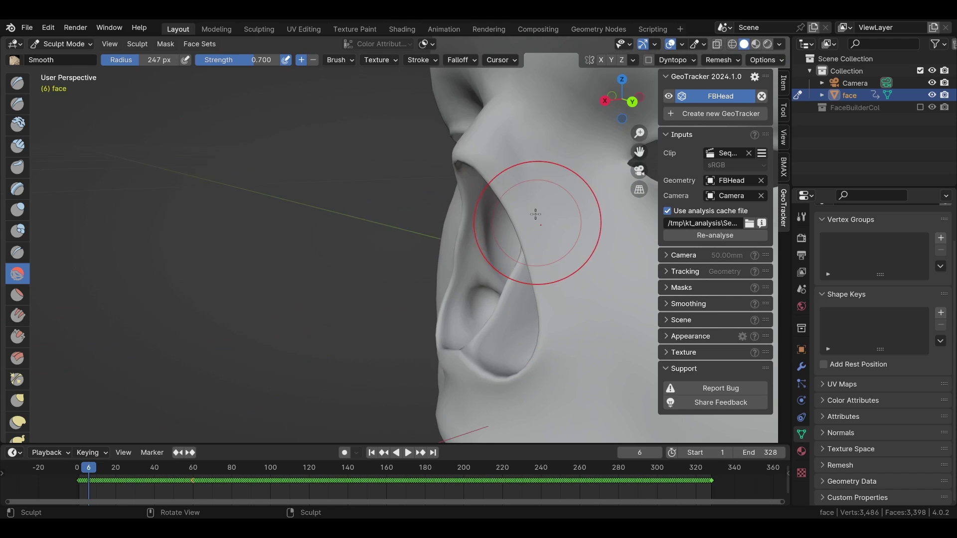
middle_click_drag(481, 133, 468, 149)
middle_click_drag(389, 233, 381, 278)
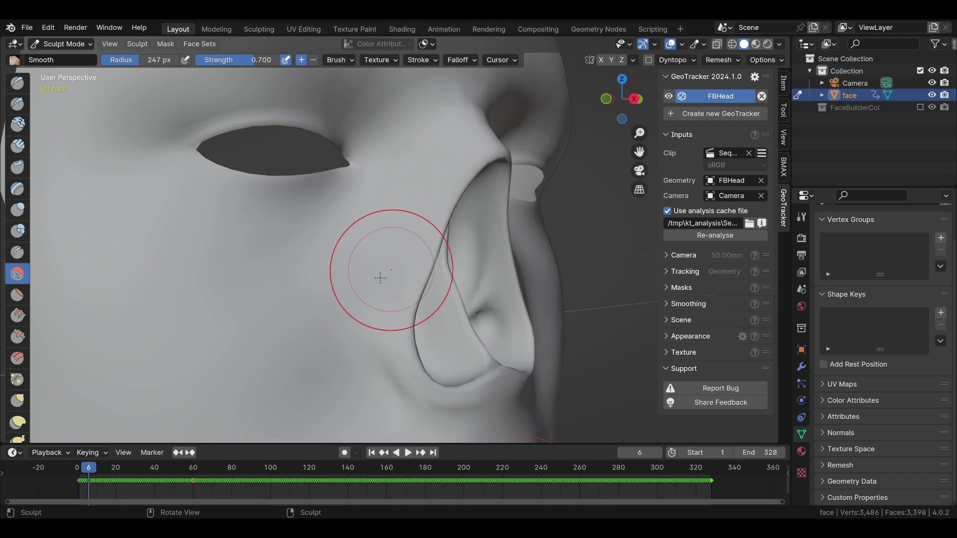
middle_click_drag(396, 374, 459, 240)
key("KP_0")
key("space")
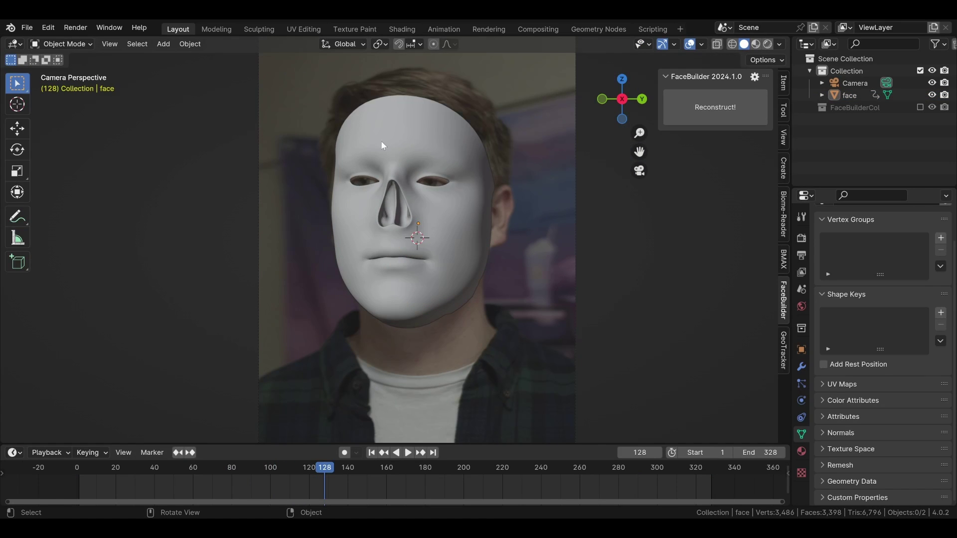
In the Shading workspace, add an Image Texture node with Sequence00086400.png.001 feeding the Base Color of the face's defaultMat material.
left_click(393, 30)
key("KP_0")
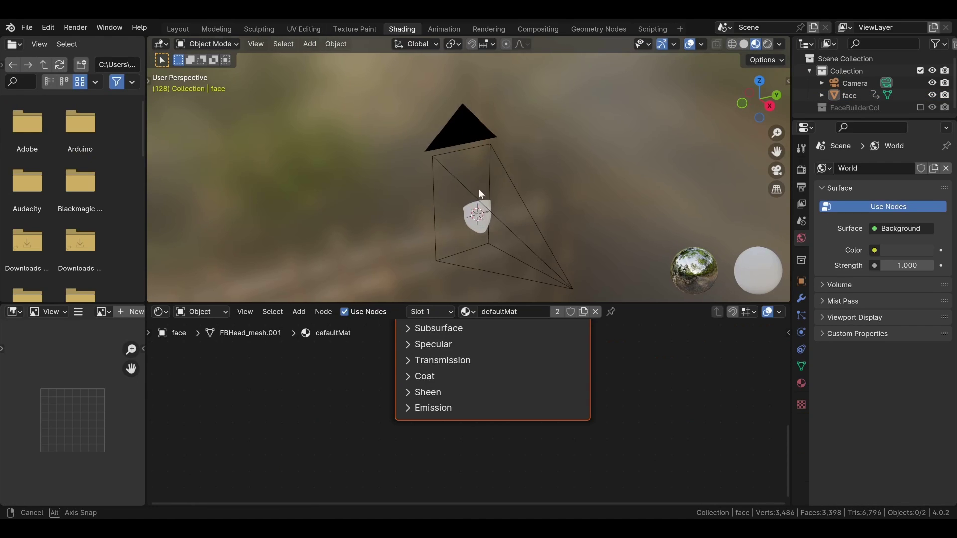
scroll(537, 438, "down", 3)
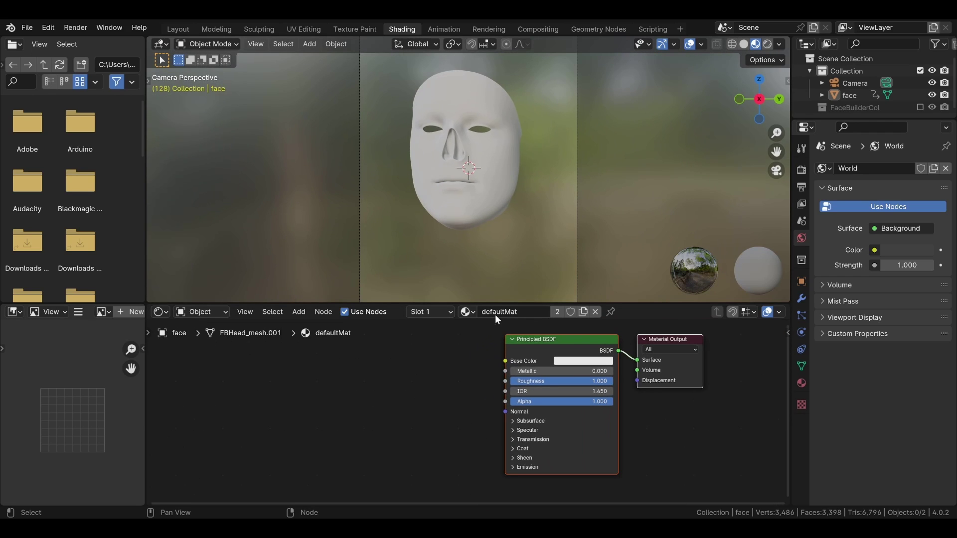
key("shift+a")
key("Return")
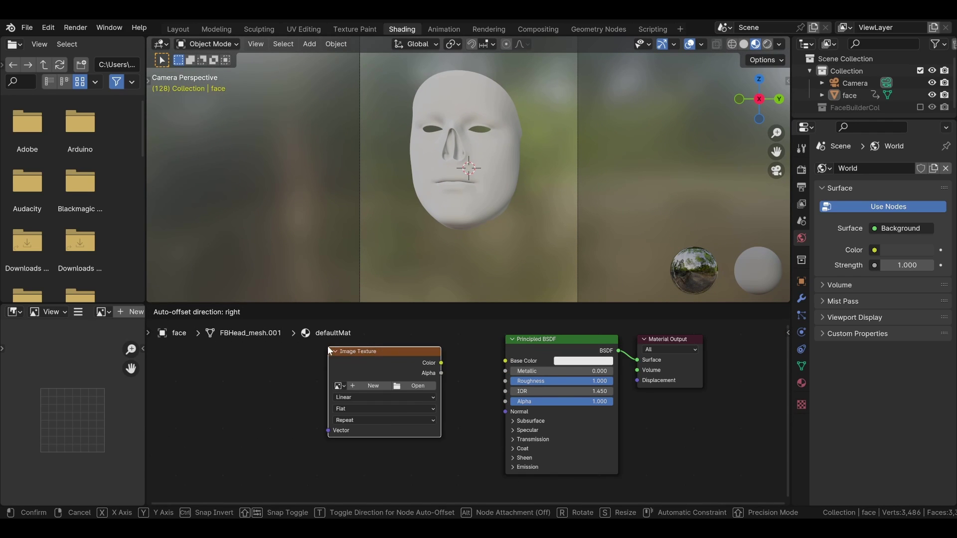
left_click(439, 366)
left_click(339, 385)
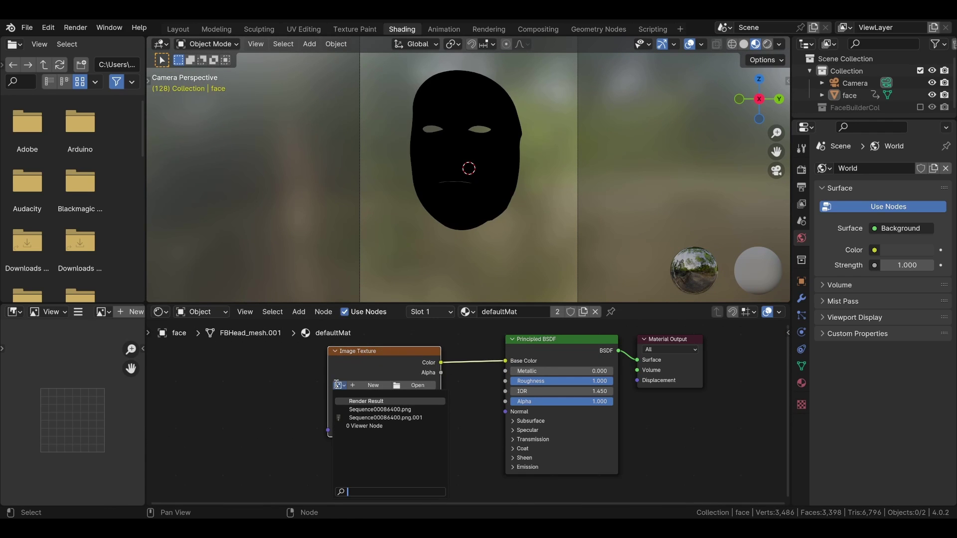
left_click(367, 418)
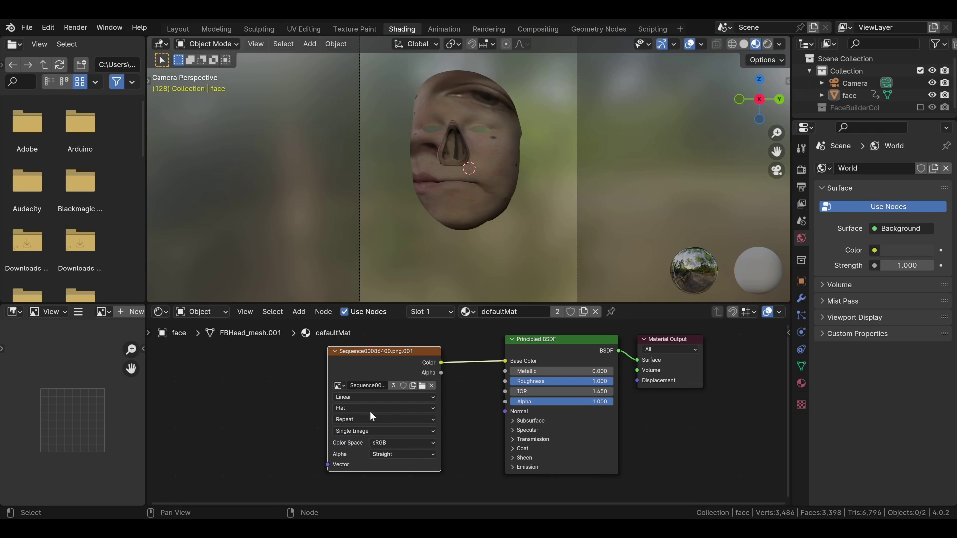
Add Texture Coordinate and Mapping nodes to the image texture and drive the mapping from the Window output.
key("ctrl+t")
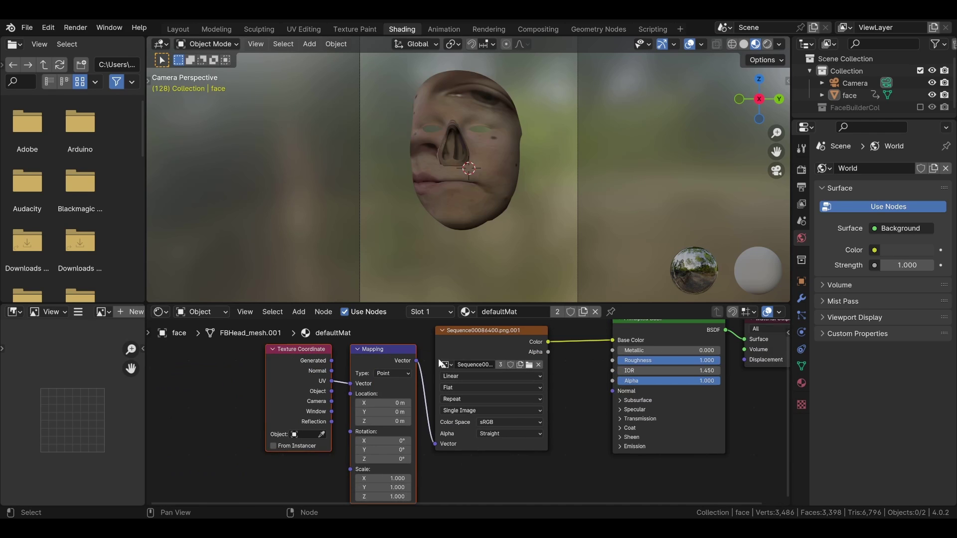
scroll(333, 419, "up", 1)
left_click_drag(358, 386, 352, 381)
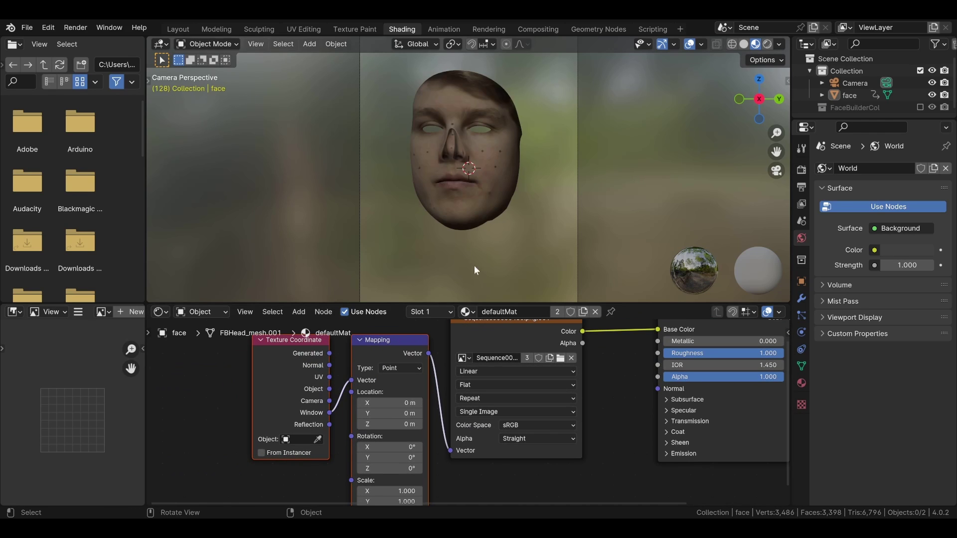
scroll(478, 195, "down", 1)
middle_click_drag(480, 387, 365, 403)
scroll(365, 403, "down", 3)
Duplicate the image texture node and give the copy a new blank 1024 x 1024 px image named Skin.
left_click(372, 351)
key("shift+d")
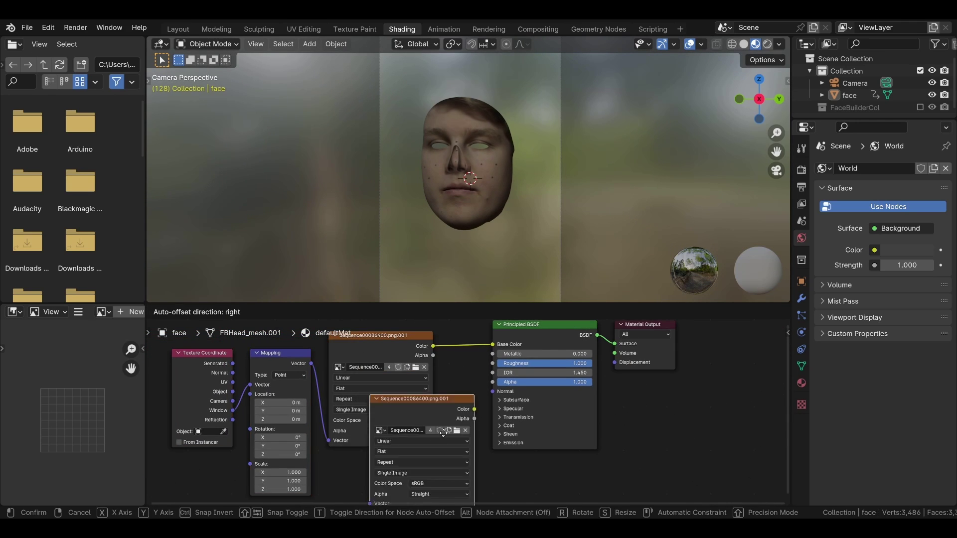
left_click(412, 415)
left_click(434, 414)
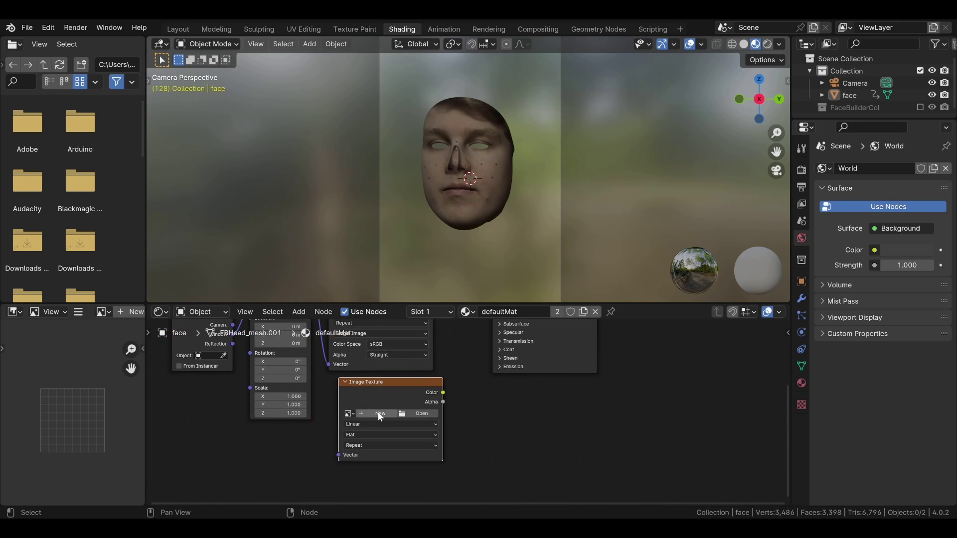
left_click(384, 414)
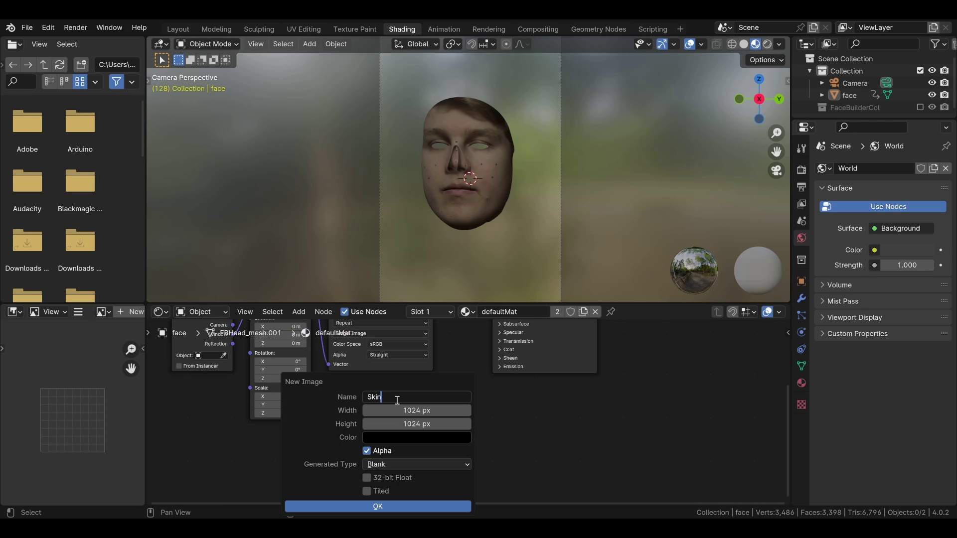
left_click(378, 507)
scroll(461, 187, "up", 1)
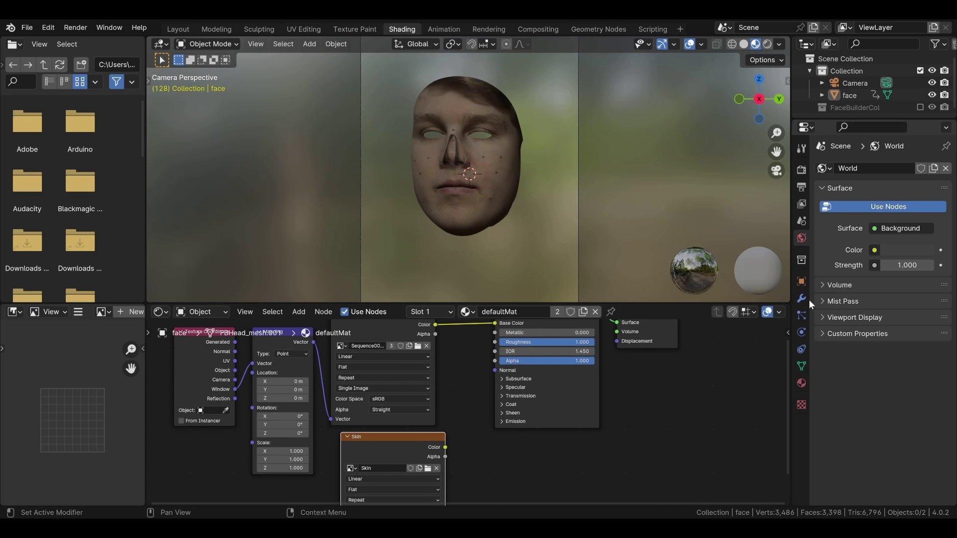
Switch the render engine to Cycles and try a Diffuse bake with the Color contribution.
left_click(801, 170)
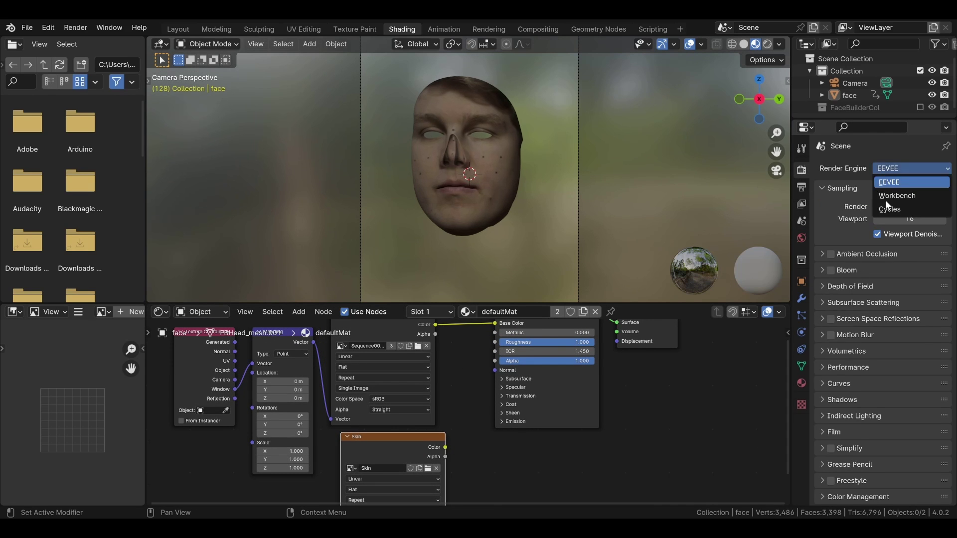
left_click(888, 209)
left_click(893, 228)
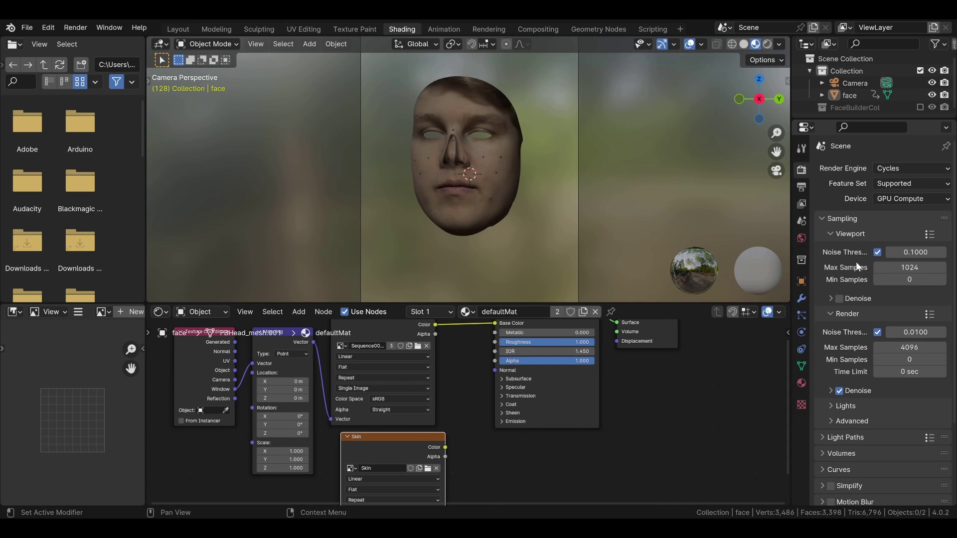
left_click(826, 217)
left_click(822, 349)
left_click(888, 366)
Select the face, unwrap its whole mesh, and bake its diffuse color to the blank image texture.
left_click(463, 224)
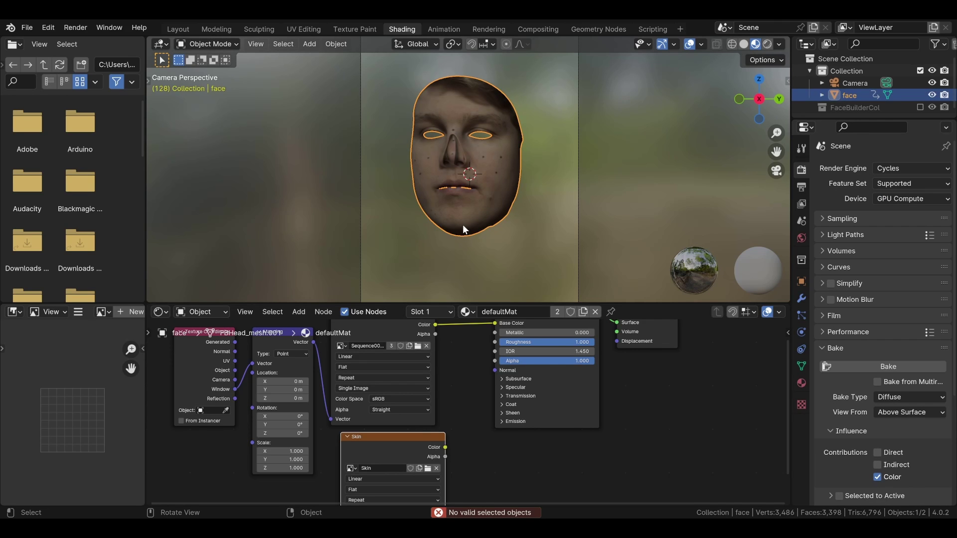
key("Tab")
key("a")
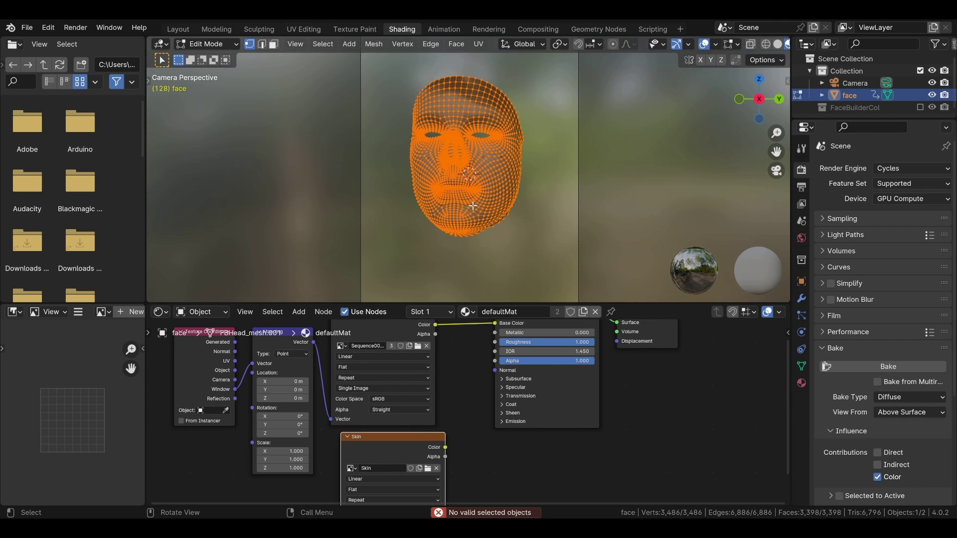
key("F3")
left_click(518, 228)
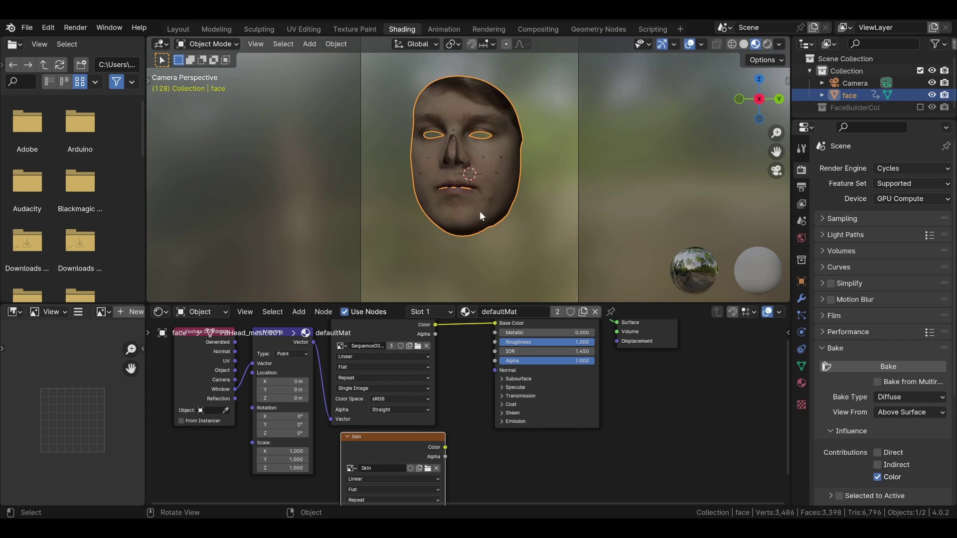
left_click(864, 367)
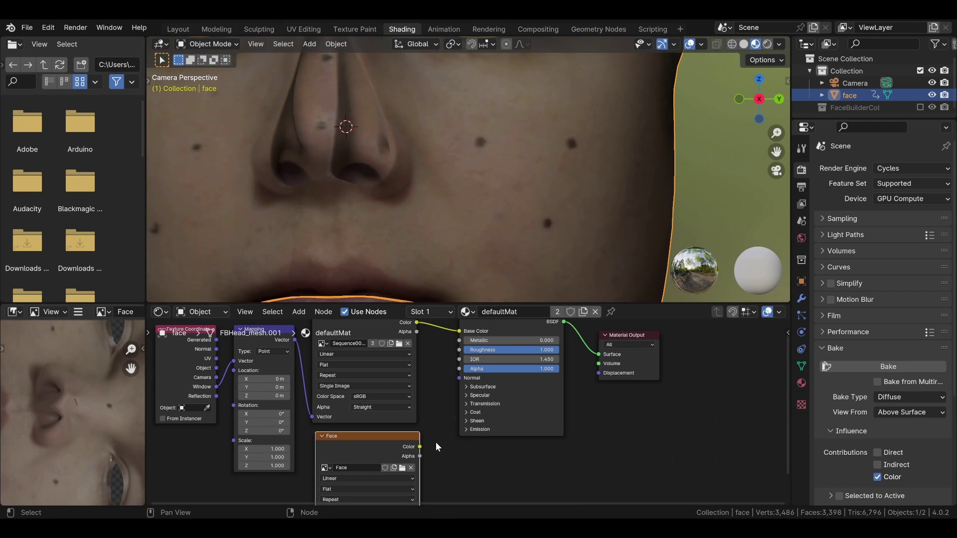
Connect the baked Face image's color to Base Color and bring up the face in the Texture Paint workspace.
left_click_drag(435, 441, 469, 364)
left_click(347, 32)
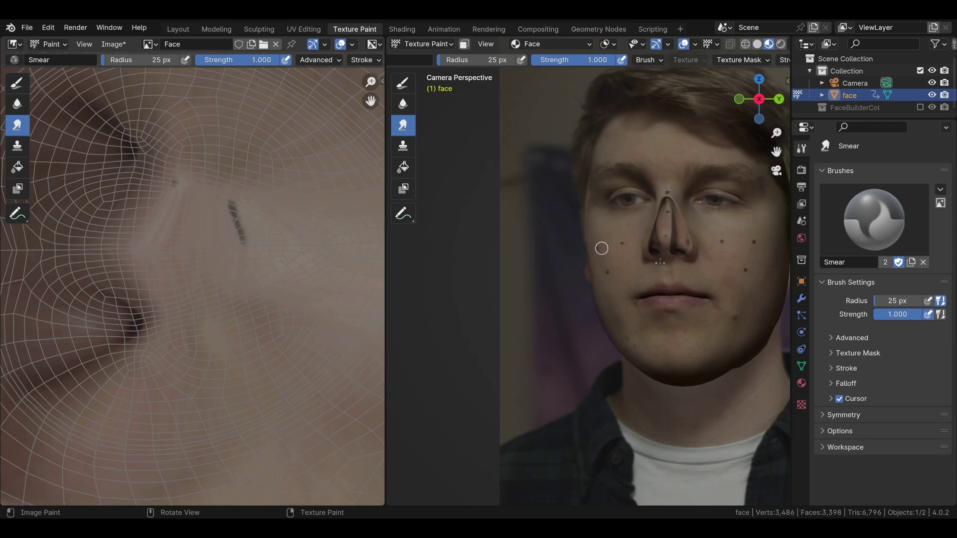
mouse_move(601, 248)
middle_mouse_down()
mouse_move(626, 267)
mouse_move(701, 246)
middle_mouse_up()
scroll(583, 254, "up", 5)
scroll(595, 257, "up", 2)
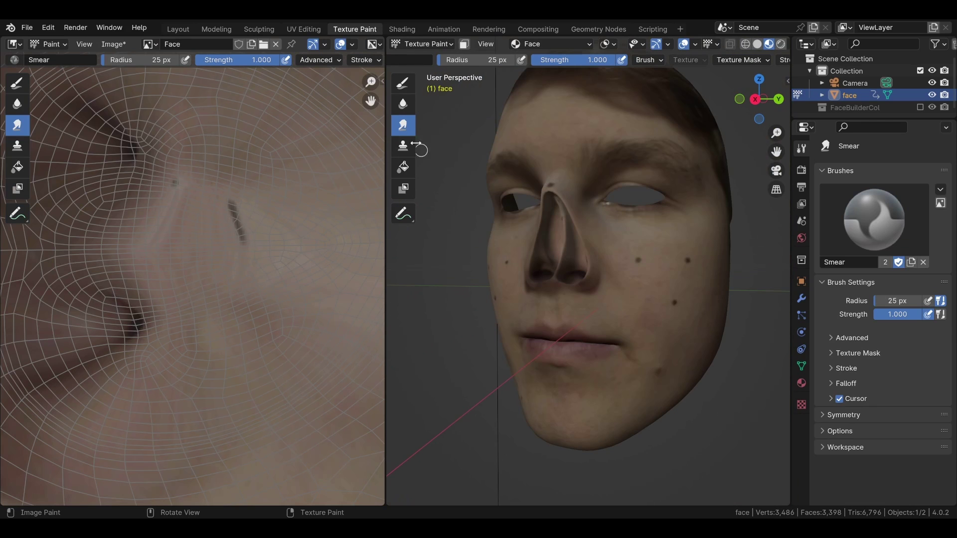
Clone clean skin over the tracking marker nearest the nose on one cheek with a 102 px Clone brush.
left_click(404, 145)
scroll(620, 249, "up", 4)
left_click_drag(482, 60, 494, 59)
scroll(648, 277, "up", 2)
left_click(640, 266)
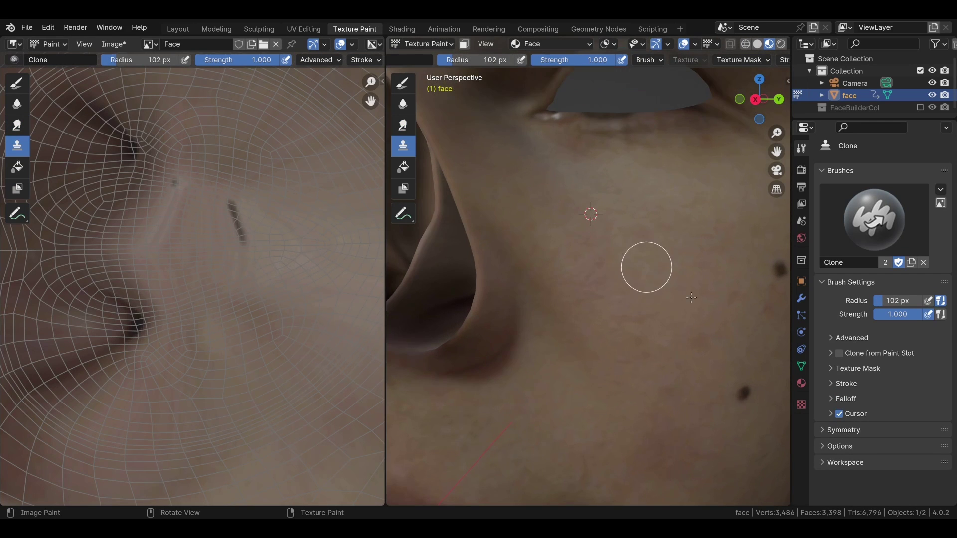
Clone skin over the two remaining tracking markers on the same cheek, using a nearby clean patch as source.
scroll(692, 298, "down", 4)
middle_click_drag(691, 298, 673, 281)
scroll(673, 284, "up", 2)
middle_click_drag(701, 363, 647, 328, "shift")
right_click(642, 297, "shift")
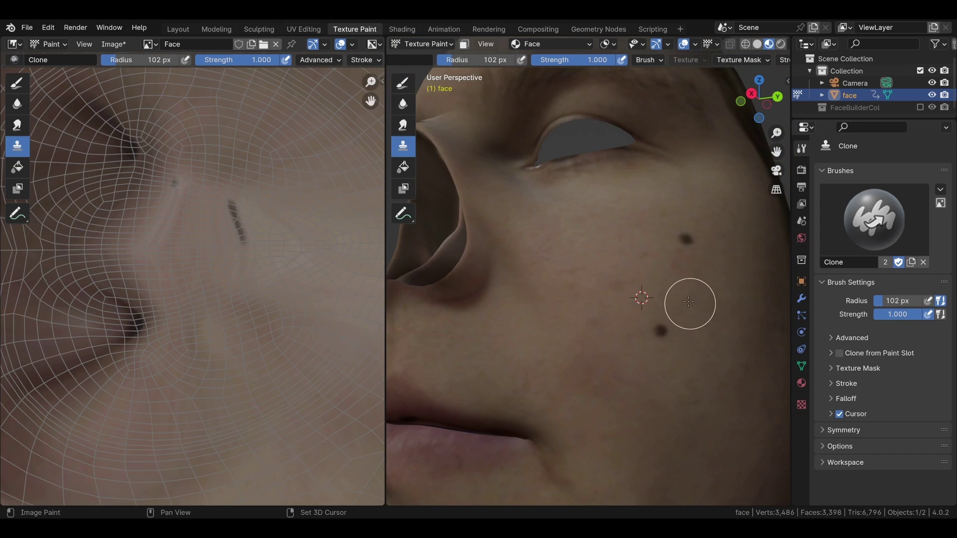
scroll(685, 278, "up", 2)
middle_click_drag(685, 279, 700, 220)
left_click(700, 217)
scroll(701, 218, "down", 3)
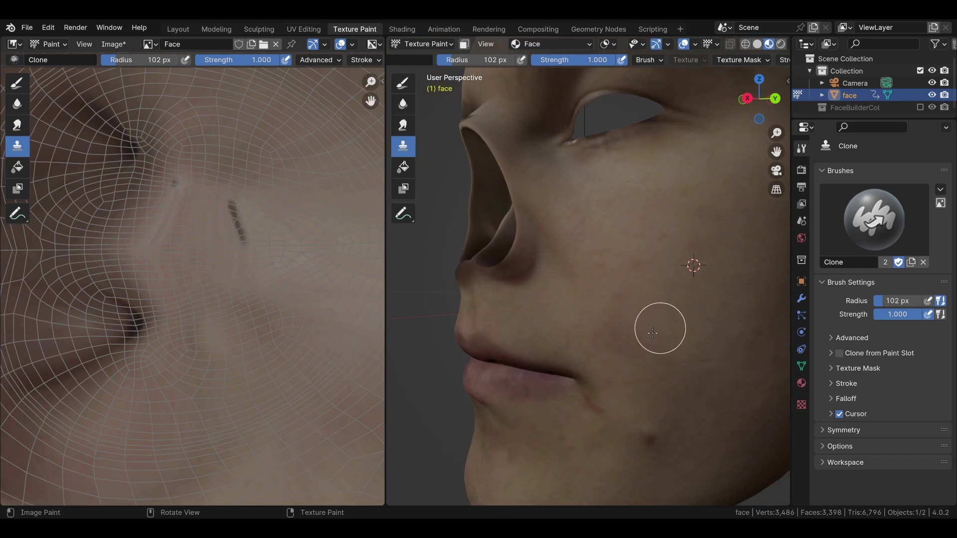
Clone clean skin over the tracking markers on the opposite cheek.
middle_click_drag(659, 327, 511, 292)
scroll(573, 305, "down", 2)
left_click(510, 291)
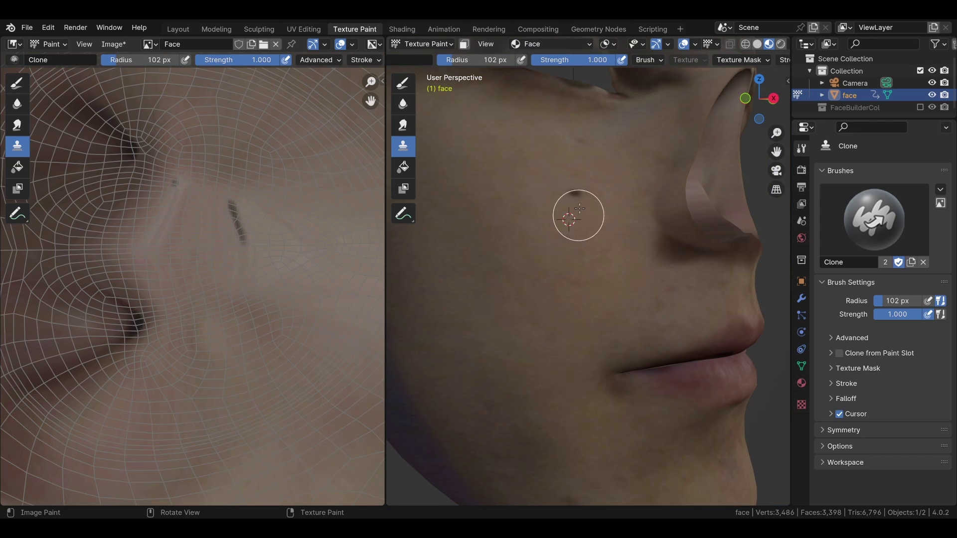
mouse_move(580, 208)
middle_mouse_down()
mouse_move(651, 178)
mouse_move(647, 215)
mouse_move(728, 211)
middle_mouse_up()
left_click(647, 216)
Sample clean skin lower on the face and enlarge the Clone brush to 133 px to paint out the remaining blemishes.
middle_click_drag(633, 349, 623, 239, "shift")
right_click(550, 299, "shift")
key("f")
left_click(536, 255)
Clone skin from several sampled spots over the old nose texture around the cavity, and play the shot through the camera.
mouse_move(548, 269)
middle_mouse_down()
mouse_move(673, 252)
mouse_move(656, 377)
mouse_move(577, 378)
mouse_move(526, 337)
mouse_move(555, 274)
mouse_move(511, 236)
mouse_move(433, 365)
mouse_move(690, 263)
middle_mouse_up()
right_click(433, 365, "shift")
scroll(598, 254, "up", 2)
right_click(513, 242, "shift")
right_click(521, 163, "shift")
key("KP_0")
key("space")
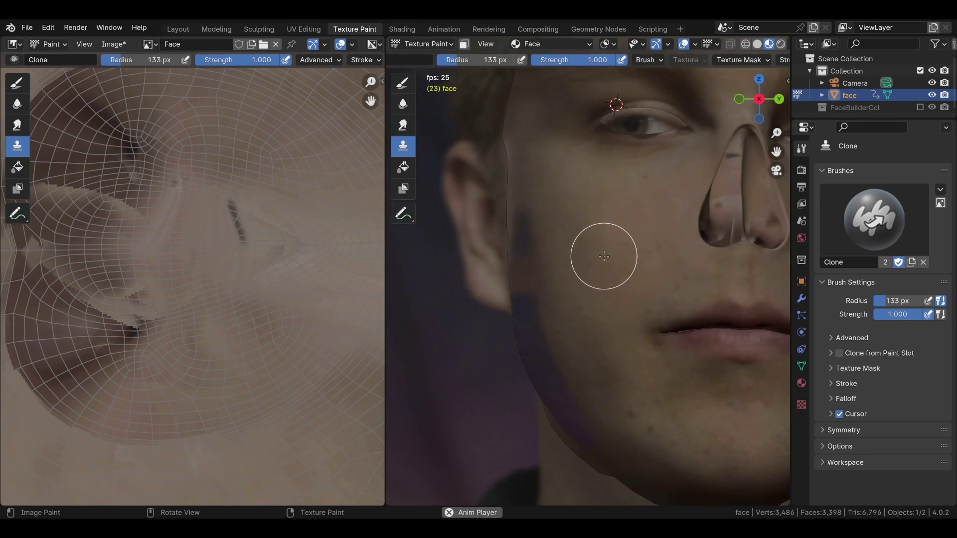
Clone clean skin over the old nose texture inside the nasal cavity.
middle_click_drag(603, 256, 531, 229)
left_click_drag(531, 229, 549, 125)
mouse_move(548, 124)
middle_mouse_down()
mouse_move(585, 414)
mouse_move(593, 310)
mouse_move(601, 394)
mouse_move(649, 329)
mouse_move(559, 277)
mouse_move(581, 220)
mouse_move(588, 249)
middle_mouse_up()
Resize the Clone brush to touch up the skin on the lower cheek, and save the file.
key("f")
left_click(633, 393)
key("ctrl+s")
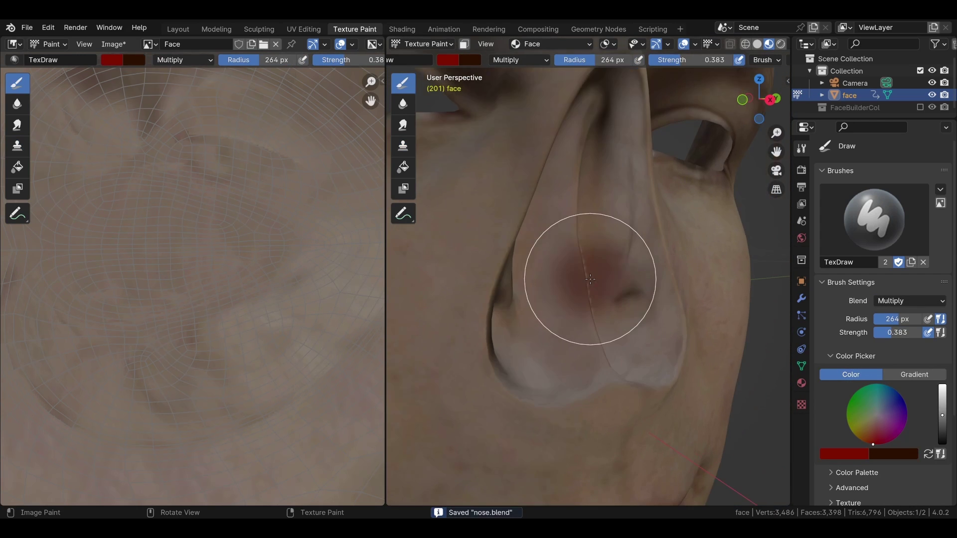
Paint dark red inside the nasal cavity with the Draw brush in Multiply mode, using a 264 px radius and 0.050 strength.
scroll(590, 278, "up", 4)
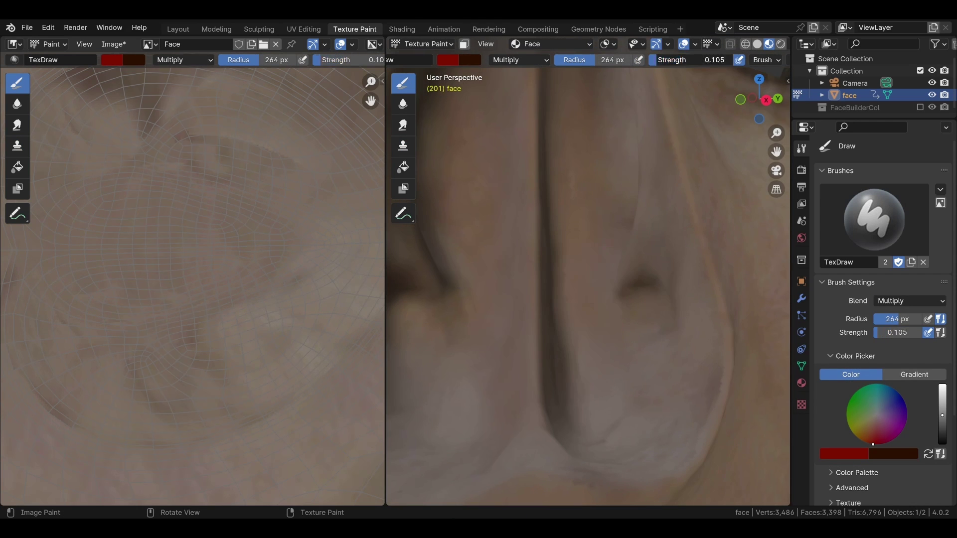
middle_click_drag(633, 262, 675, 308)
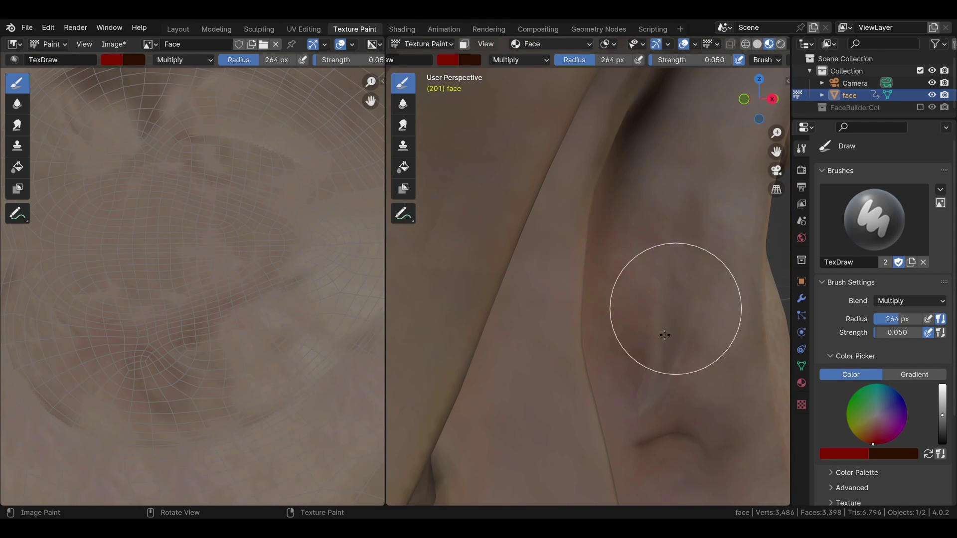
scroll(647, 238, "down", 4)
middle_click_drag(646, 238, 555, 255)
scroll(555, 295, "up", 4)
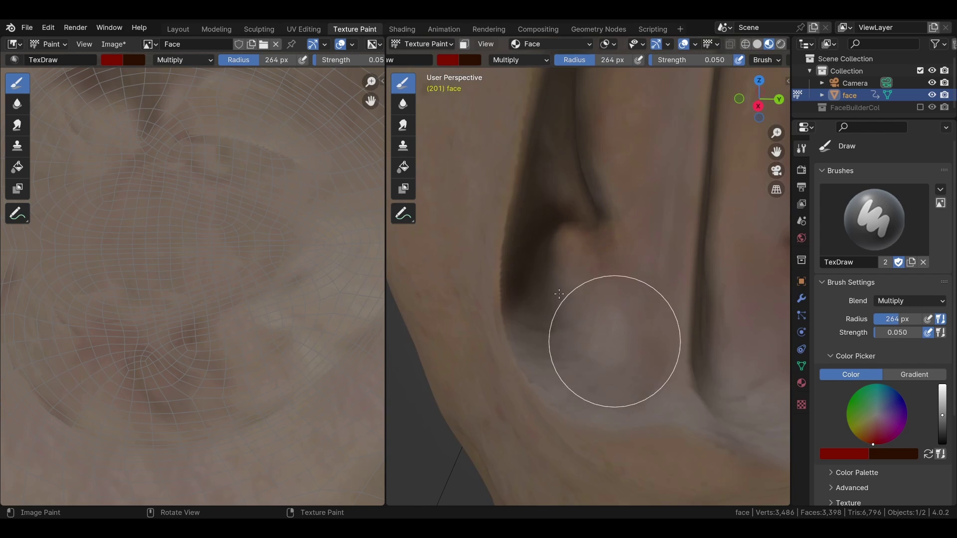
middle_click_drag(613, 294, 566, 399, "shift")
middle_click_drag(602, 135, 589, 165)
middle_click_drag(592, 381, 681, 378)
Play the painted face through the camera view, stop playback, and save the file.
key("KP_0")
key("space")
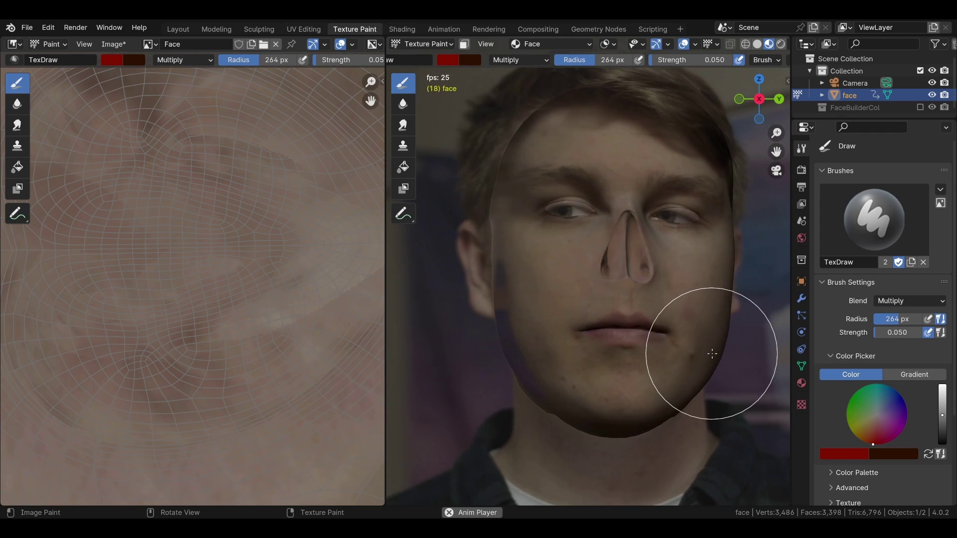
key("space")
key("ctrl+s")
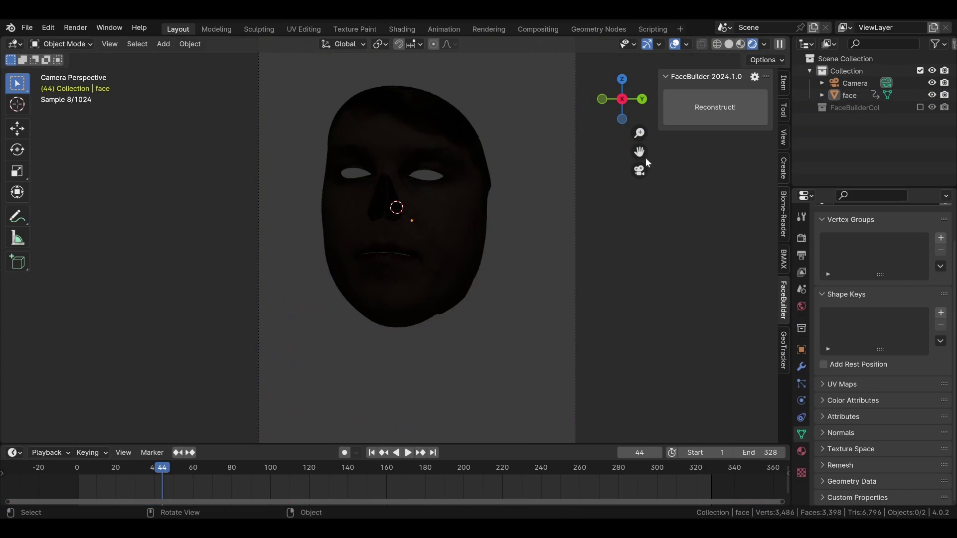
Add a Sun light with strength 6.560 and rotate it about the Y axis to light the face from the front.
key("shift+a")
mouse_move(473, 419)
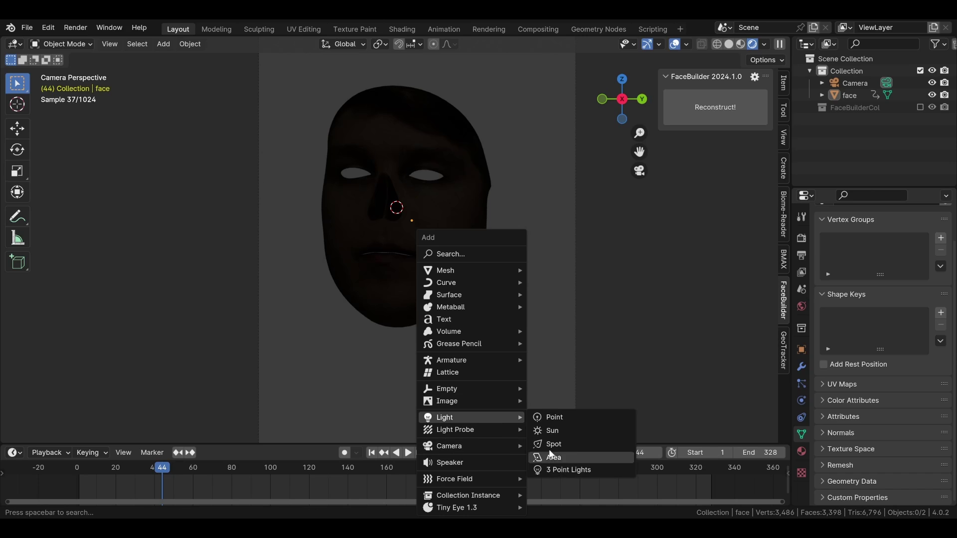
left_click(556, 430)
left_click_drag(901, 319, 932, 319)
key("r")
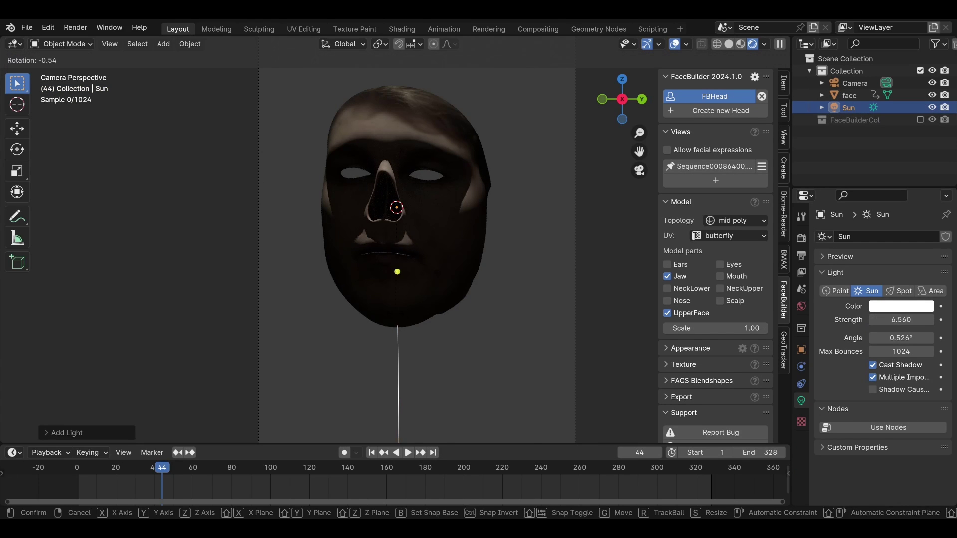
key("y")
left_click(460, 234)
Turn on the transparent film background in the render settings.
left_click(801, 239)
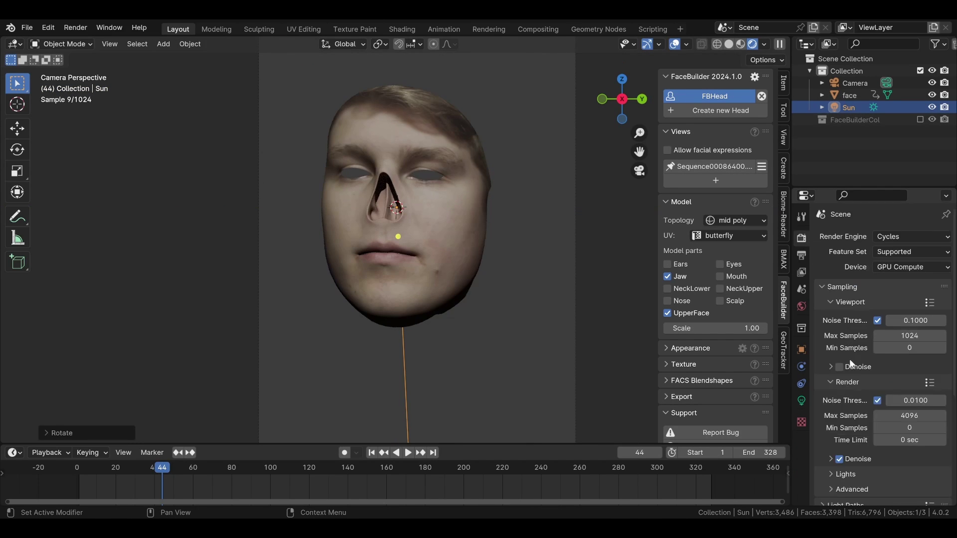
scroll(851, 363, "down", 7)
left_click(838, 476)
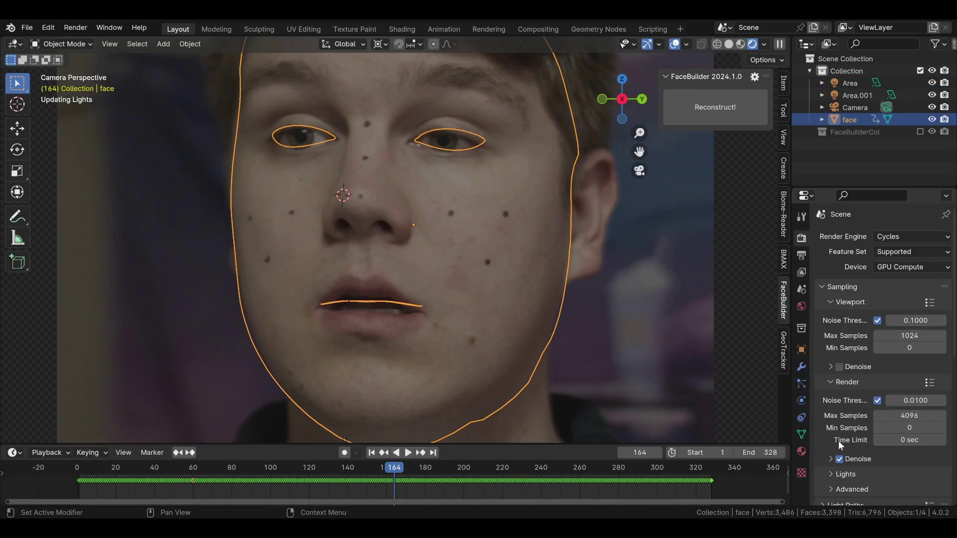
scroll(868, 454, "down", 10)
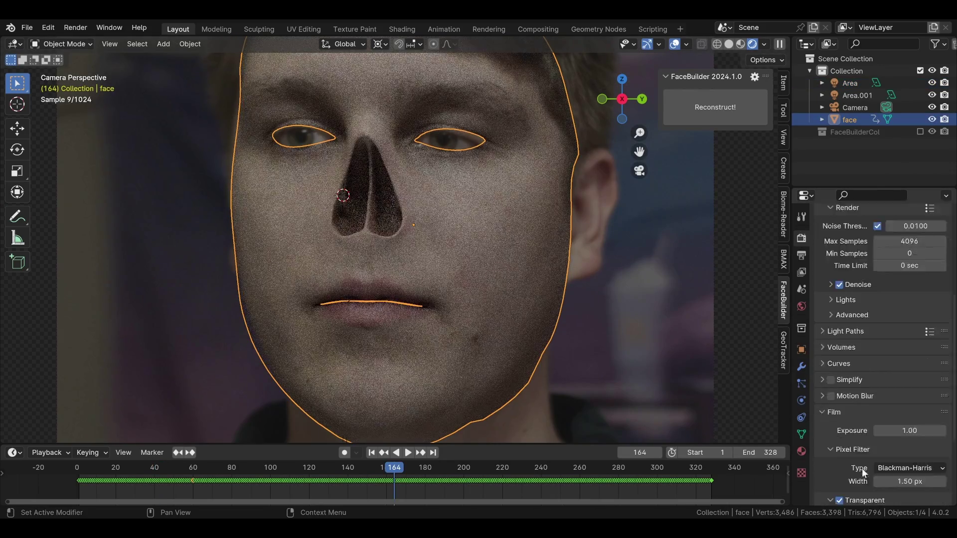
Hide the camera's background image sequence in the viewport and save the file.
left_click(853, 107)
left_click(801, 400)
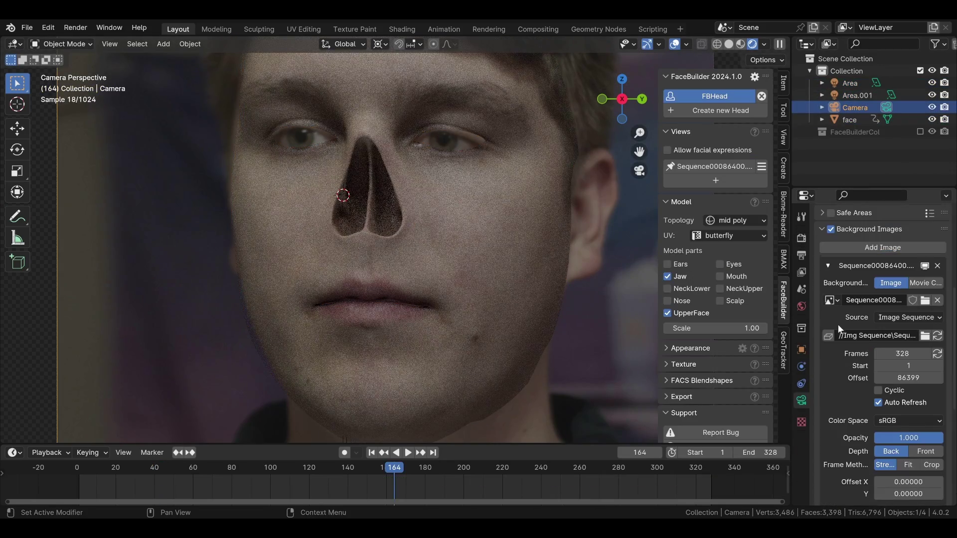
scroll(478, 230, "down", 3)
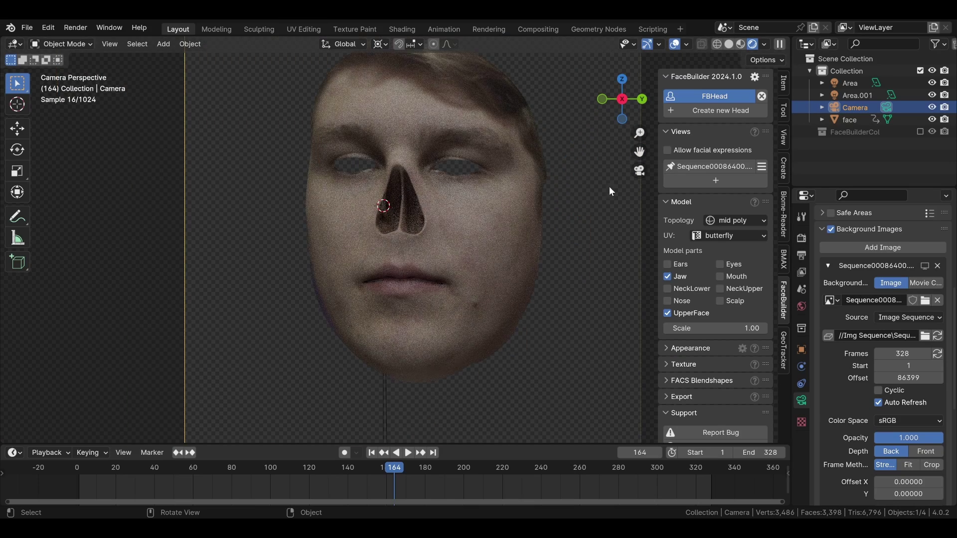
key("ctrl+s")
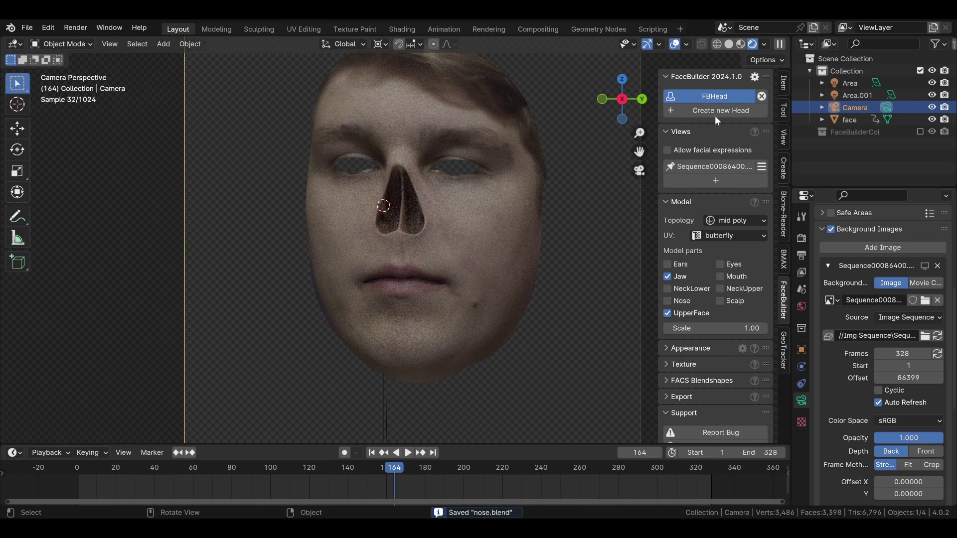
Examine the Data and Light render passes in the view layer settings.
left_click(802, 273)
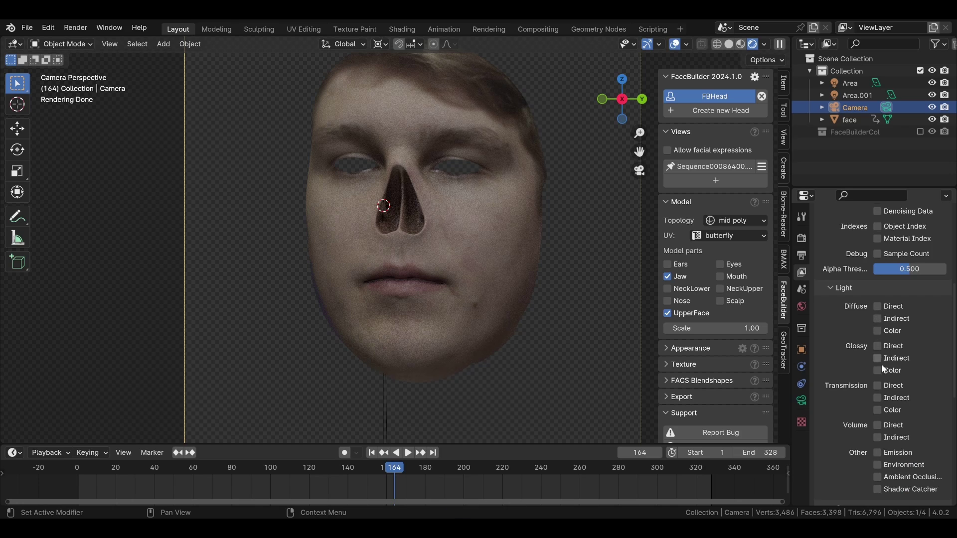
scroll(887, 398, "up", 5)
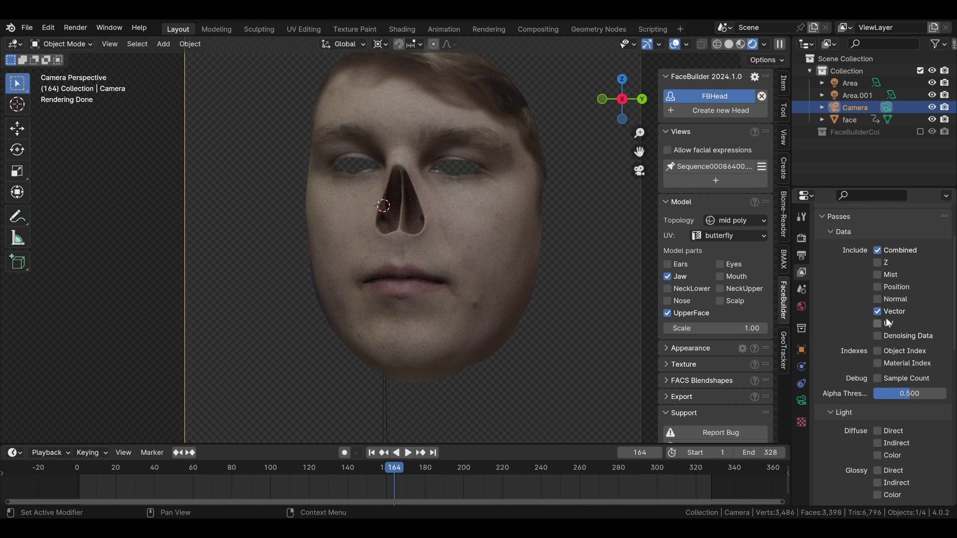
scroll(918, 263, "down", 5)
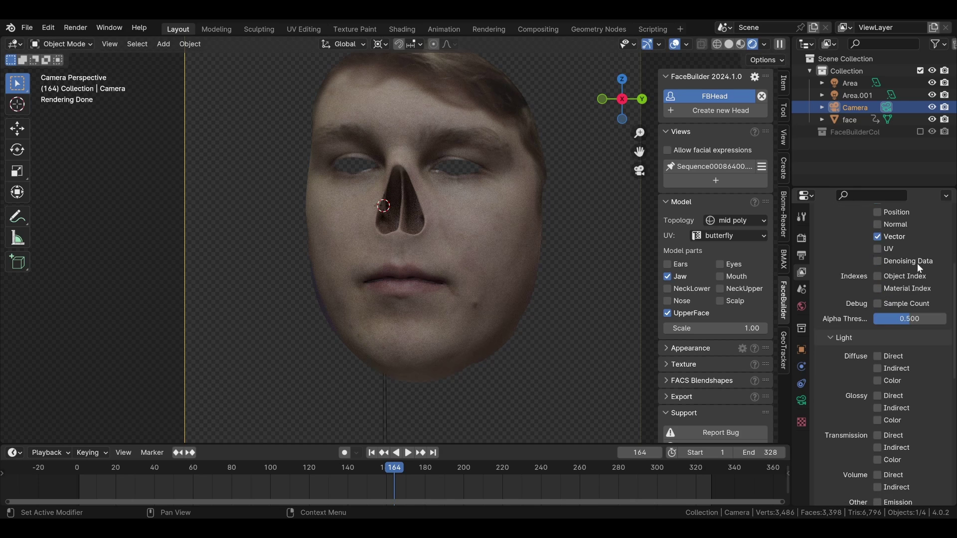
scroll(917, 264, "up", 5)
Preview the Diffuse Color, Diffuse Indirect and Diffuse Direct passes in the rendered viewport, and return to Combined.
left_click(764, 44)
left_click(763, 192)
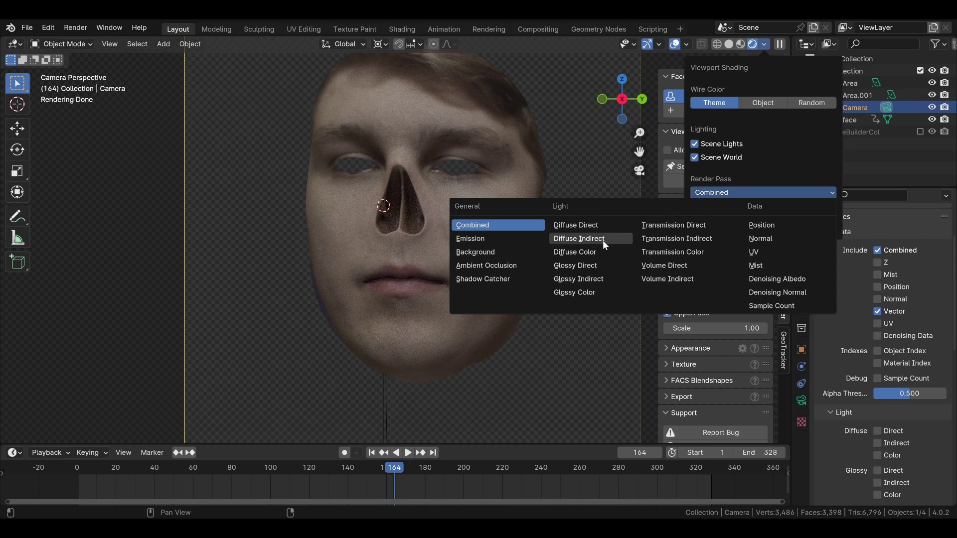
left_click(603, 254)
left_click(726, 194)
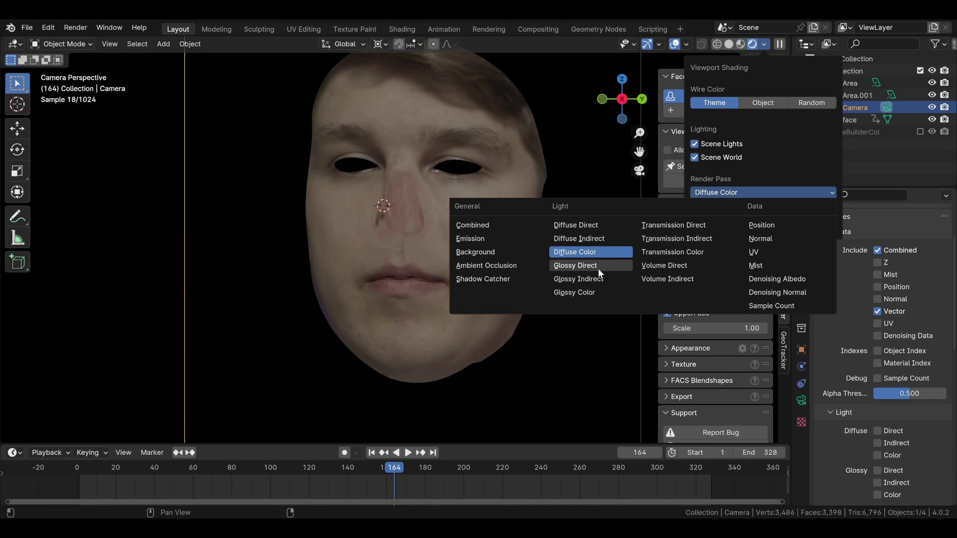
left_click(579, 239)
left_click(701, 194)
left_click(576, 225)
left_click(709, 194)
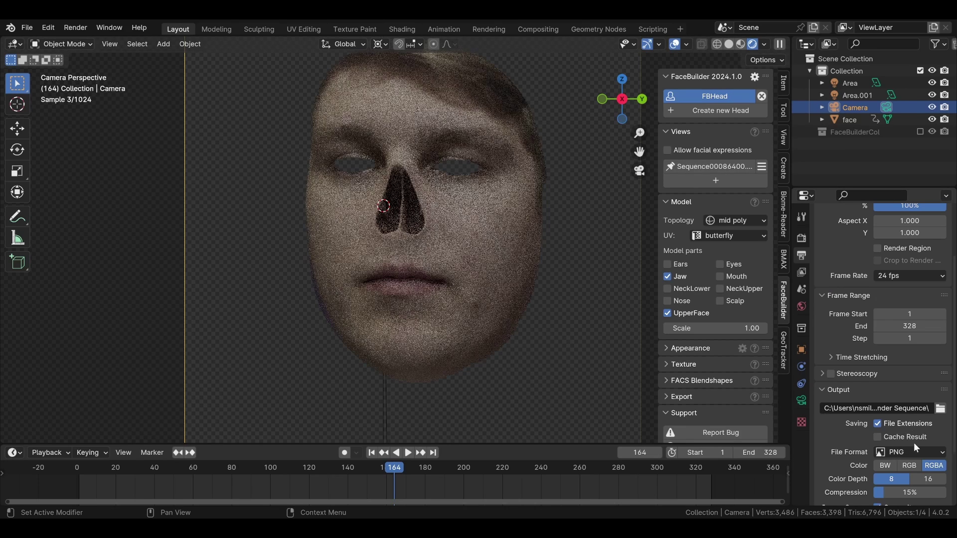
Set the render output file format to OpenEXR MultiLayer.
scroll(915, 423, "down", 2)
left_click(917, 402)
left_click(813, 334)
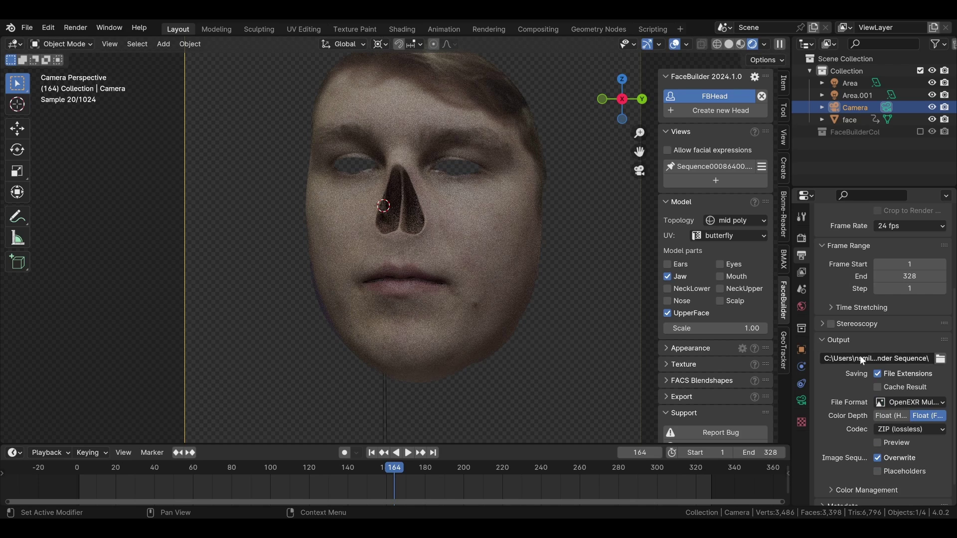
Set the render noise threshold to 0.2 and max samples to 200, save the file, and open the render commands.
scroll(860, 355, "up", 5)
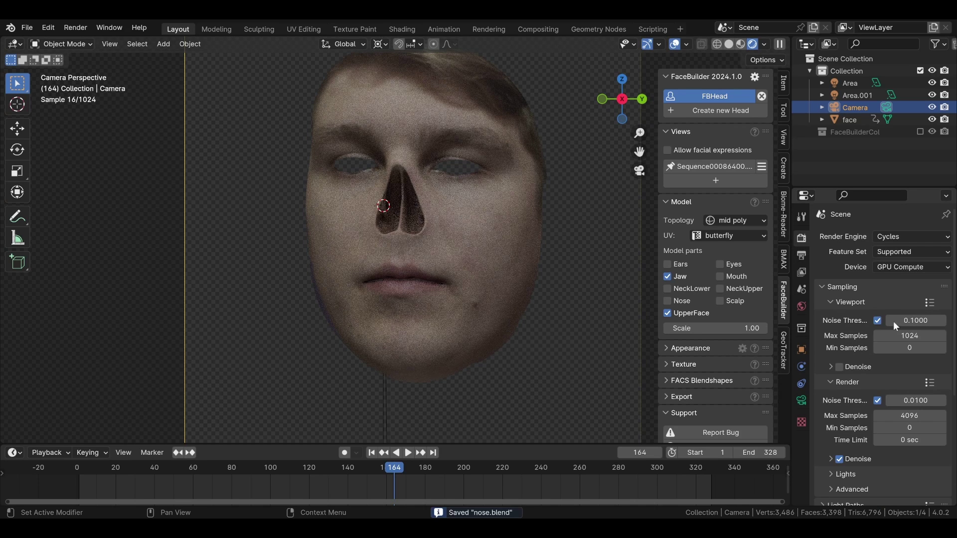
left_click(906, 401)
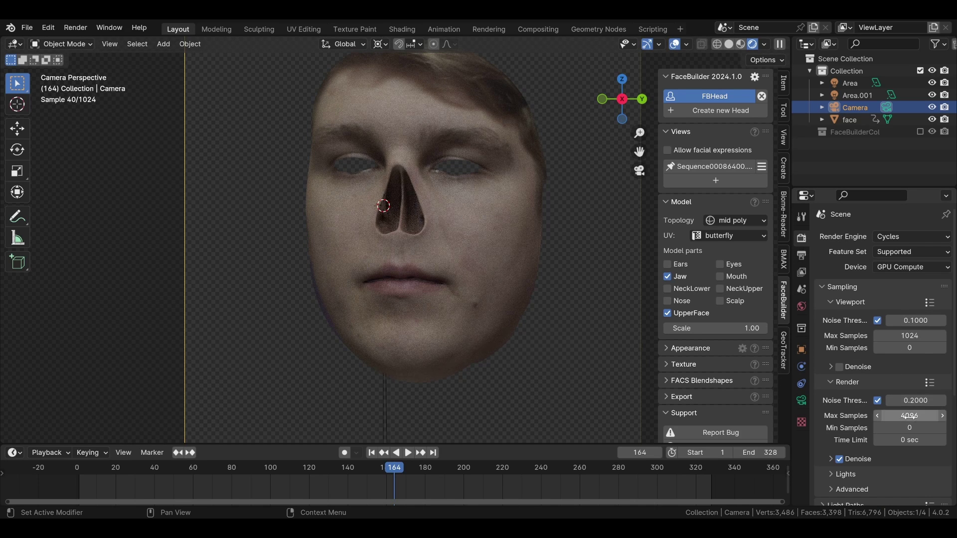
left_click(910, 416)
key("ctrl+s")
left_click(586, 312)
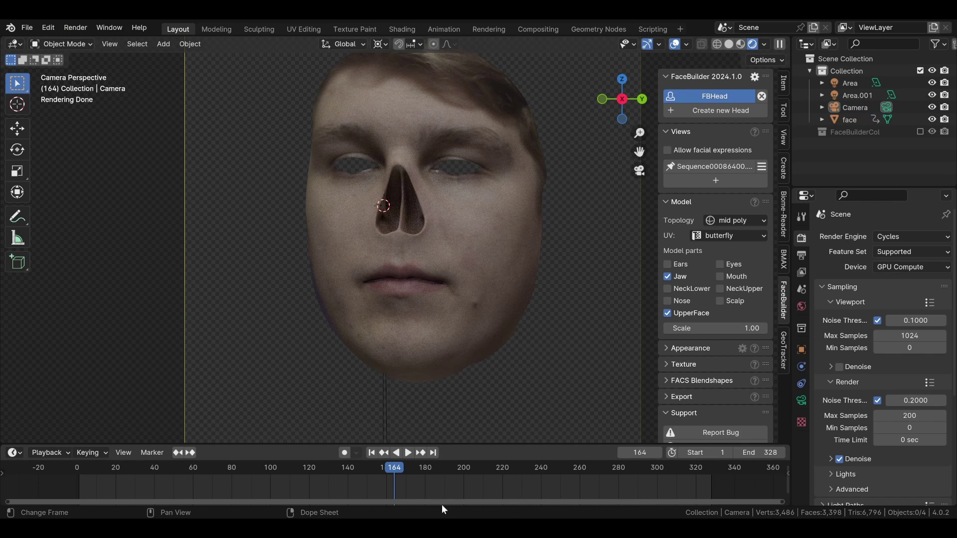
left_click(74, 28)
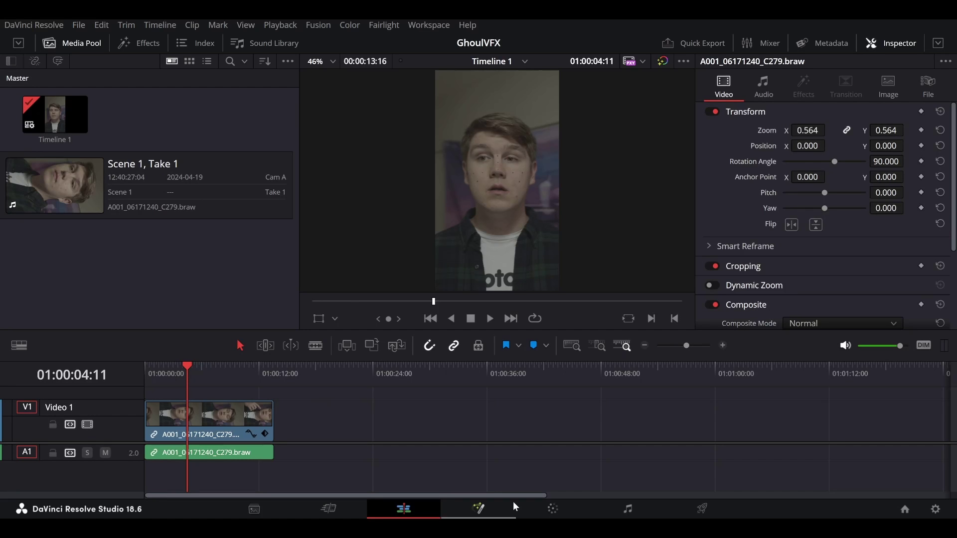
In DaVinci Resolve, bring the rendered [0001-0328].exr sequence into the media pool and play it.
left_click(268, 507)
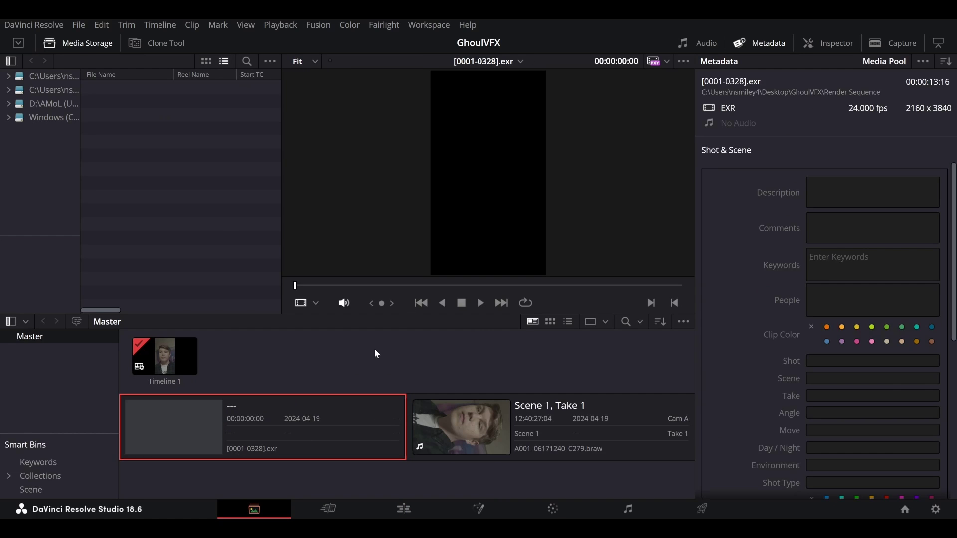
left_click(374, 349)
key("space")
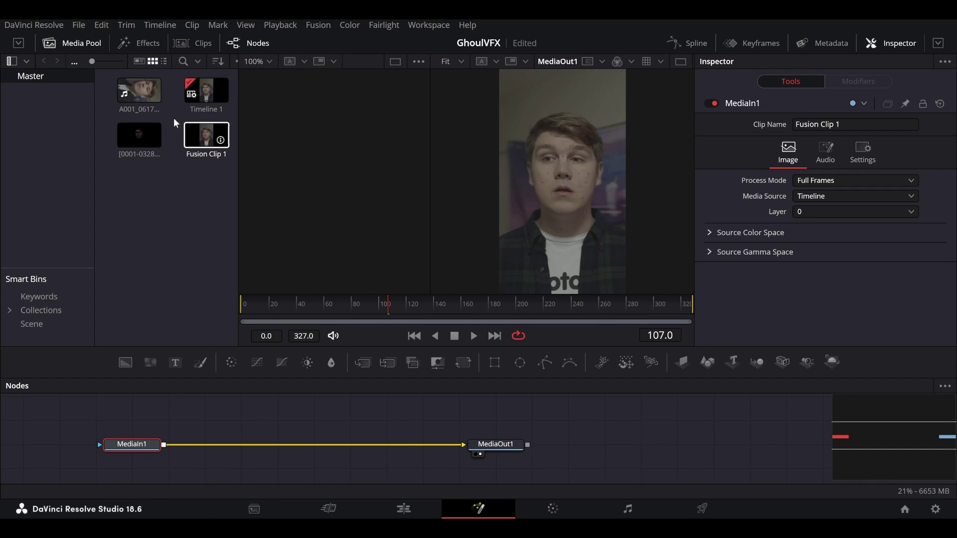
Merge the rendered EXR sequence over the footage in the node graph, using its ViewLayer.Combined layer.
left_click_drag(151, 131, 164, 468)
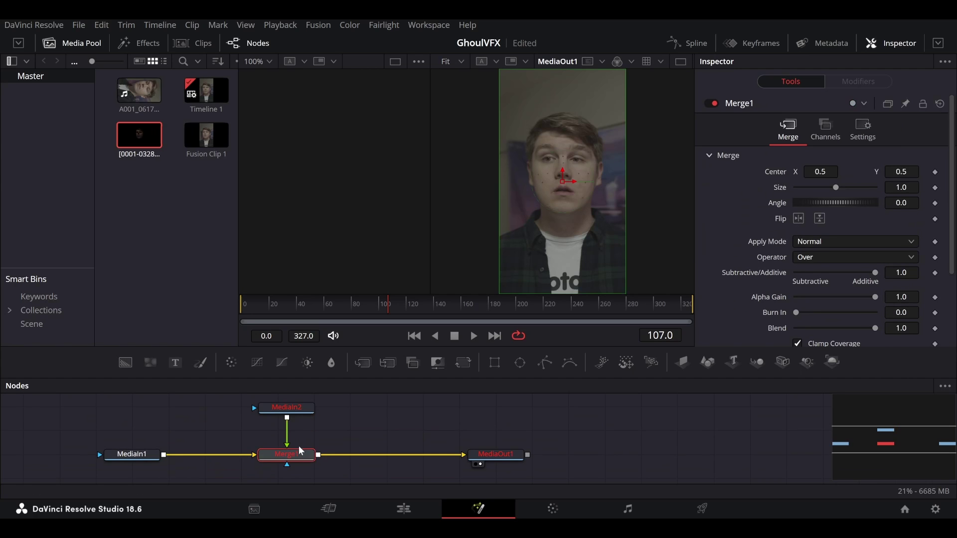
left_click(303, 413)
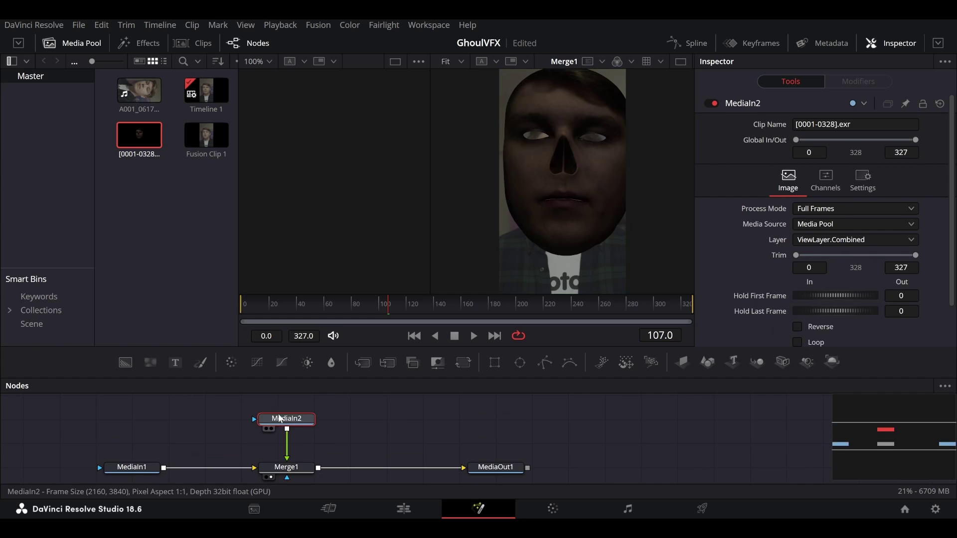
left_click_drag(278, 415, 282, 396)
Add a Transform node after the rendered sequence and set its size to 0.5.
key("shift+space")
key("Return")
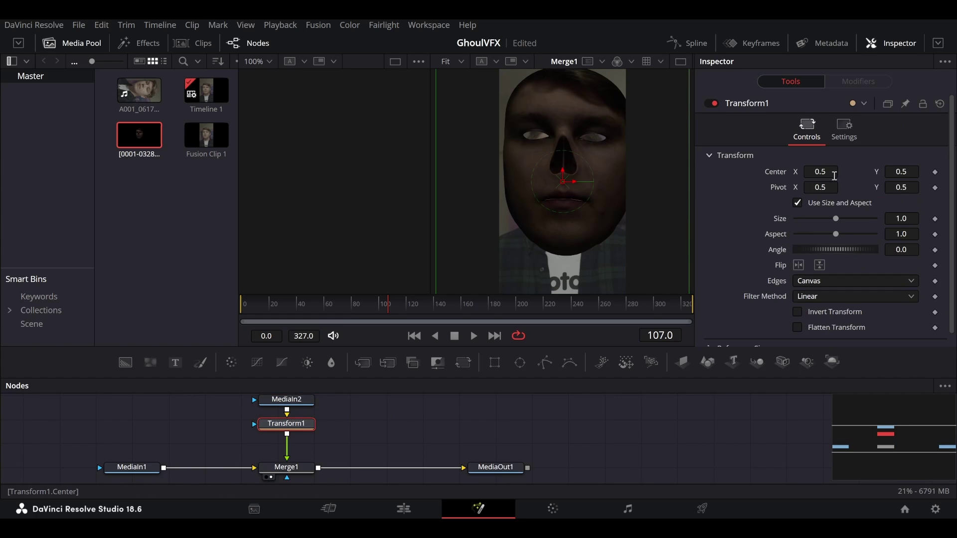
type("0.5")
key("Tab")
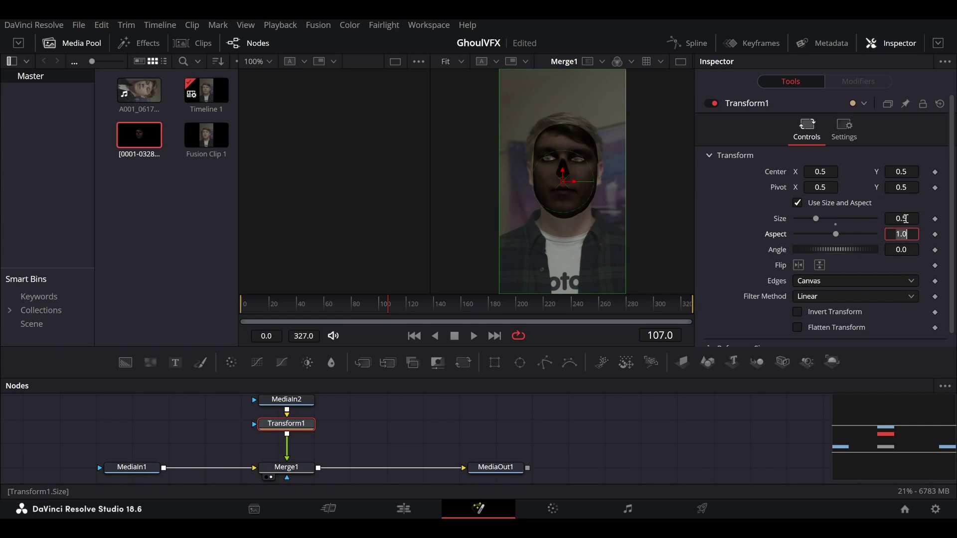
left_click(641, 207)
Play the merged composite in a single enlarged viewer to check the rendered face's alignment with the footage.
left_click(504, 466)
key("space")
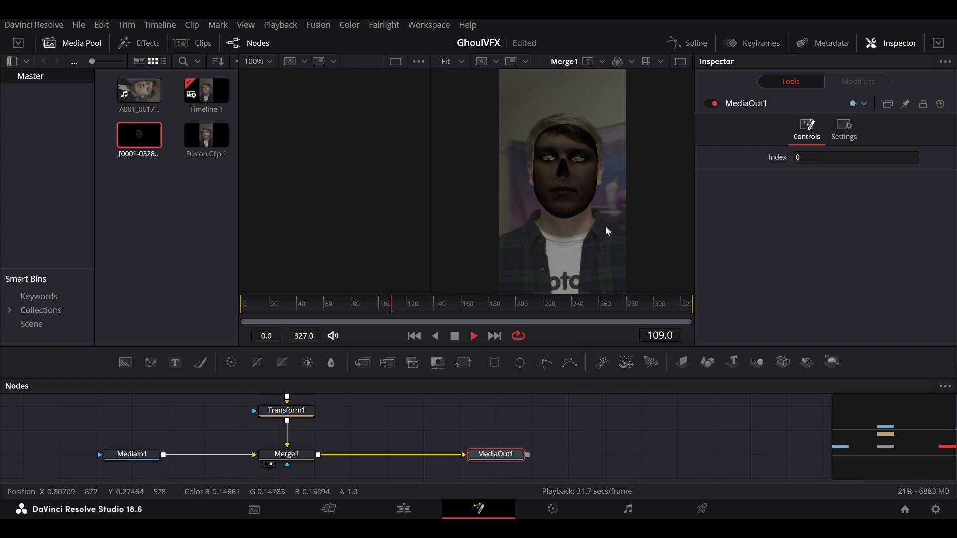
scroll(603, 205, "up", 5, "ctrl")
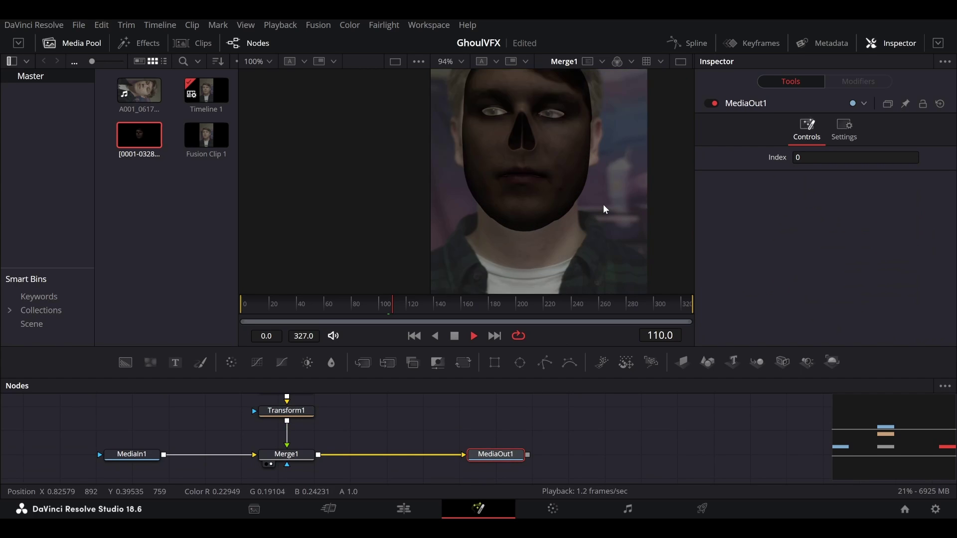
left_click(681, 62)
scroll(510, 160, "down", 2, "ctrl")
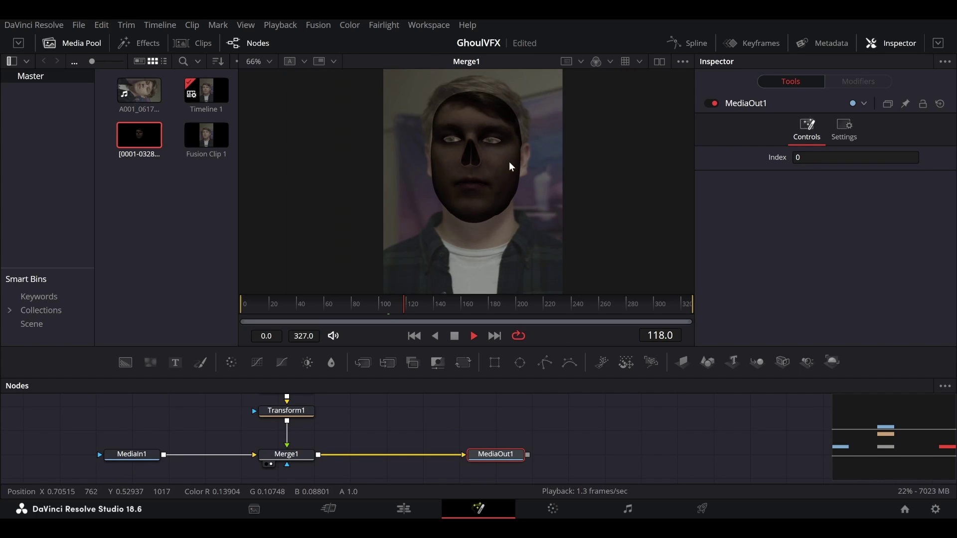
key("space")
Add a CineonLog node after MediaIn1 converting Log to Lin, with the log type set to BMD Film.
middle_click_drag(417, 402, 449, 402)
left_click(172, 455)
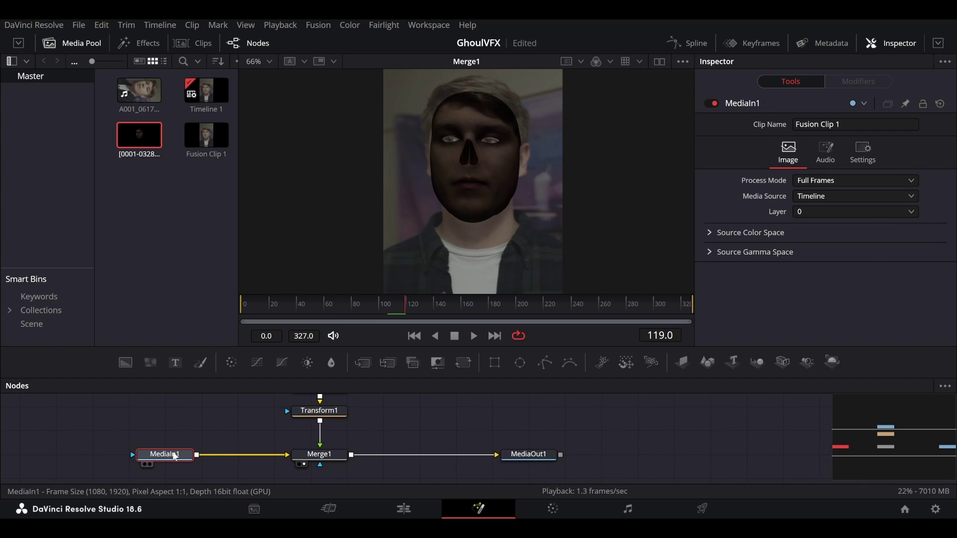
key("Return")
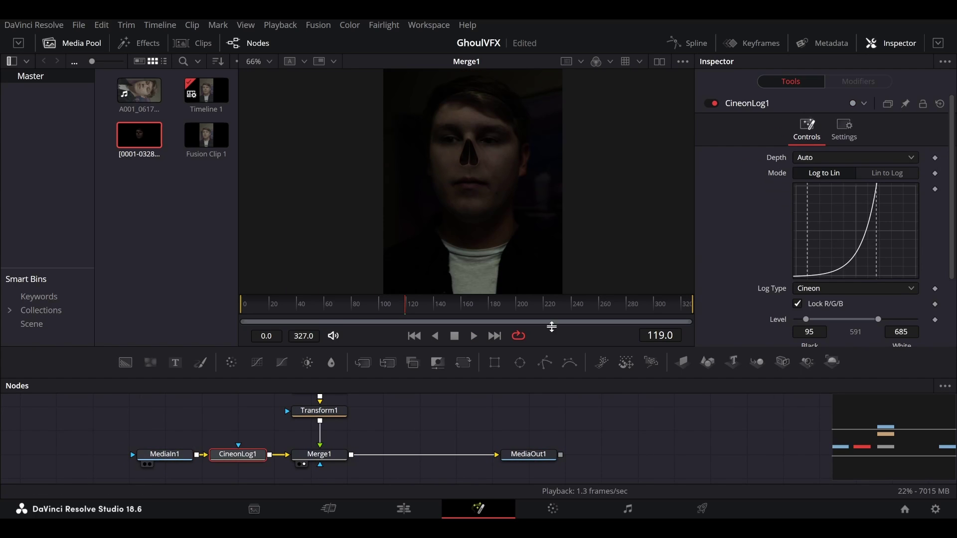
left_click(823, 378)
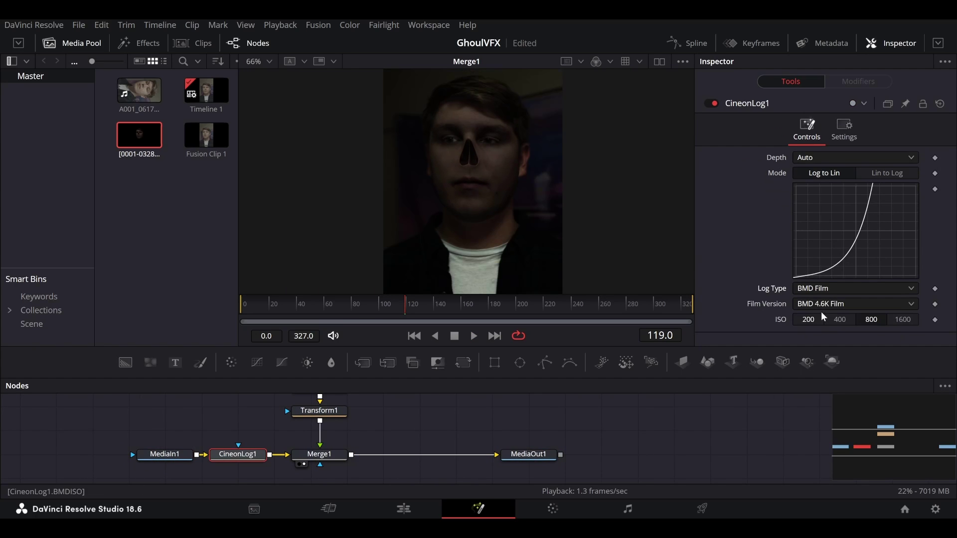
Paste a copy of the CineonLog node after Merge1 and set its mode to Lin to Log.
left_click(322, 454)
key("ctrl+v")
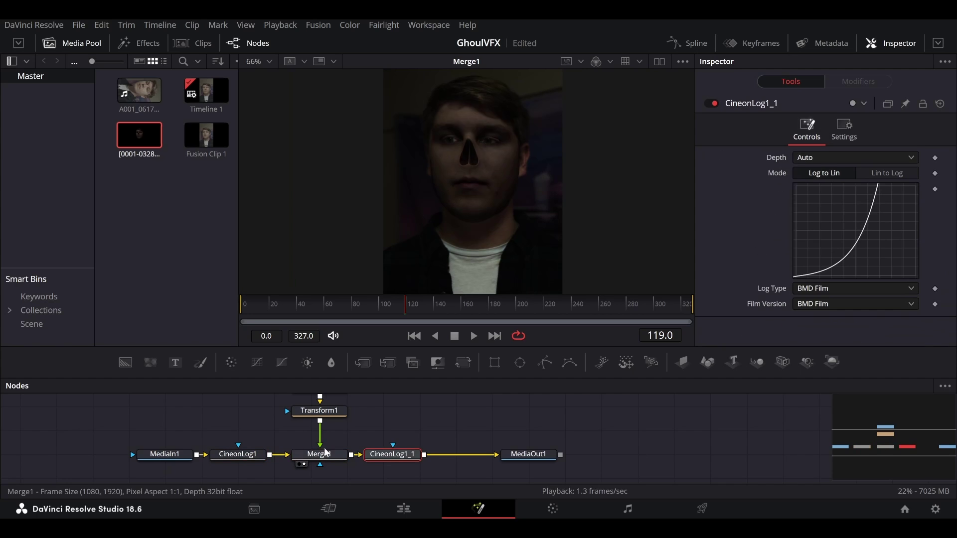
left_click(890, 173)
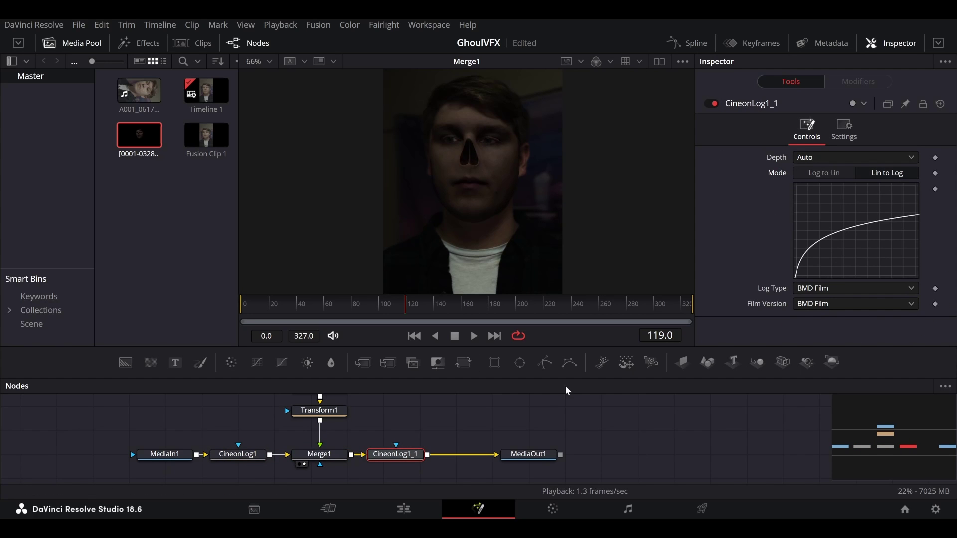
View the CineonLog1_1 result beside the original MediaIn1 footage to compare the face's brightness and color.
key("2")
scroll(500, 203, "up", 2, "ctrl")
scroll(486, 202, "up", 2)
scroll(472, 202, "up", 1, "ctrl")
scroll(472, 201, "down", 2, "ctrl")
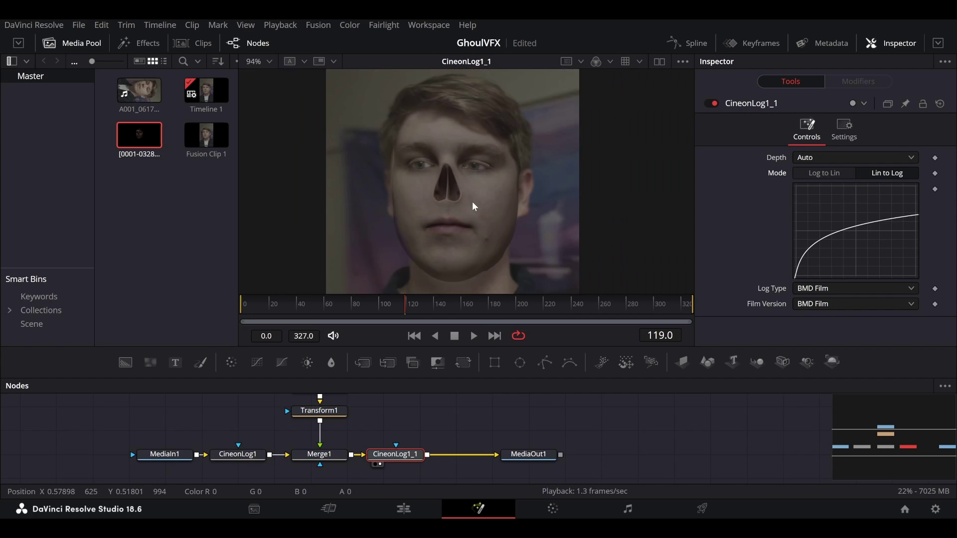
scroll(472, 202, "up", 3, "ctrl")
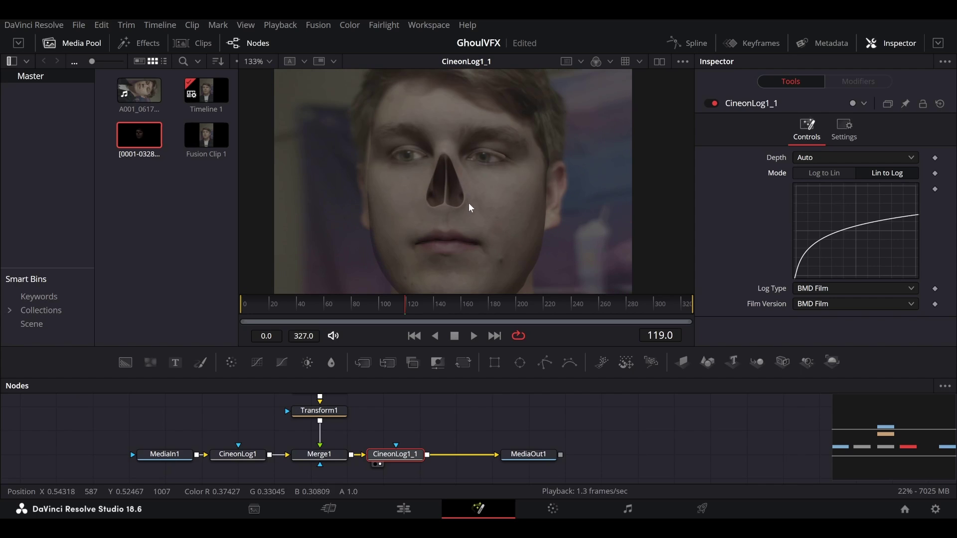
left_click(659, 62)
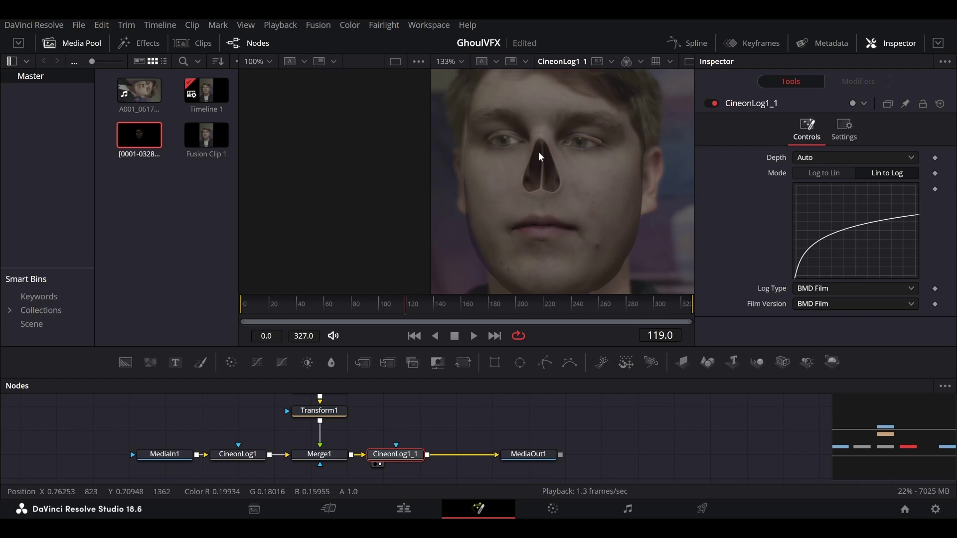
left_click(171, 457)
key("1")
scroll(337, 175, "up", 2)
scroll(337, 178, "up", 3, "ctrl")
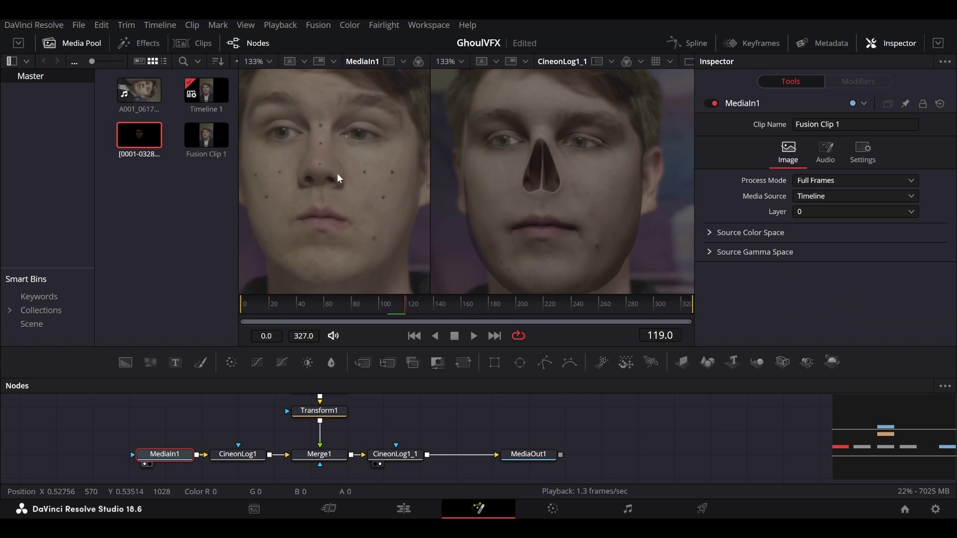
Add a Color Corrector after Transform1 and adjust its master RGB levels, with the high input at 0.861 and the low output at 0.01.
middle_click_drag(395, 413, 416, 413)
left_click(374, 411)
left_click(379, 449)
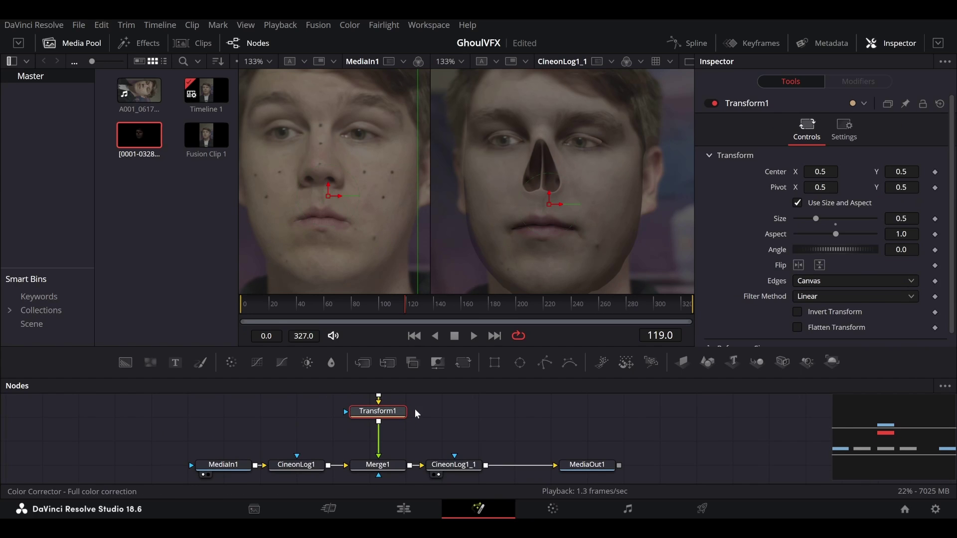
key("c")
left_click_drag(439, 440, 397, 391)
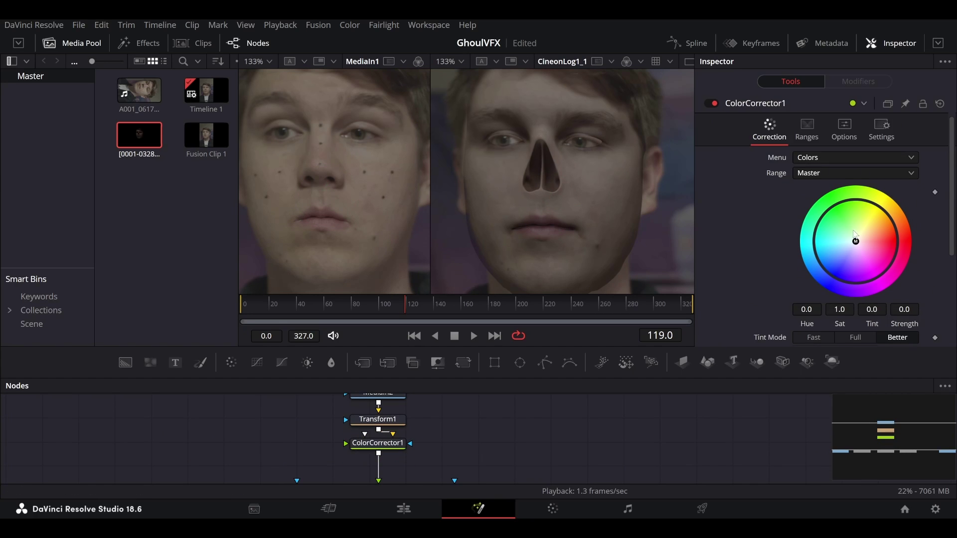
scroll(854, 232, "down", 3)
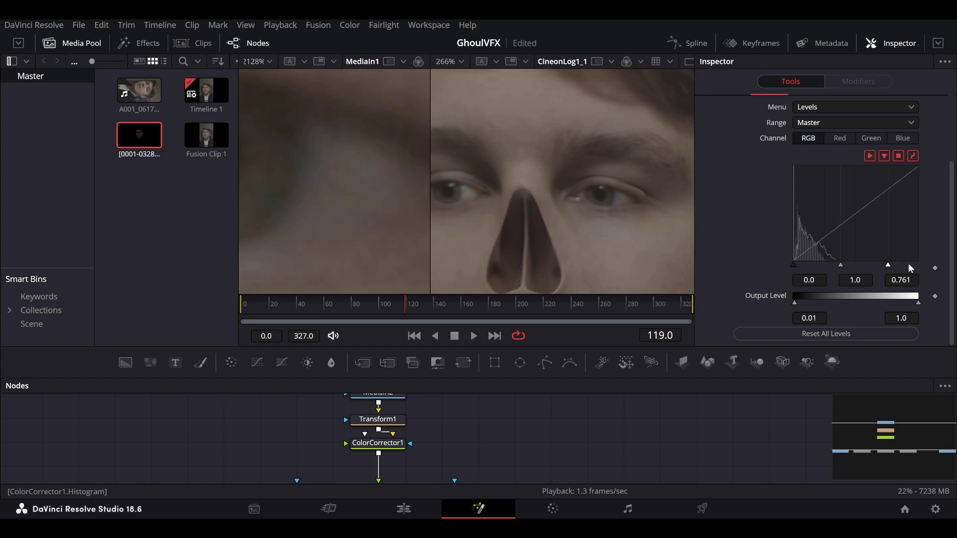
left_click_drag(908, 263, 896, 268)
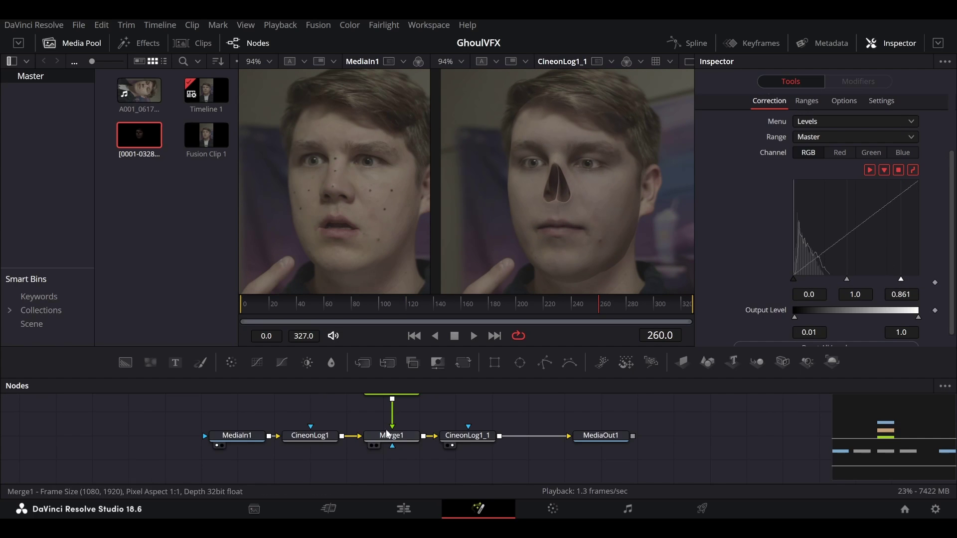
Add a Planar Tracker after MediaIn1 and outline the nose area using Hybrid Point/Area tracking at reference frame 260.
left_click_drag(141, 437, 116, 438)
key("Return")
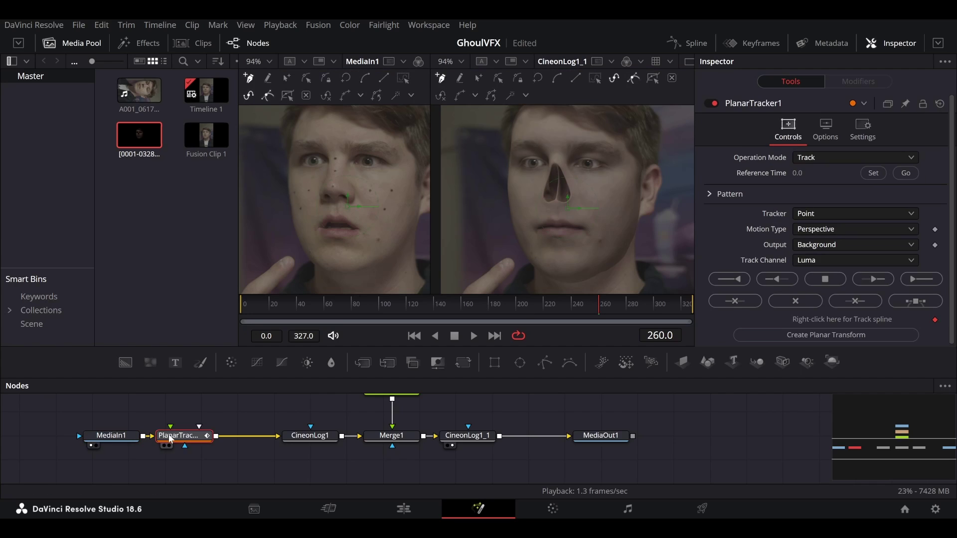
scroll(339, 202, "up", 4, "ctrl")
scroll(343, 202, "down", 2, "ctrl")
scroll(328, 210, "up", 1, "ctrl")
scroll(328, 209, "down", 2, "ctrl")
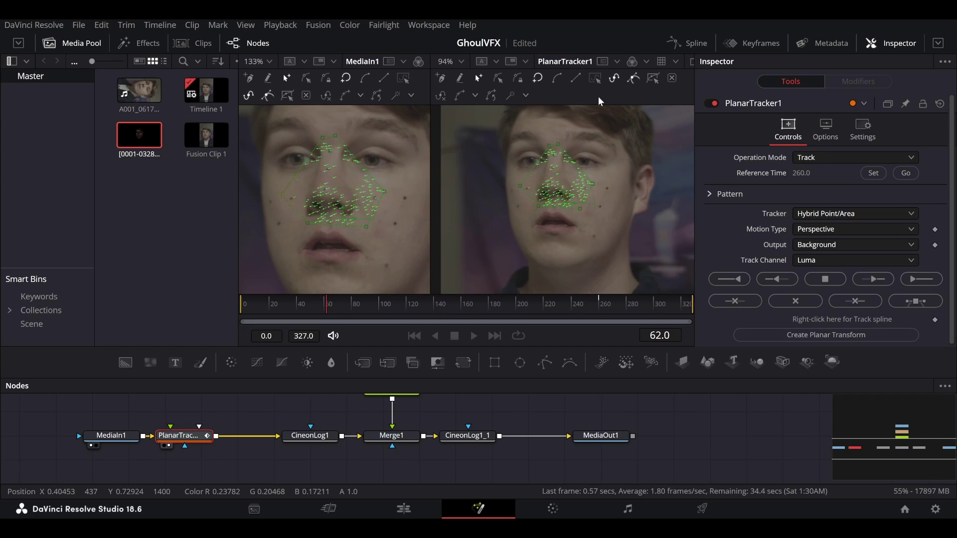
Track the nose area from the reference frame to the end and create a Planar Transform from the track.
left_click(905, 172)
left_click(914, 276)
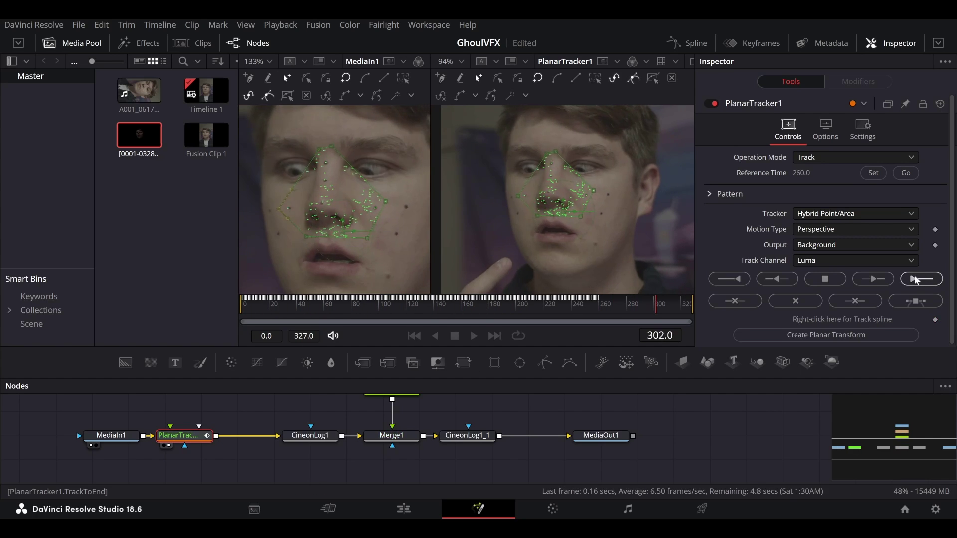
left_click_drag(381, 309, 471, 309)
left_click(826, 335)
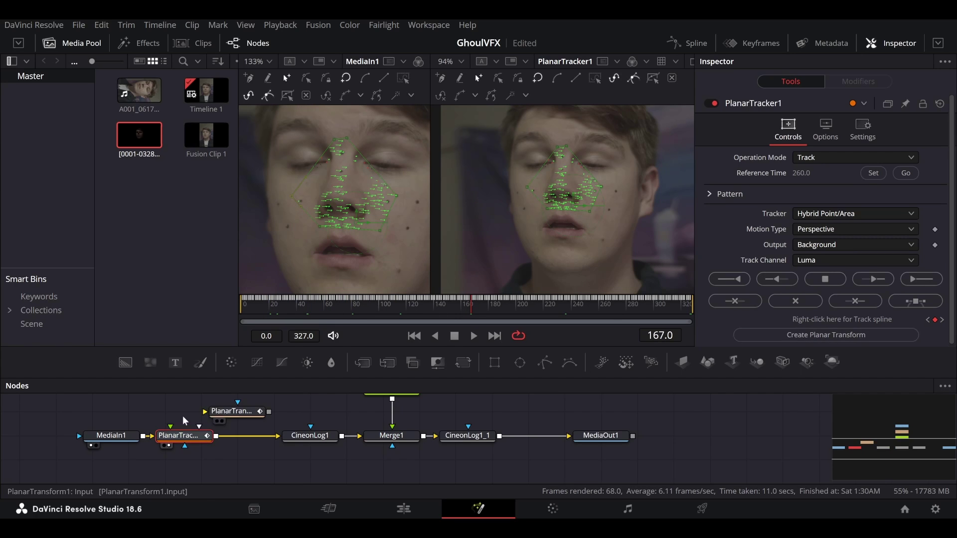
Take the Planar Tracker out of the footage branch so that MediaIn1 feeds CineonLog1 directly.
left_click_drag(277, 417, 279, 436)
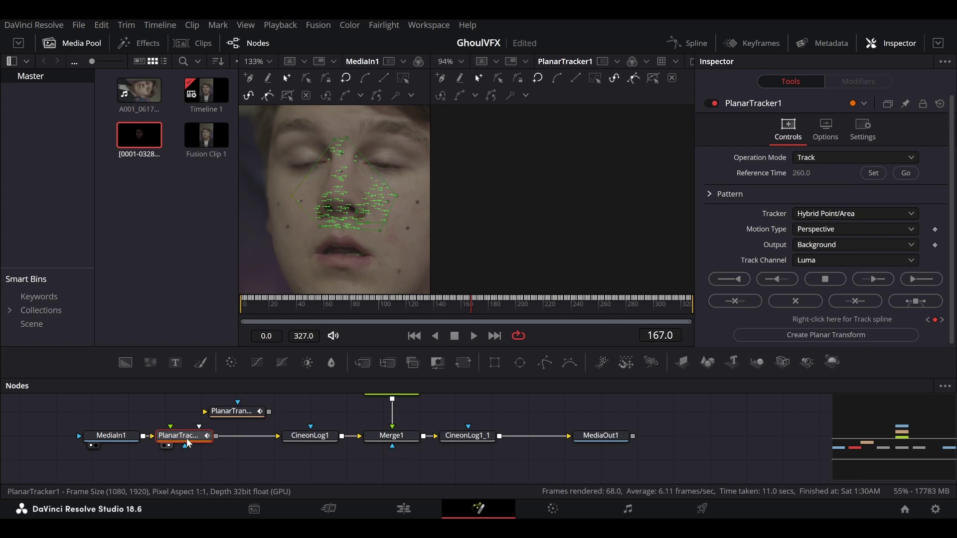
left_click_drag(187, 442, 169, 417)
middle_click_drag(255, 405, 244, 434)
left_click(239, 440)
Draw a closed, curved polygon mask around the skull nose, from the bridge down to just above the upper lip.
left_click(458, 465)
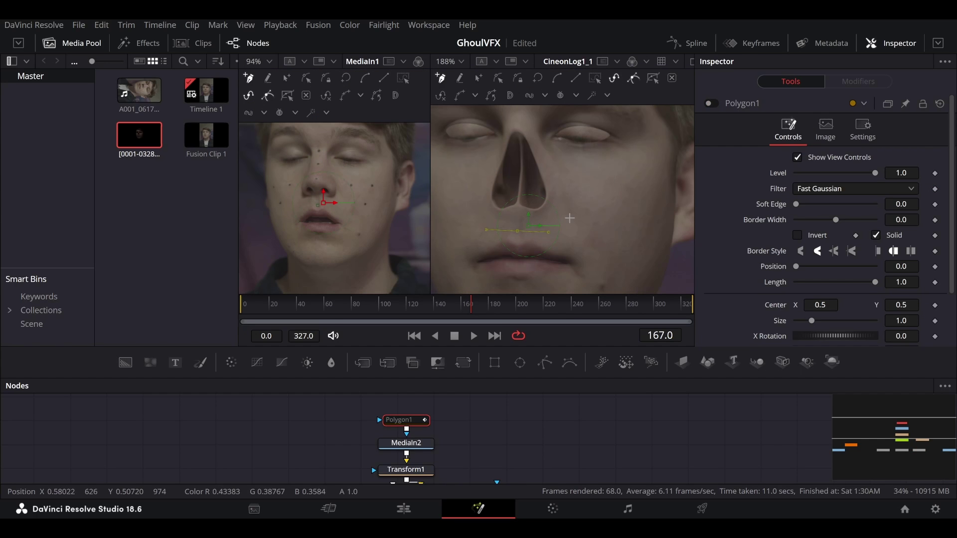
scroll(578, 201, "up", 2)
left_click(541, 160)
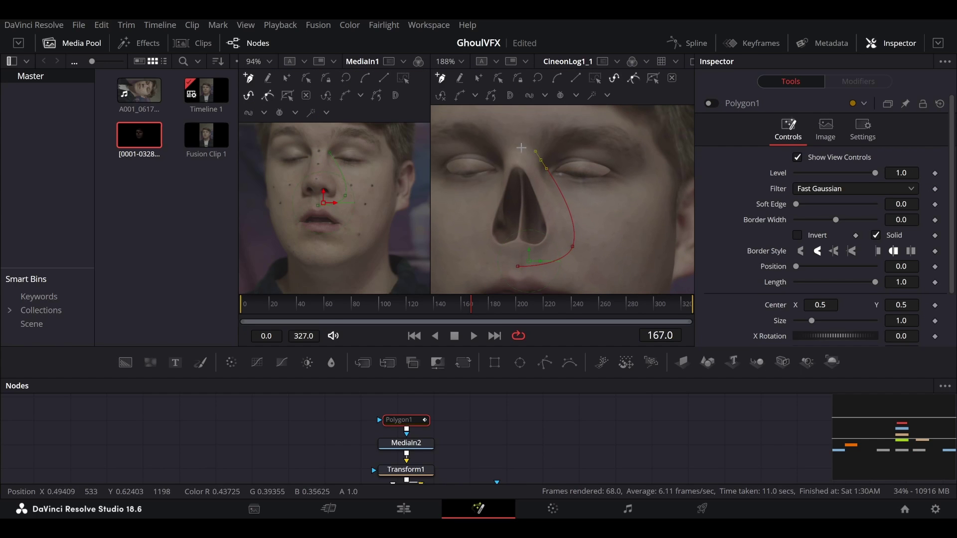
left_click(529, 149)
left_click_drag(470, 245, 478, 257)
left_click(517, 266)
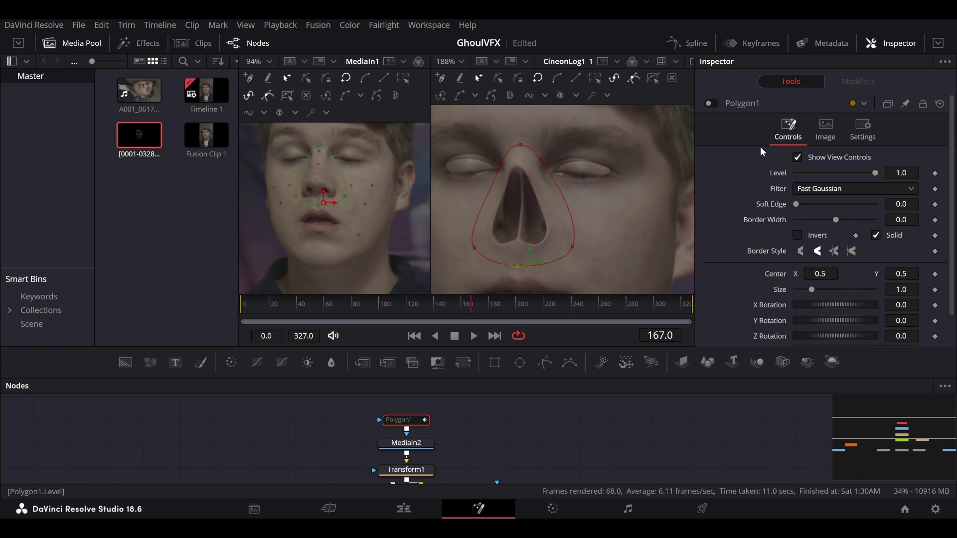
Enable the polygon mask with a soft edge of about 0.0315 and hide its view controls.
left_click(712, 103)
middle_click_drag(588, 192, 627, 193)
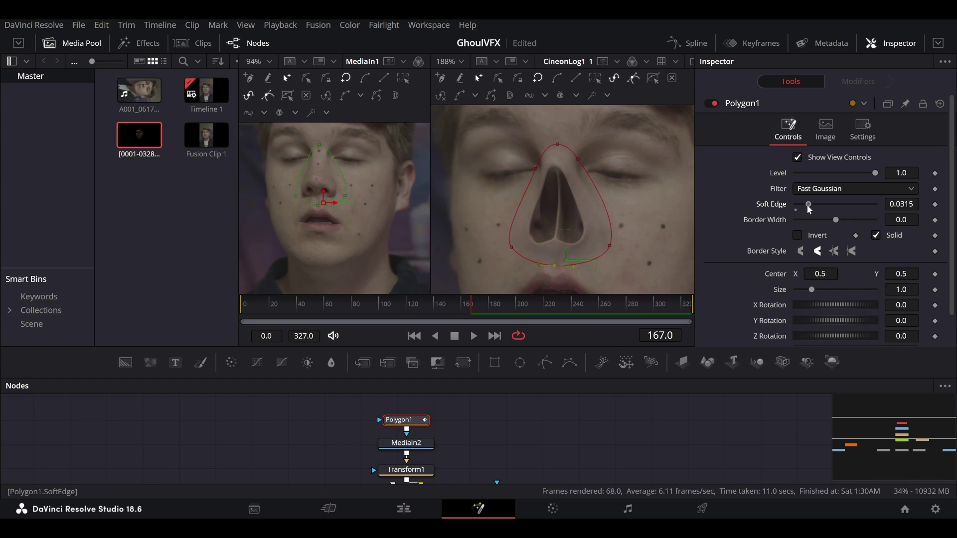
left_click(797, 157)
scroll(657, 211, "down", 2, "ctrl")
scroll(606, 228, "up", 1, "ctrl")
Connect Polygon1 through the Planar Transform into Merge1's mask input and line the nodes up below the merge.
mouse_move(438, 479)
middle_mouse_down()
mouse_move(436, 426)
mouse_move(436, 468)
middle_mouse_up()
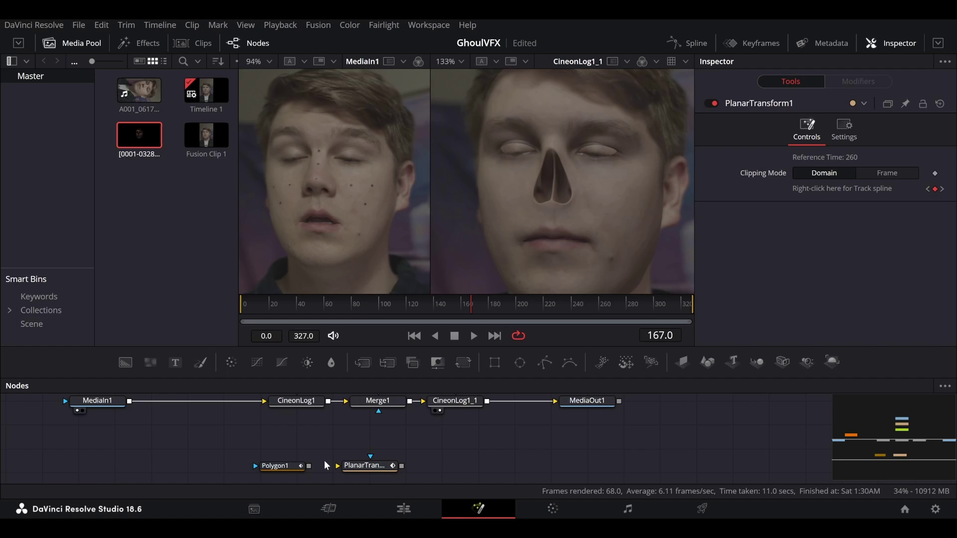
left_click_drag(309, 470, 379, 412)
left_click_drag(376, 468, 384, 440)
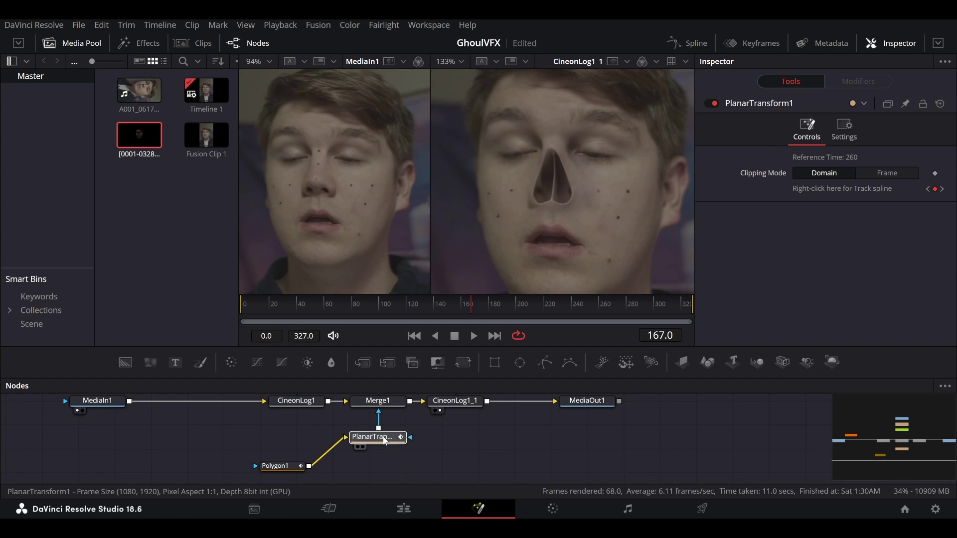
left_click_drag(294, 468, 409, 483)
Scrub and play the composite to check that the tracked mask follows the nose.
left_click(524, 313)
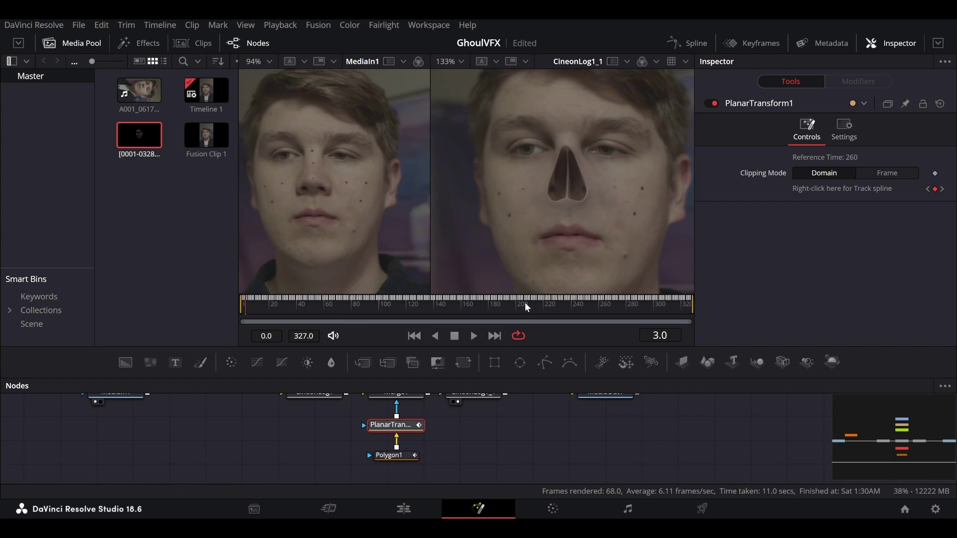
left_click_drag(527, 307, 678, 309)
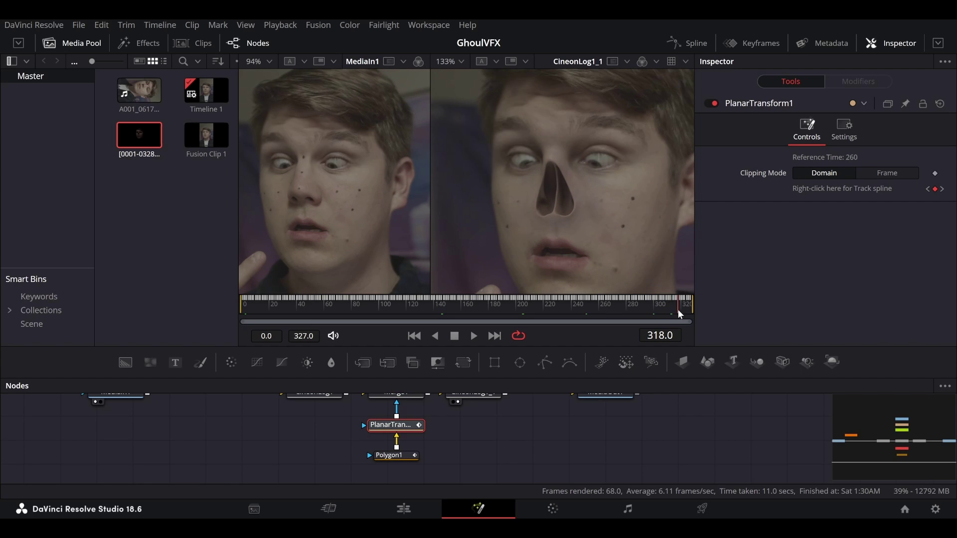
key("ctrl+f")
key("space")
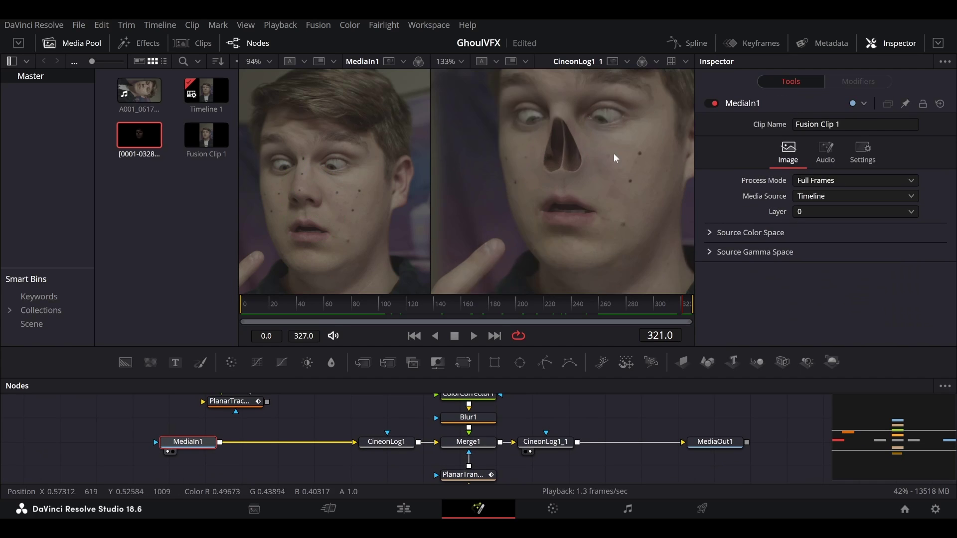
Set the Remove Noise node after MediaIn1 to softness red 0.00307, green 0.00213, blue 0.01 and detail blue 0.52.
scroll(614, 157, "up", 6)
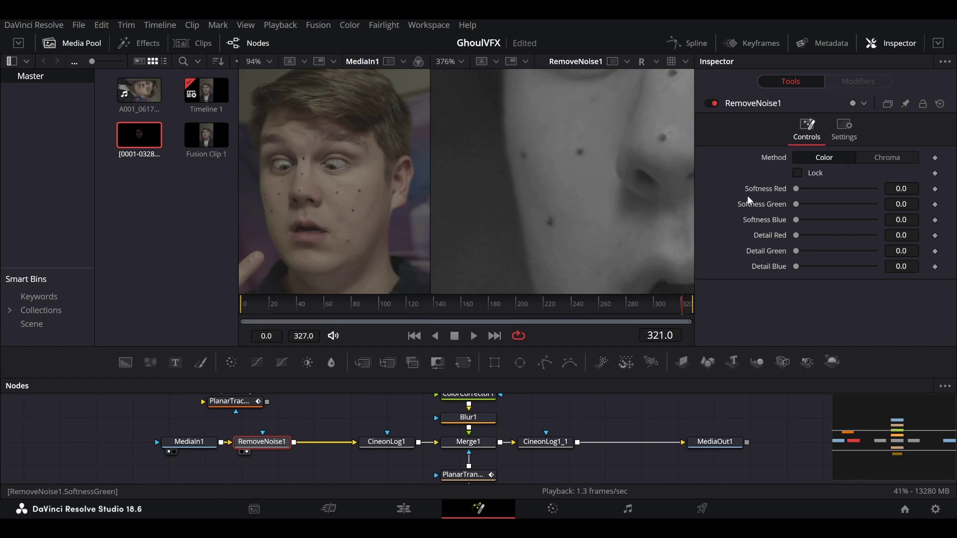
left_click_drag(796, 235, 835, 224)
key("g")
key("b")
left_click_drag(796, 266, 837, 266)
scroll(560, 202, "down", 2, "ctrl")
scroll(559, 203, "up", 1, "ctrl")
left_click_drag(835, 220, 876, 220)
key("c")
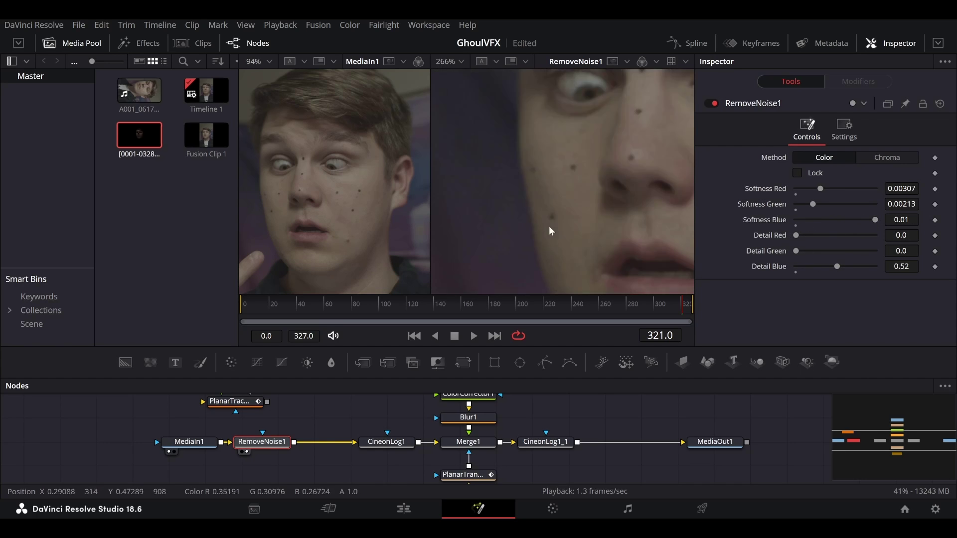
Compare the footage around the face with the noise removal turned off and on.
middle_click_drag(549, 232, 629, 174)
left_click(711, 104)
left_click(711, 104)
scroll(597, 175, "down", 5, "ctrl")
scroll(597, 175, "up", 5, "ctrl")
Add a Film Grain node after CineonLog1_1 and show its result in the viewer.
left_click(561, 446)
key("2")
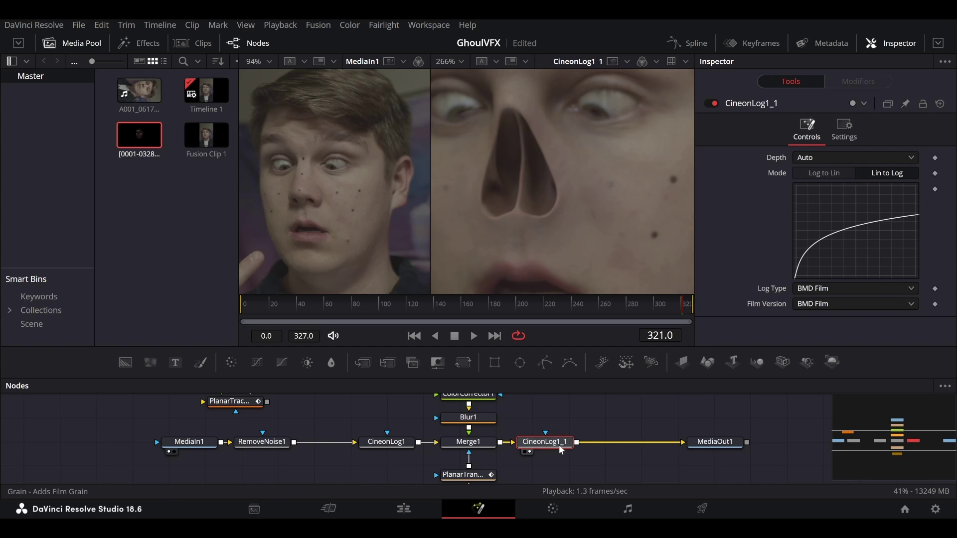
key("Return")
key("2")
scroll(587, 189, "down", 5, "ctrl")
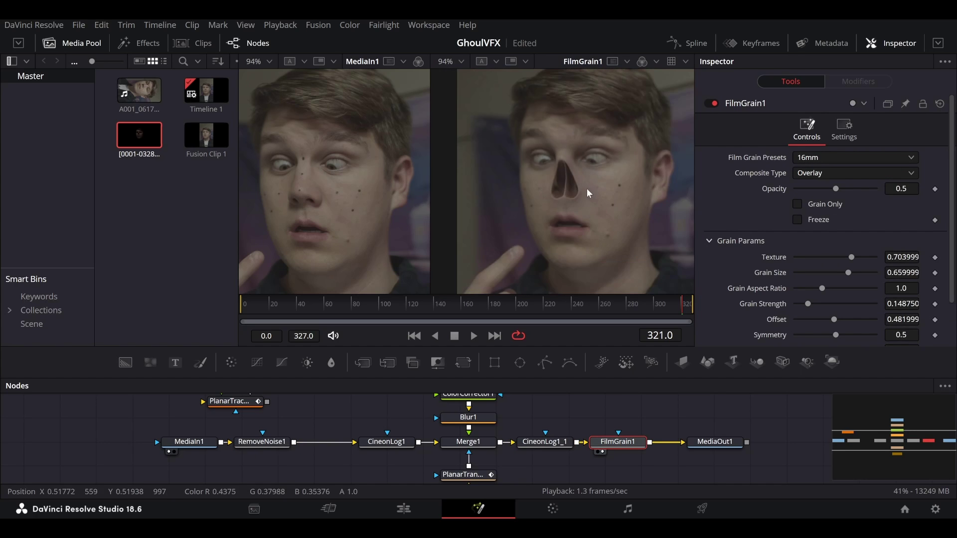
Adjust the film grain's texture to about 0.704 while viewing the nose and skin close up.
scroll(583, 182, "up", 6, "ctrl")
scroll(583, 184, "down", 2)
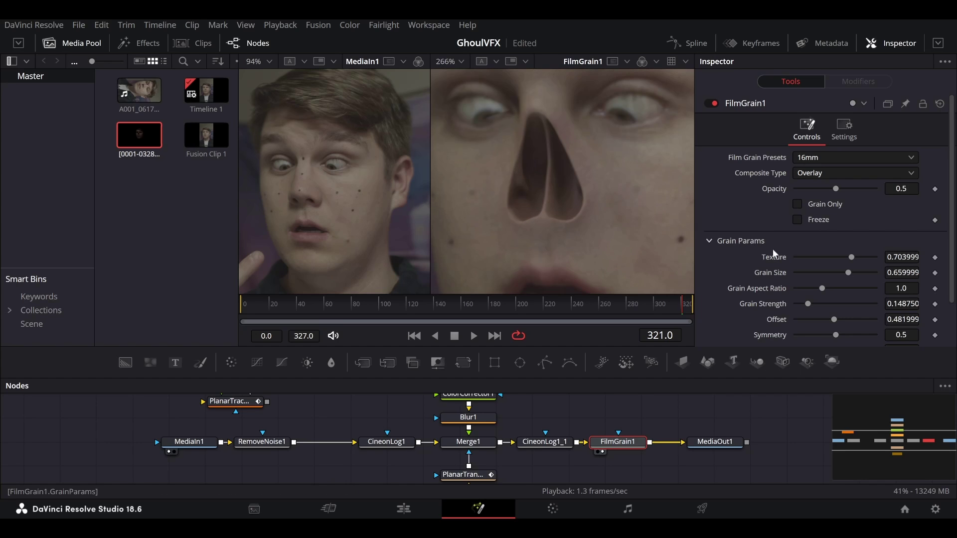
scroll(636, 226, "up", 2, "ctrl")
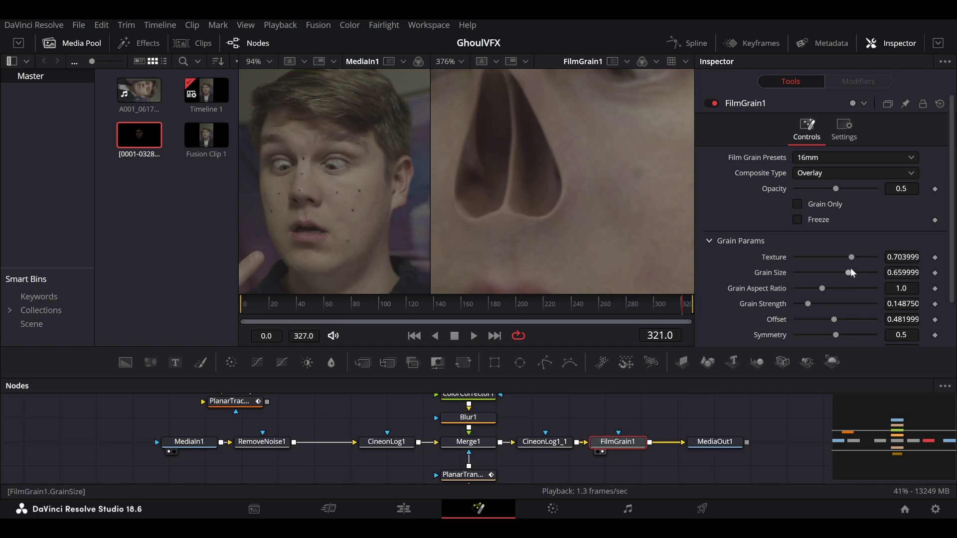
left_click_drag(840, 258, 851, 257)
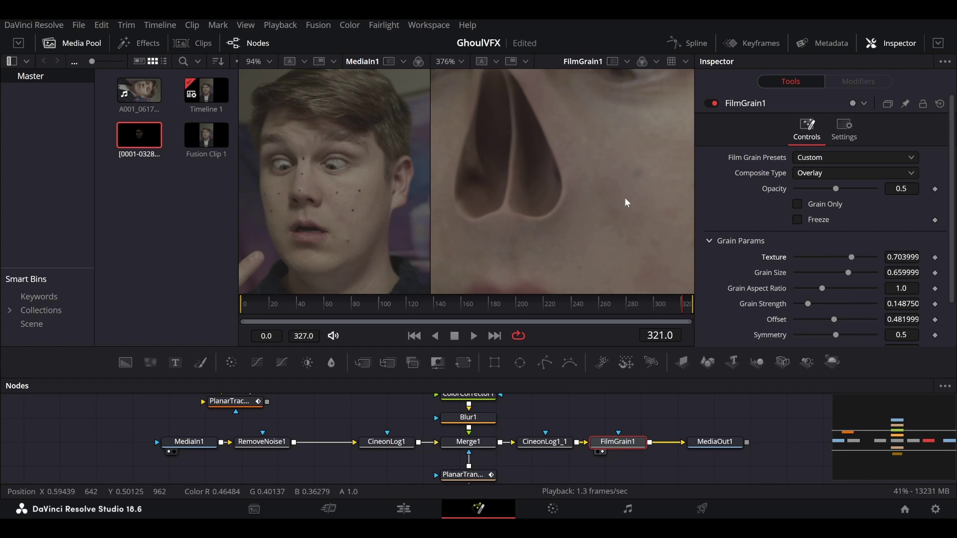
scroll(780, 261, "down", 2)
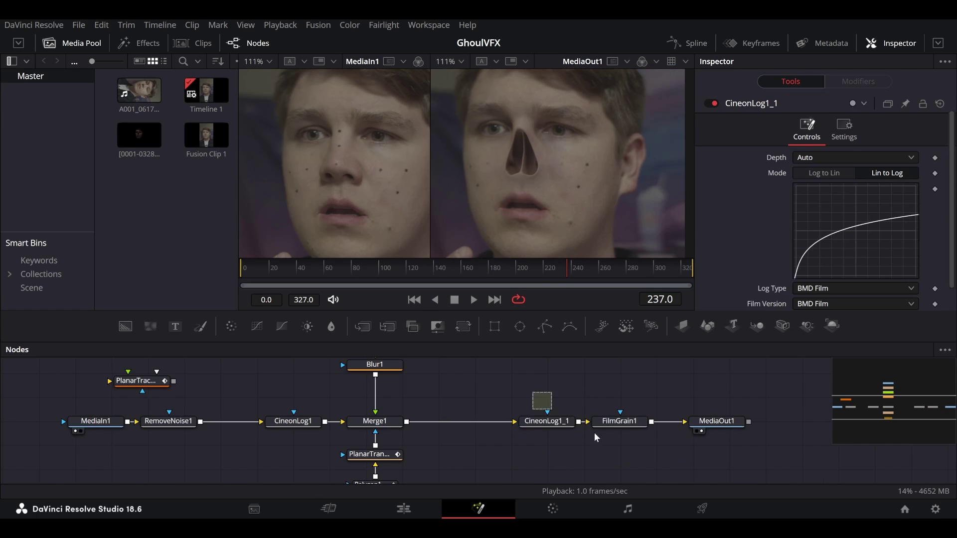
Add a Tracker node after RemoveNoise1 and show its result in the viewer.
left_click(618, 424, "ctrl")
scroll(582, 199, "up", 2, "ctrl")
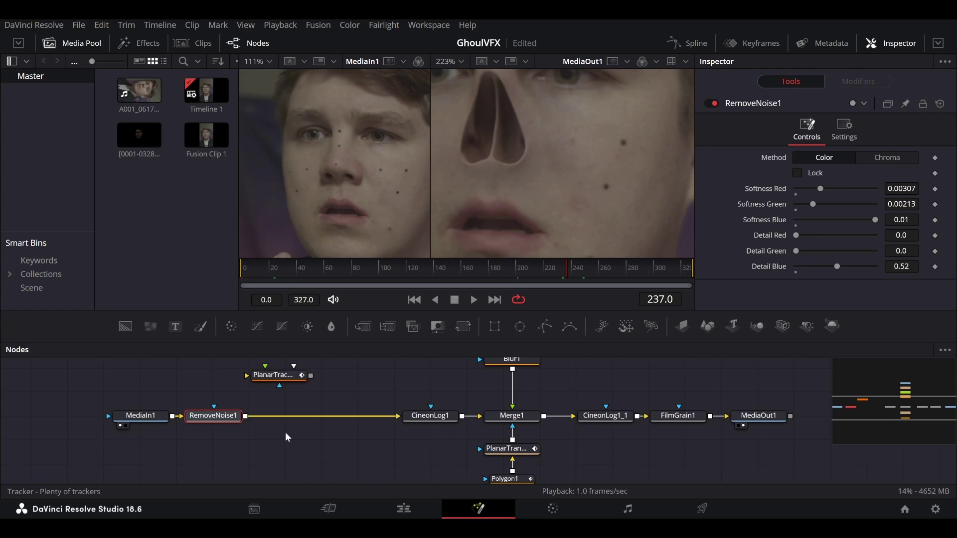
left_click(285, 432)
key("2")
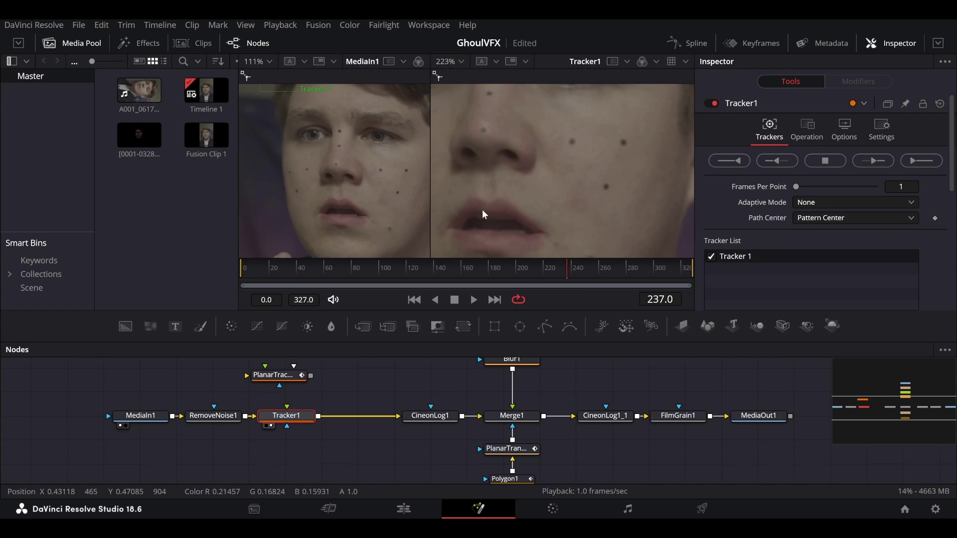
Place the tracker on the dark marker on the cheek beside the nose, enlarge its search area and track it through the clip.
scroll(602, 195, "down", 3, "ctrl")
left_click_drag(526, 113, 588, 170)
scroll(591, 171, "up", 6, "ctrl")
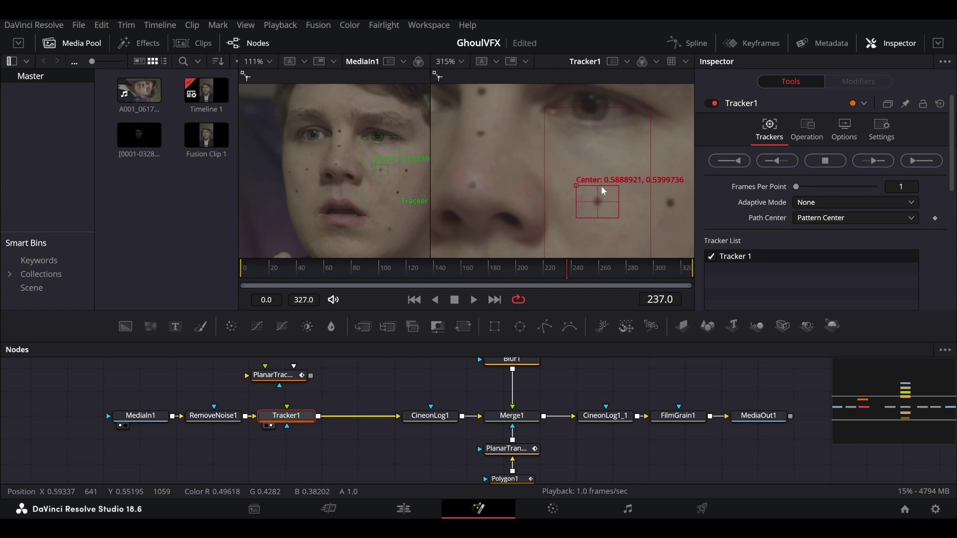
scroll(605, 198, "down", 3, "ctrl")
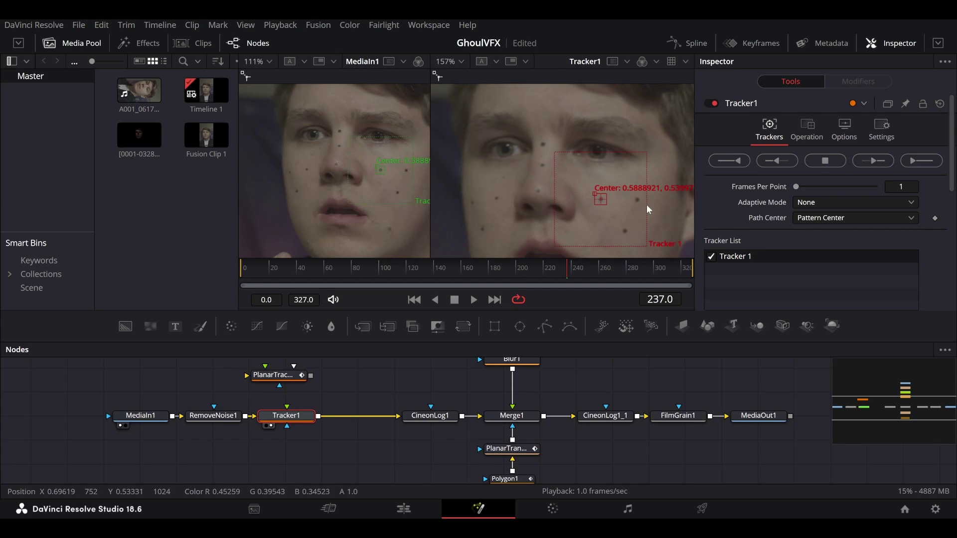
scroll(643, 197, "up", 3, "ctrl")
left_click(744, 161)
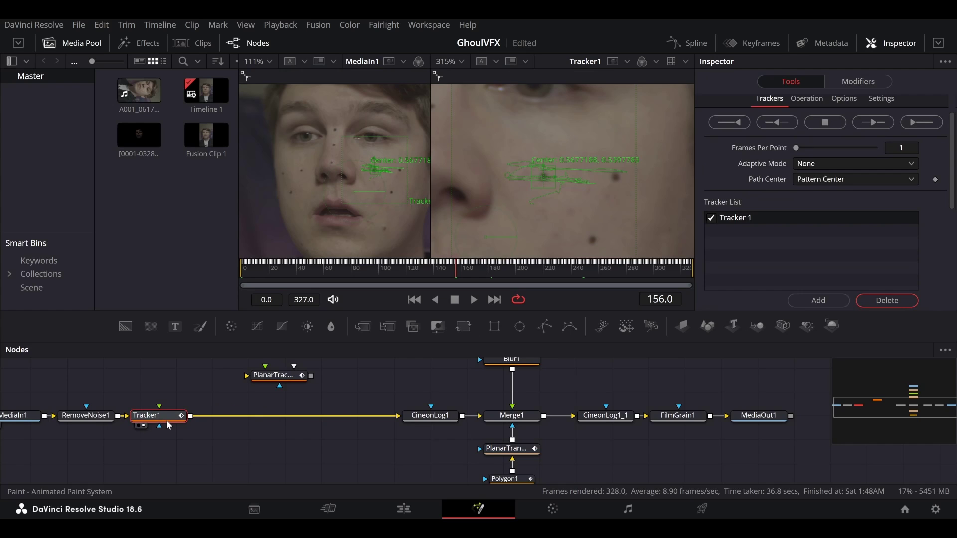
Add a Paint node after Tracker1 and clone clean skin over the tracked cheek marker using a stroke with softness 1.213.
left_click(201, 327)
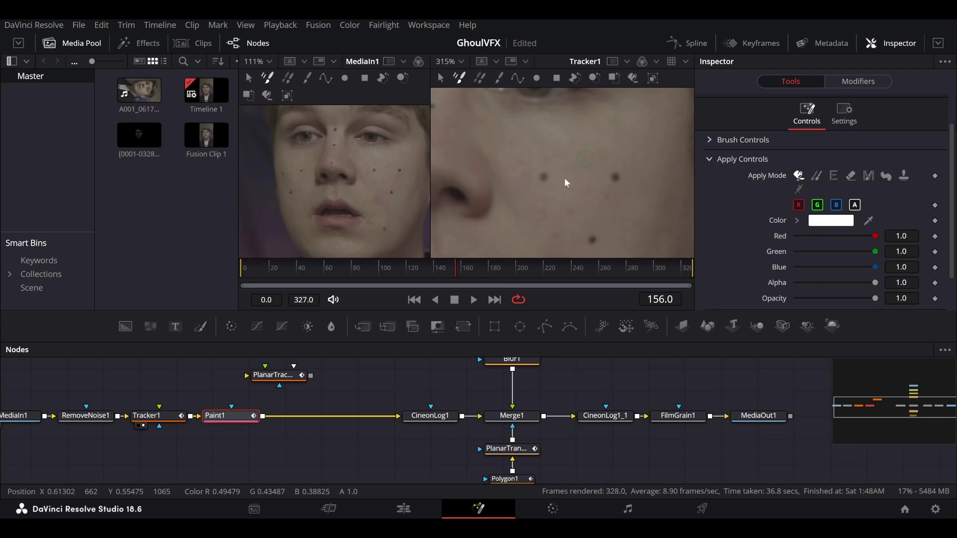
key("2")
left_click(817, 175)
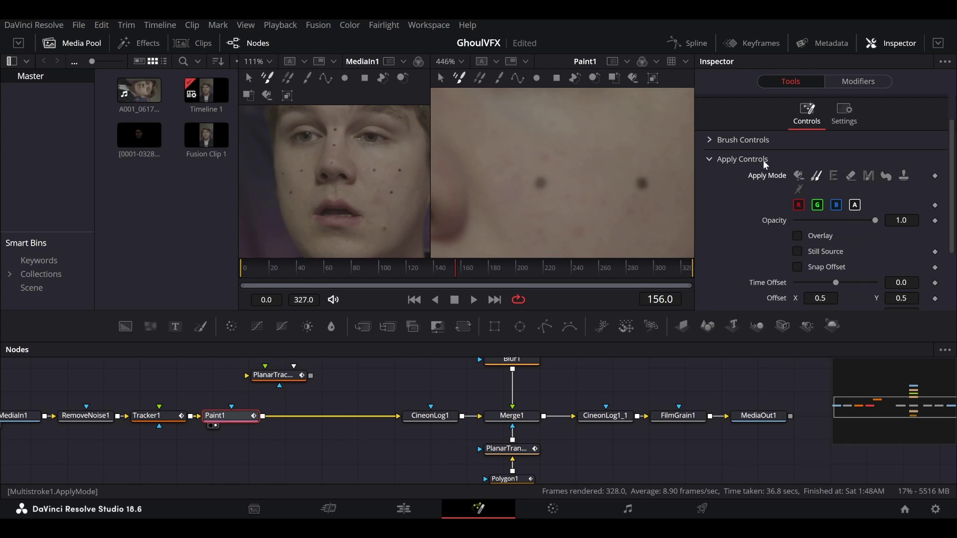
left_click(498, 77)
left_click(715, 141)
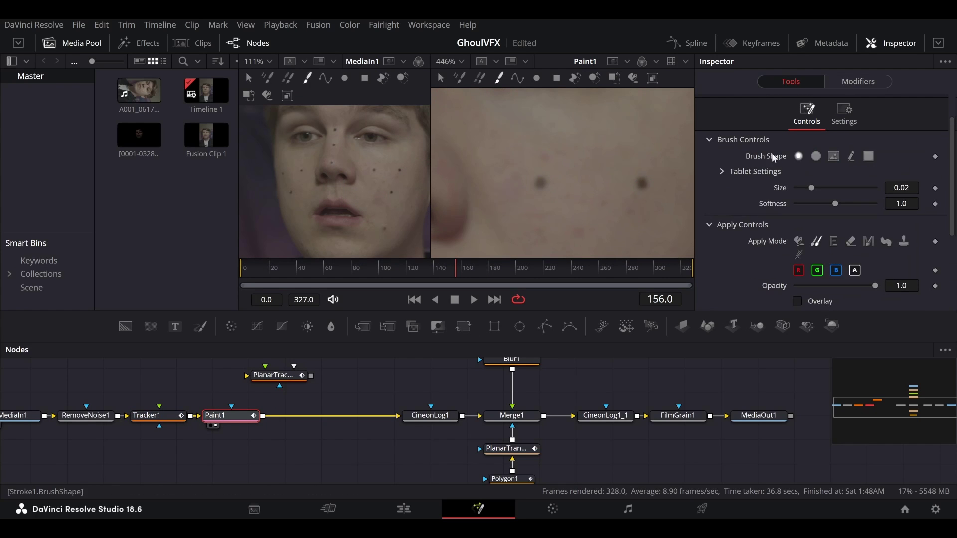
left_click_drag(836, 204, 845, 204)
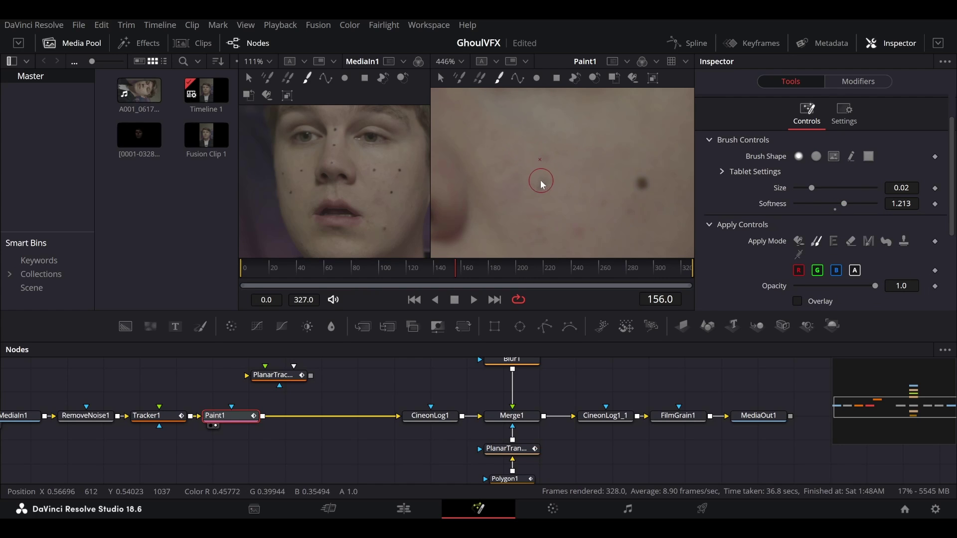
left_click_drag(541, 183, 544, 188)
scroll(573, 175, "down", 4, "ctrl")
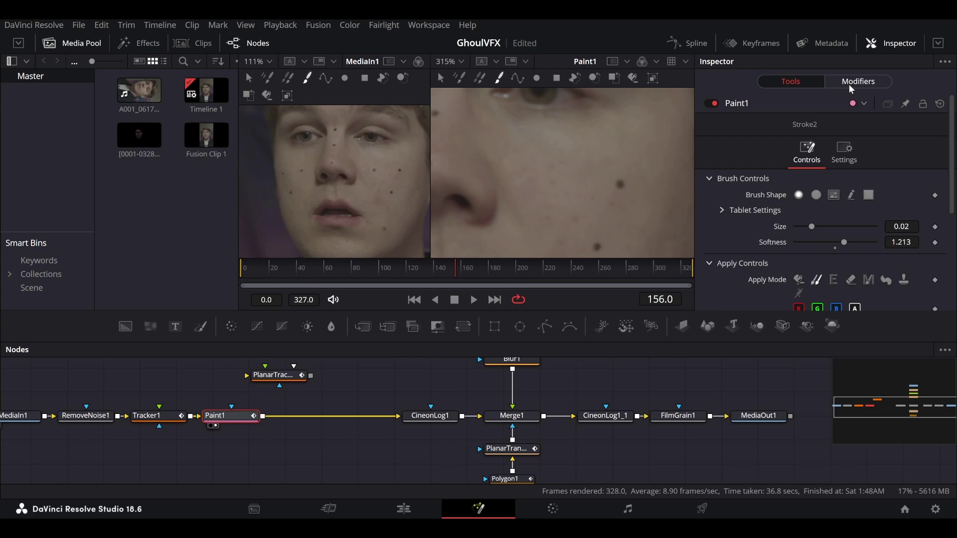
Undo the last stroke change and connect Stroke1's center to the Tracker1Tracker1Path motion path.
left_click(849, 83)
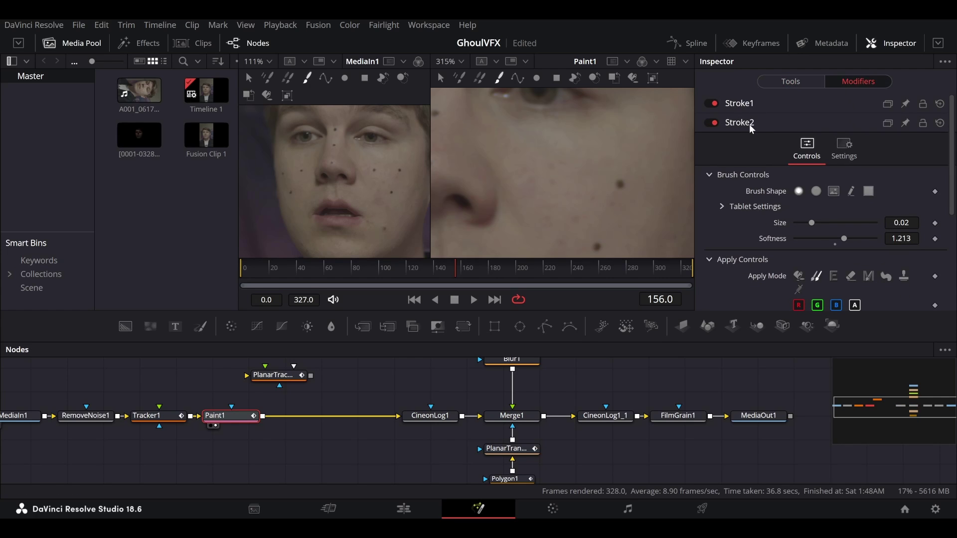
key("ctrl+z")
scroll(732, 181, "down", 3)
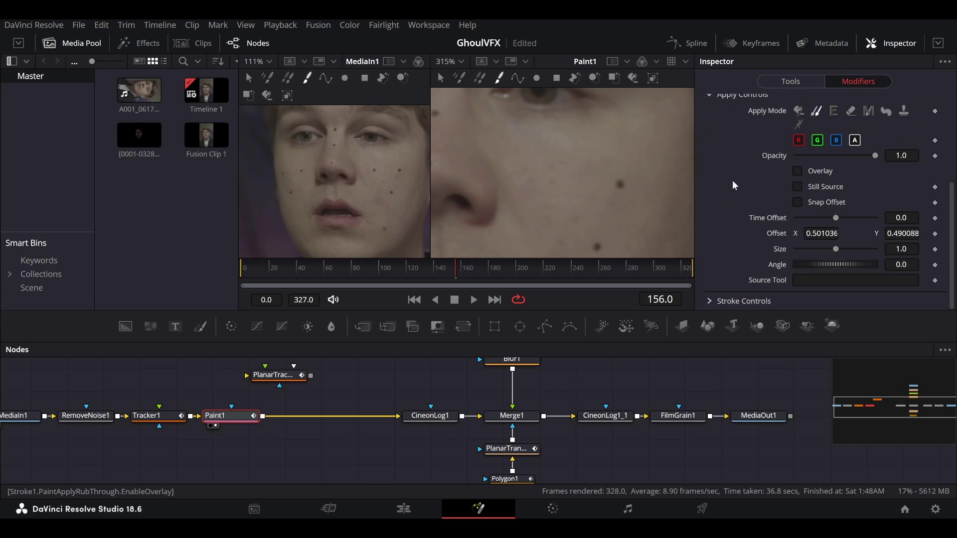
left_click(710, 302)
scroll(743, 281, "down", 3)
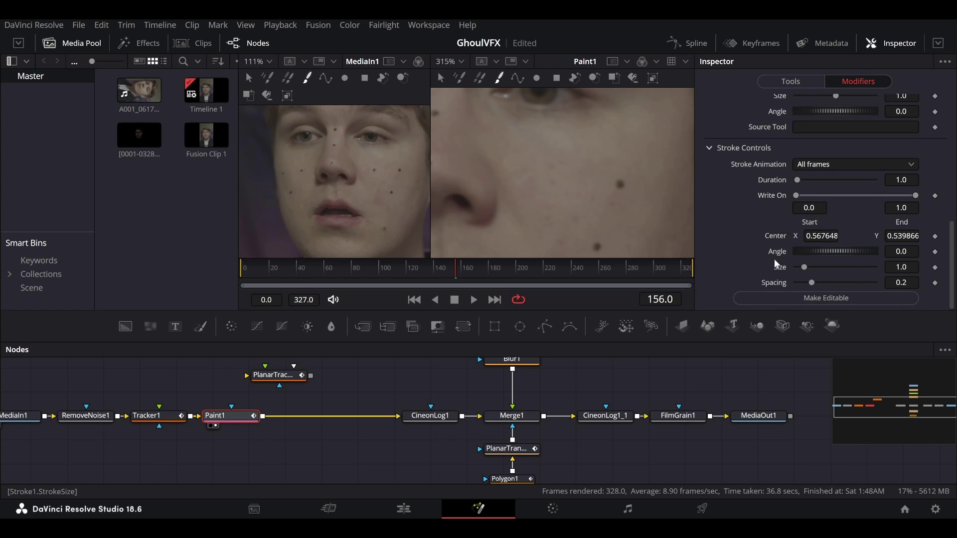
right_click(771, 238)
mouse_move(792, 303)
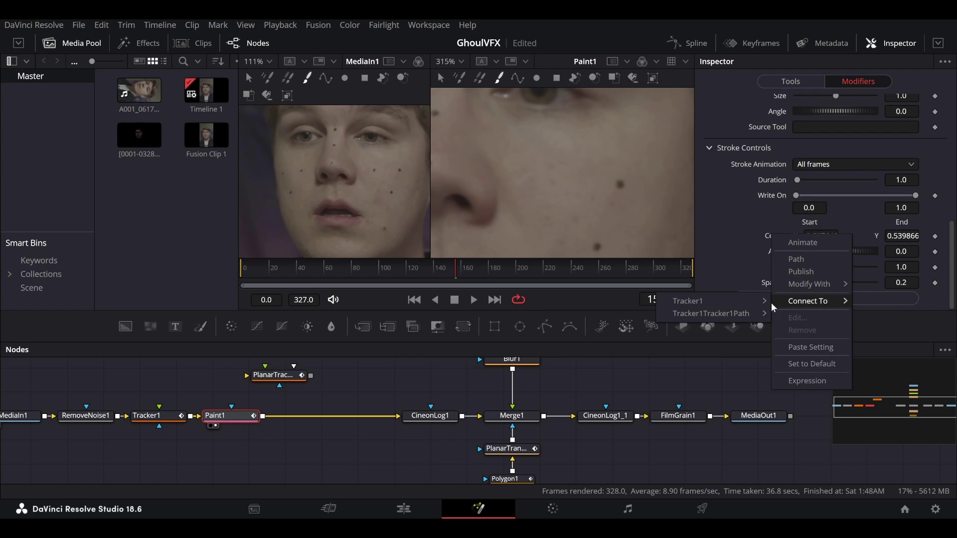
mouse_move(746, 317)
left_click(803, 313)
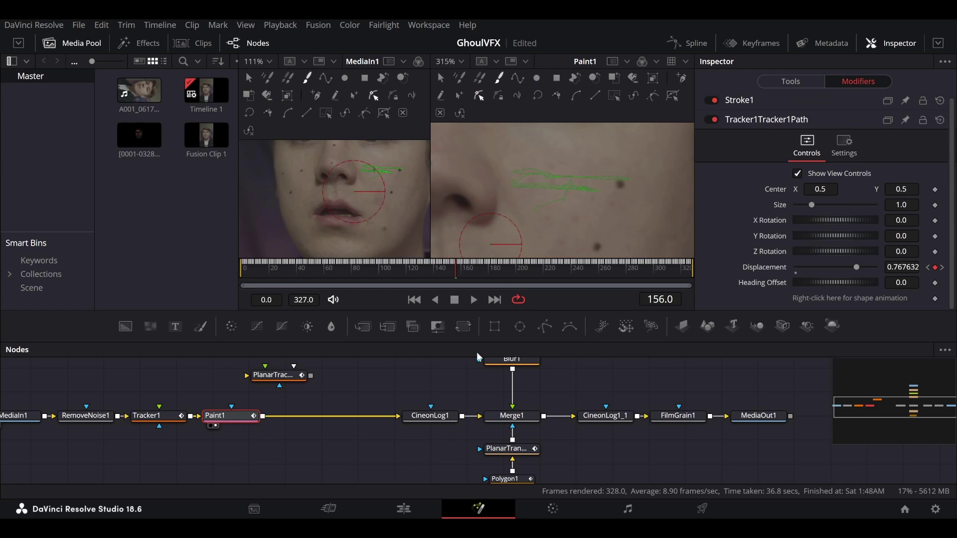
Scrub through the clip up to frame 308 and check the painted-out cheek marker on the moving face.
left_click(429, 415)
left_click(405, 271)
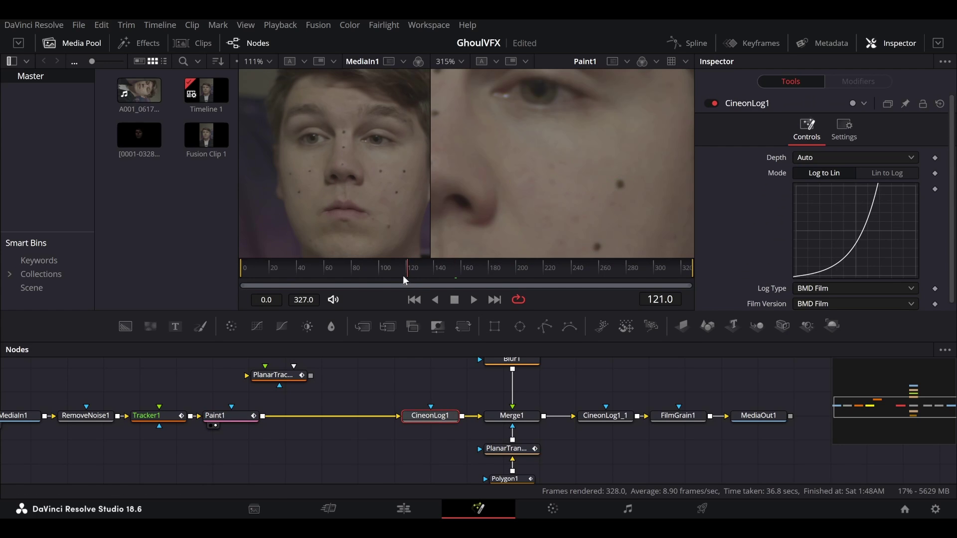
left_click_drag(403, 275, 664, 288)
scroll(615, 186, "down", 2)
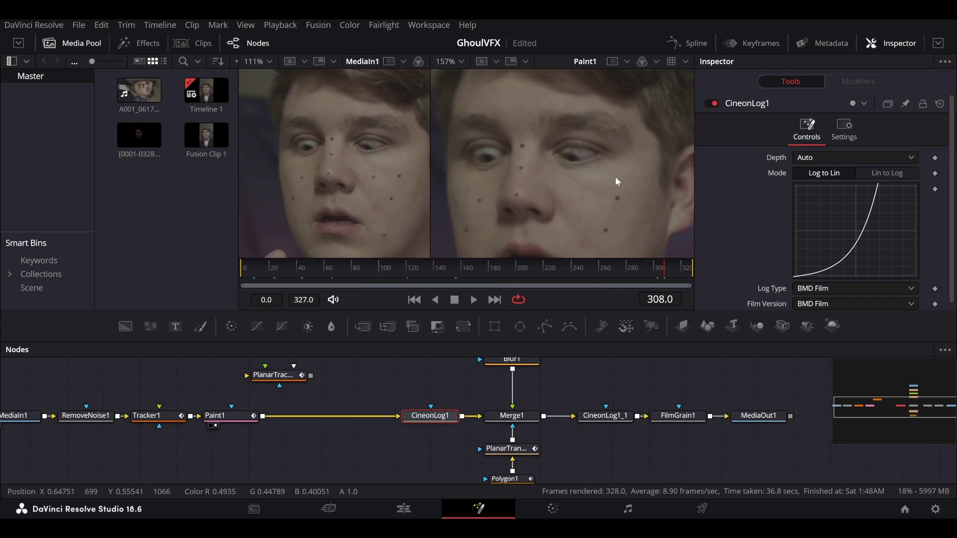
middle_click_drag(616, 178, 623, 141)
scroll(623, 141, "down", 2, "ctrl")
scroll(624, 141, "up", 2, "ctrl")
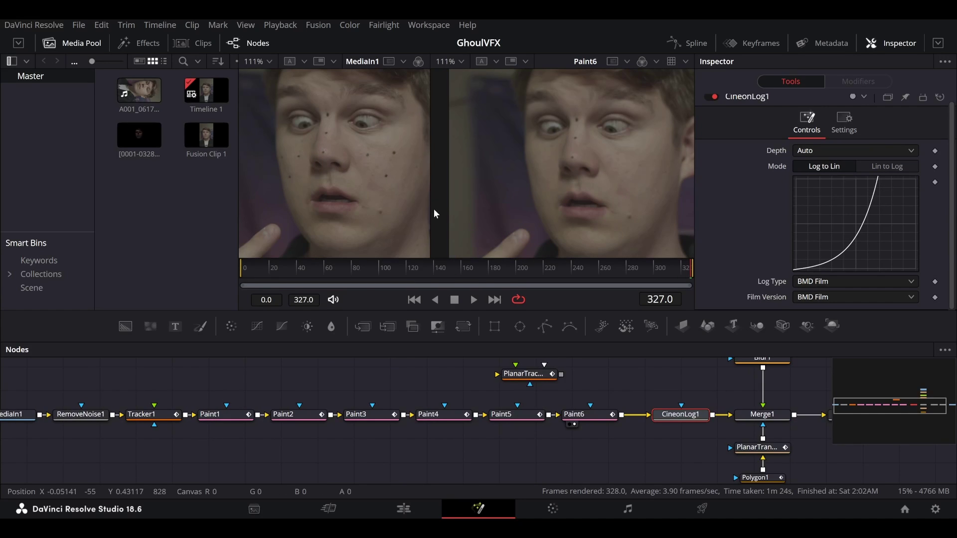
Play the Paint6 result from frame 31 to review the marker removal across the face.
left_click_drag(334, 265, 284, 271)
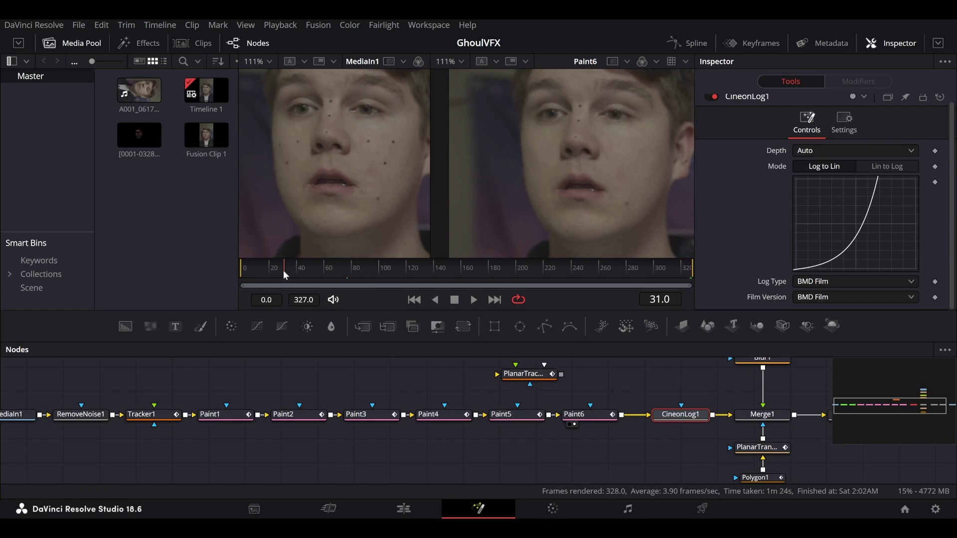
key("space")
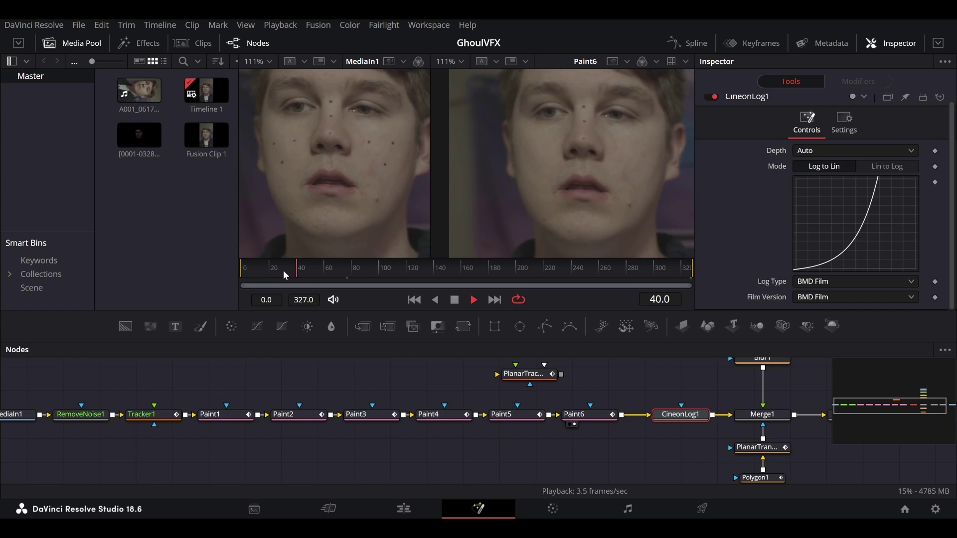